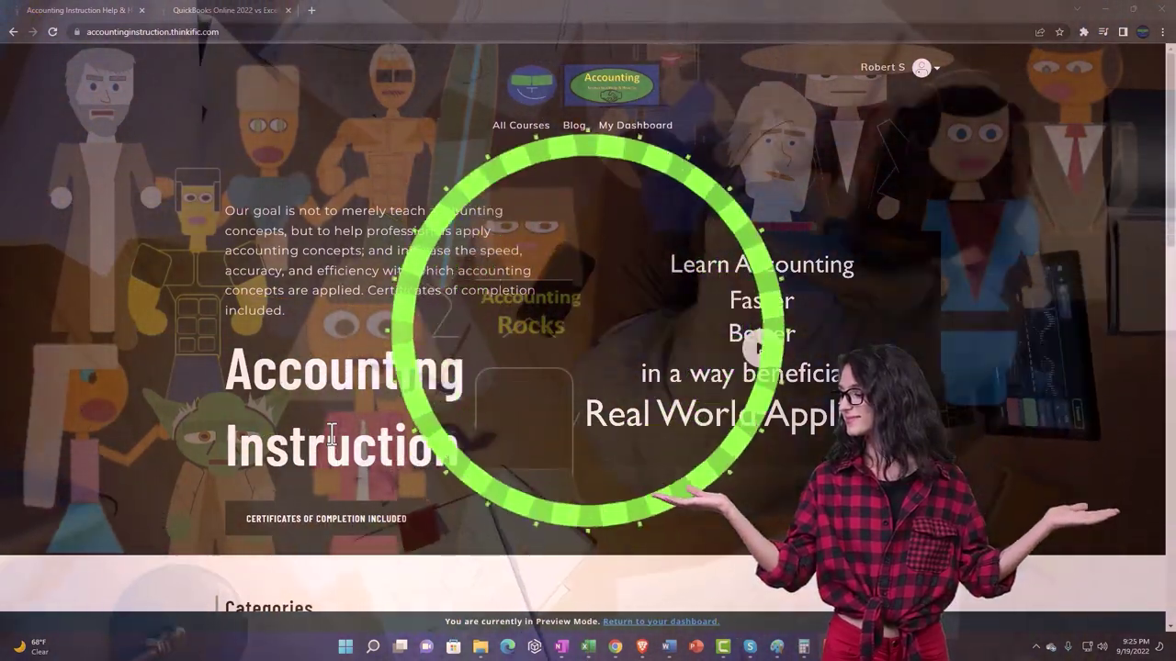
# Browse the accounting course categories, and view the OneNote - Getting Started 2022 section of the QuickBooks Online 2022 course.
pyautogui.scroll(-5, 160, 495)
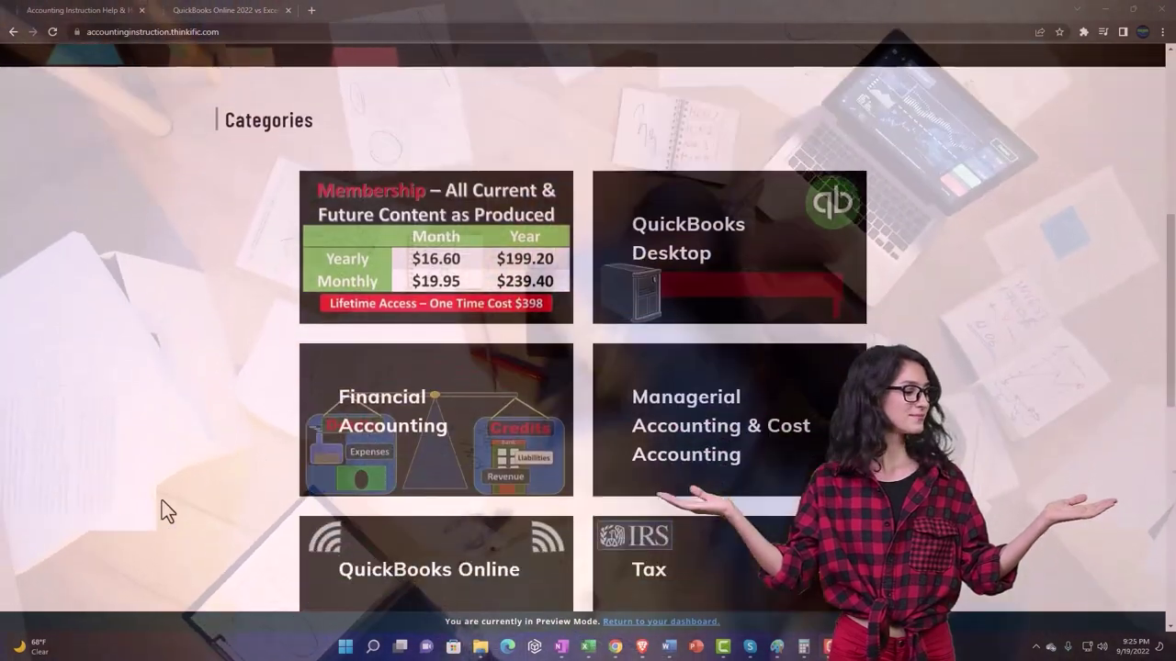
pyautogui.scroll(-3, 162, 500)
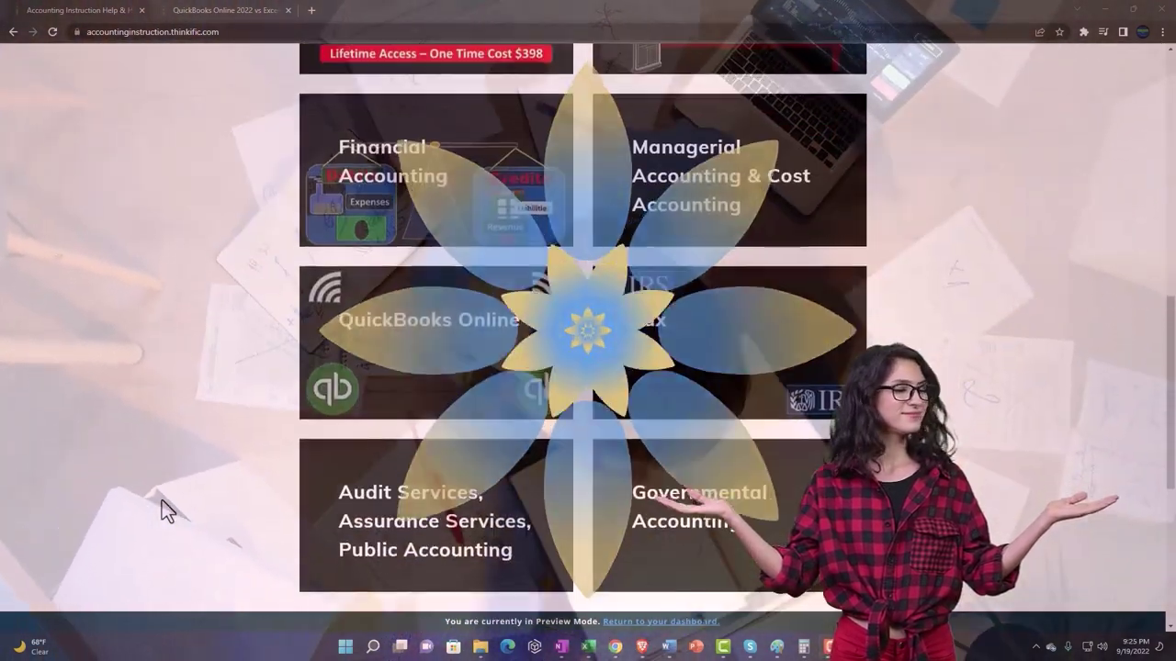
pyautogui.scroll(-4, 165, 512)
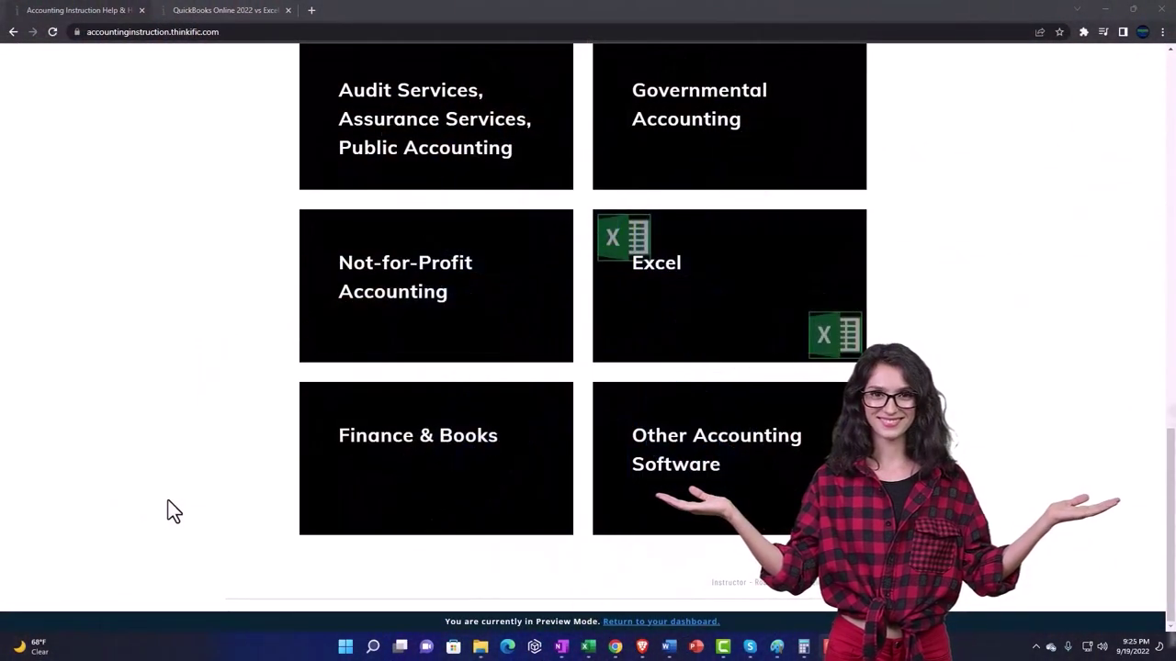
pyautogui.click(210, 11)
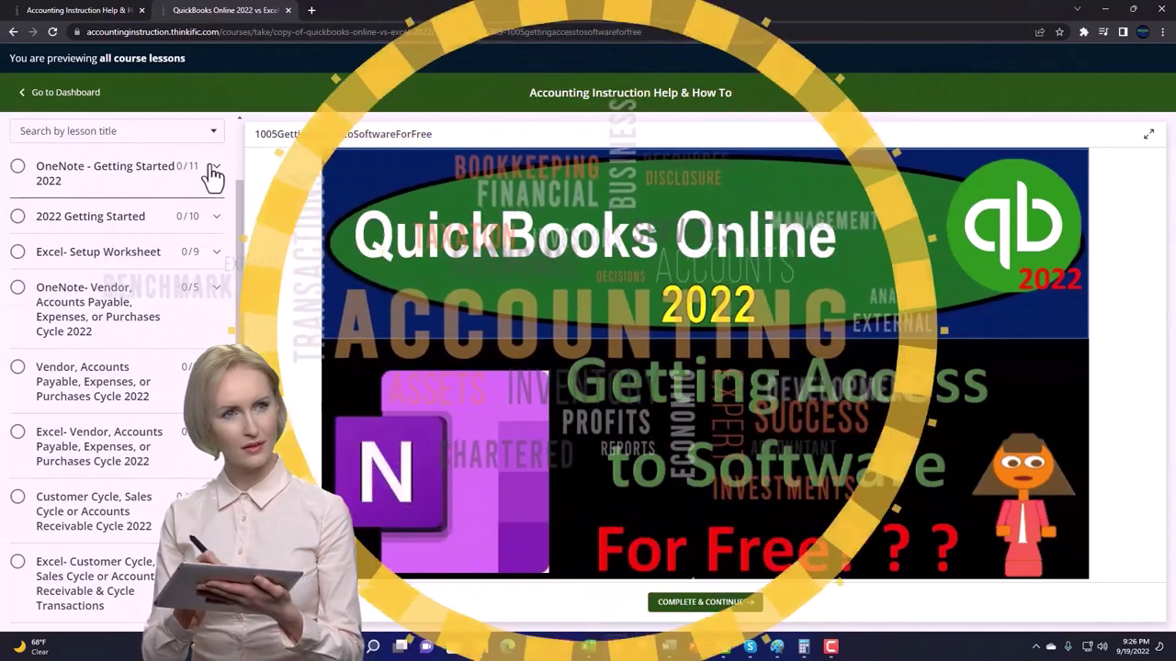
pyautogui.click(211, 169)
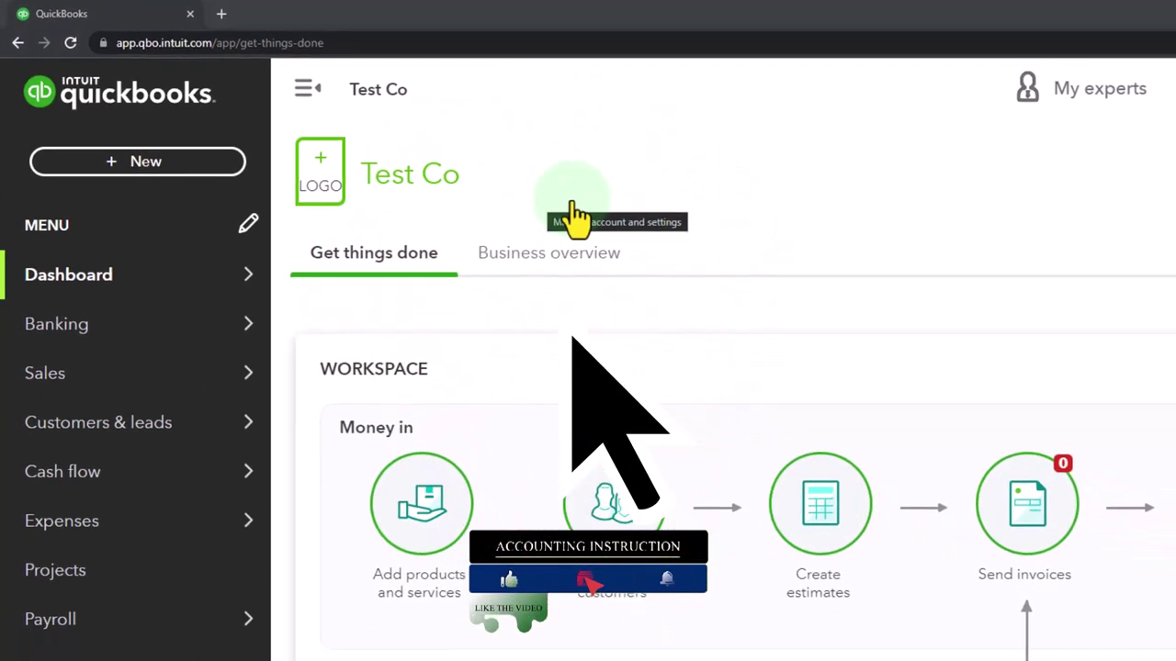
# Check the current view mode in the Test Co settings, and duplicate the dashboard browser tab twice.
pyautogui.click(1105, 76)
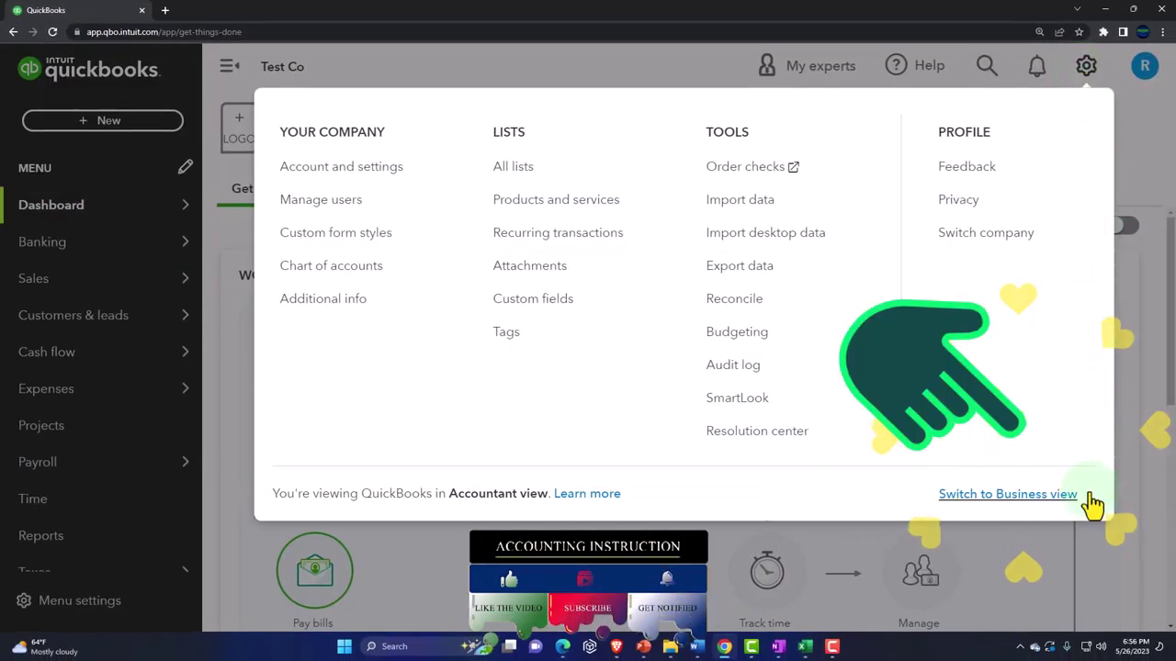
pyautogui.click(1143, 473)
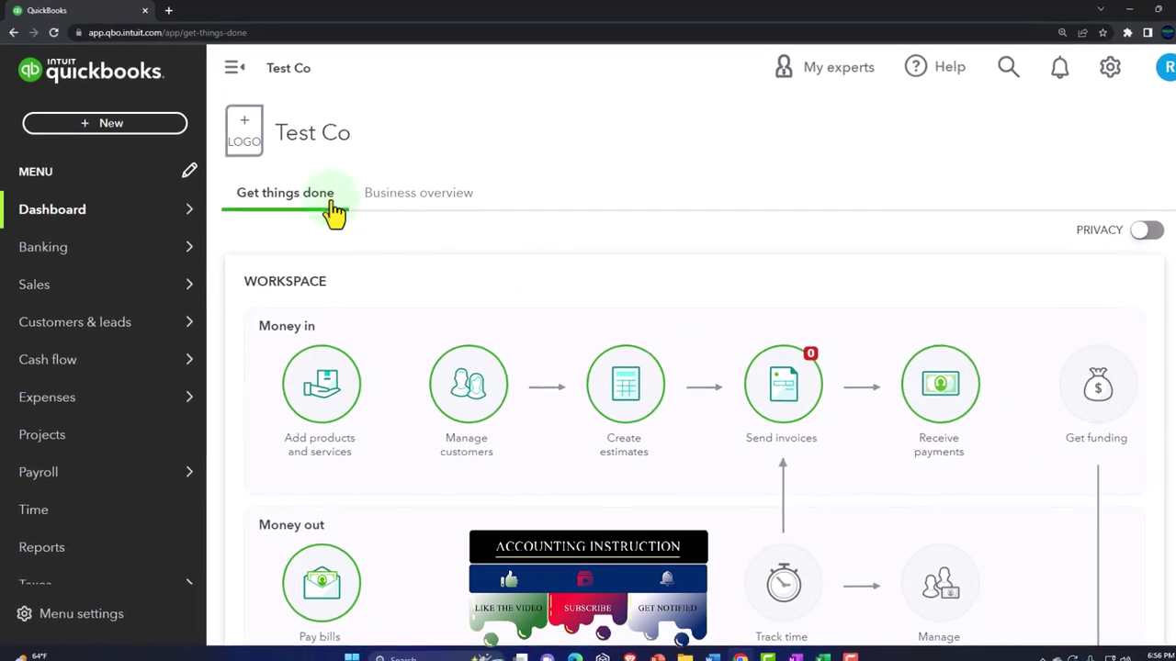
pyautogui.rightClick(158, 26)
pyautogui.click(262, 147)
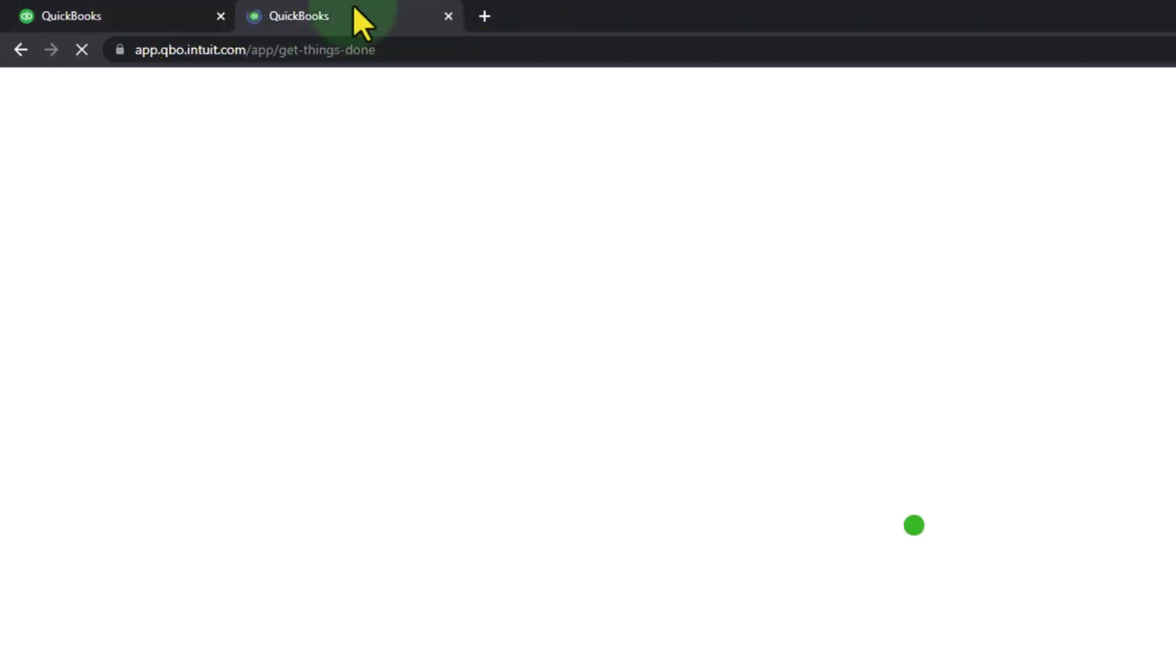
pyautogui.rightClick(357, 14)
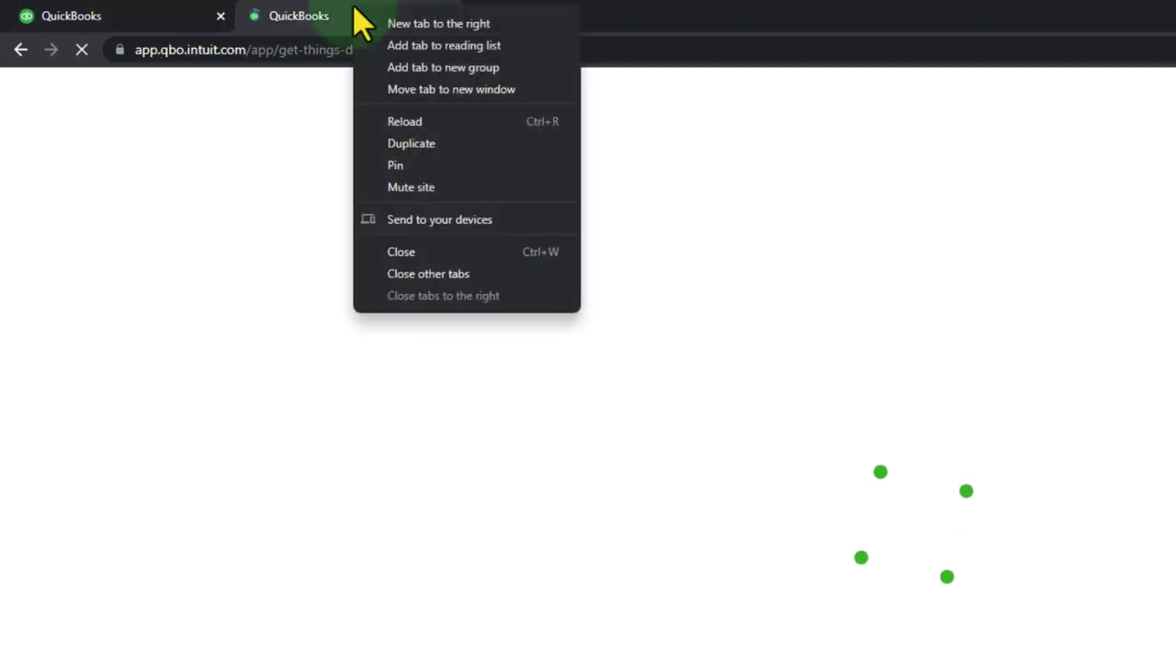
pyautogui.click(485, 147)
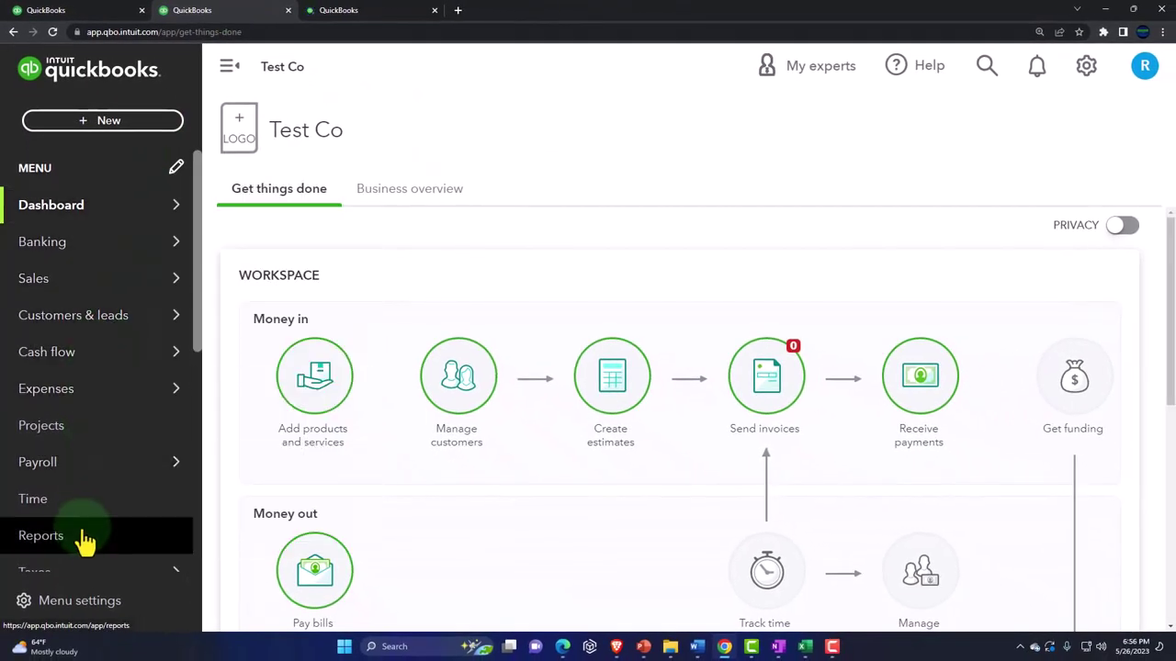
# Open the Balance Sheet report in the second browser tab and the Profit and Loss report in the third.
pyautogui.click(84, 542)
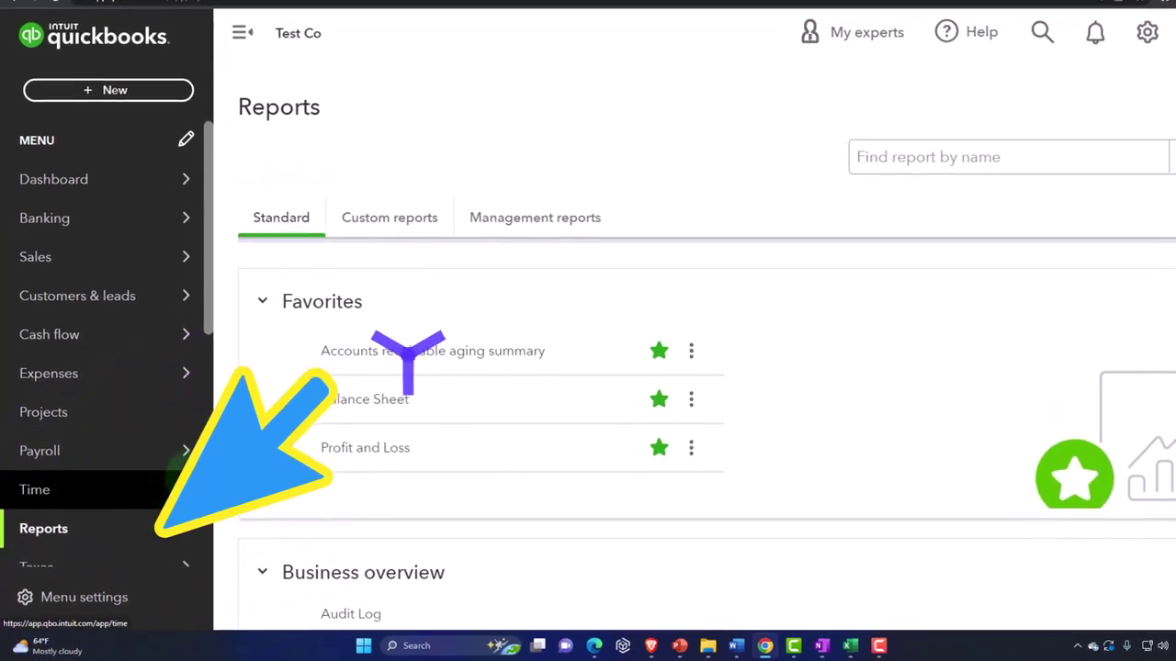
pyautogui.click(372, 401)
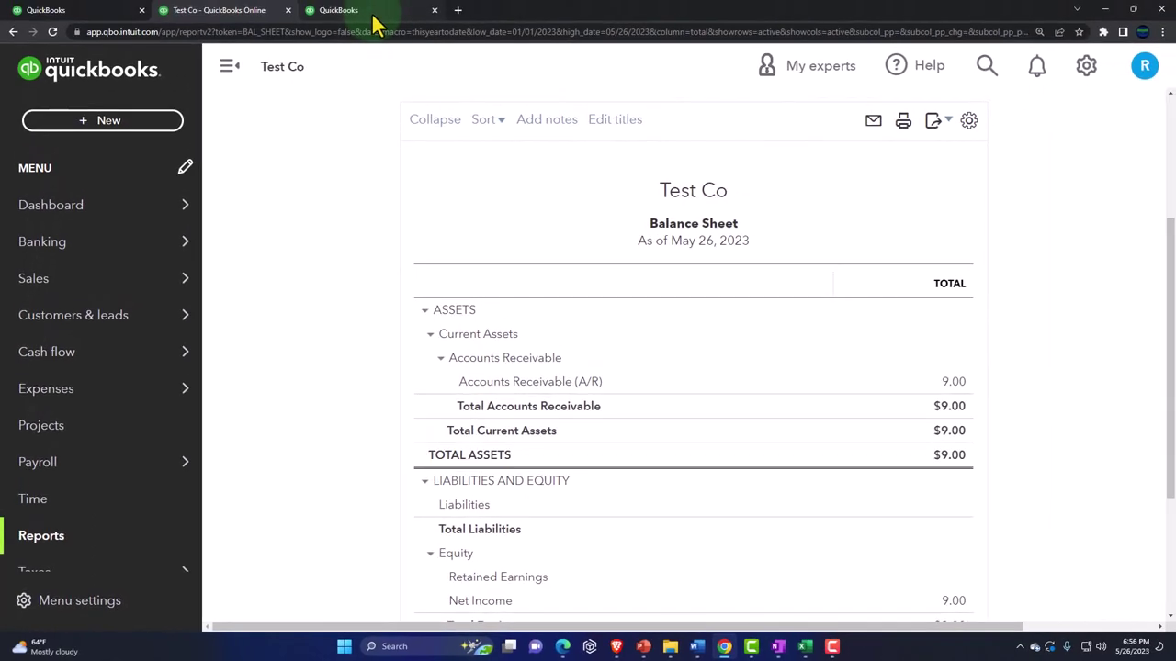
pyautogui.click(372, 15)
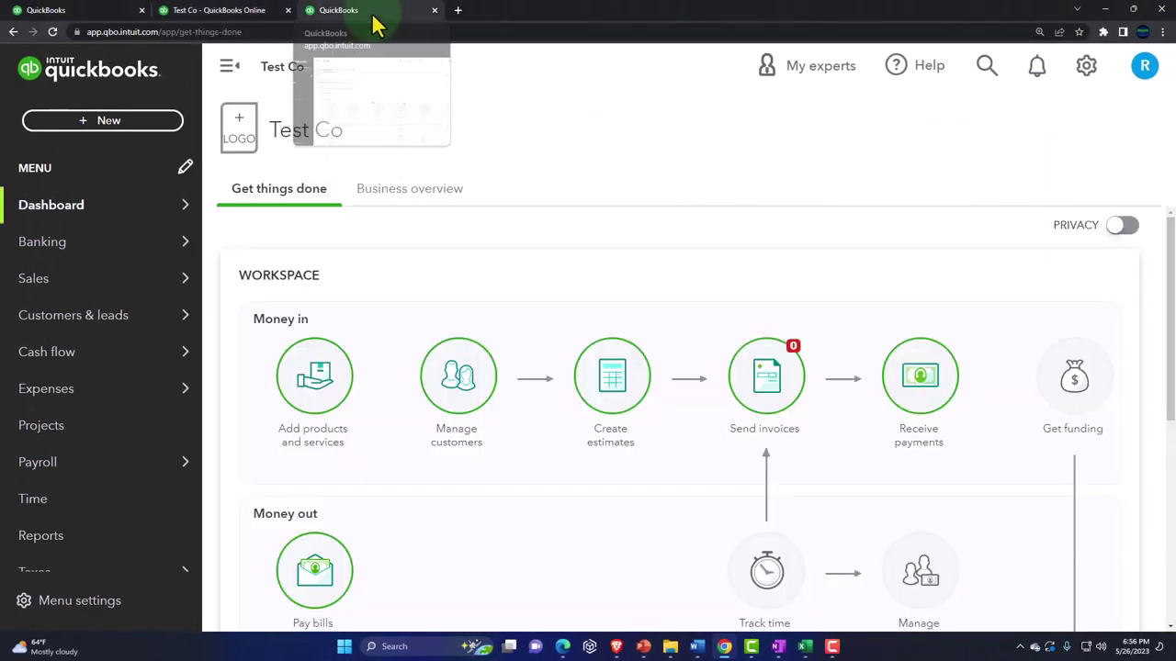
pyautogui.click(79, 552)
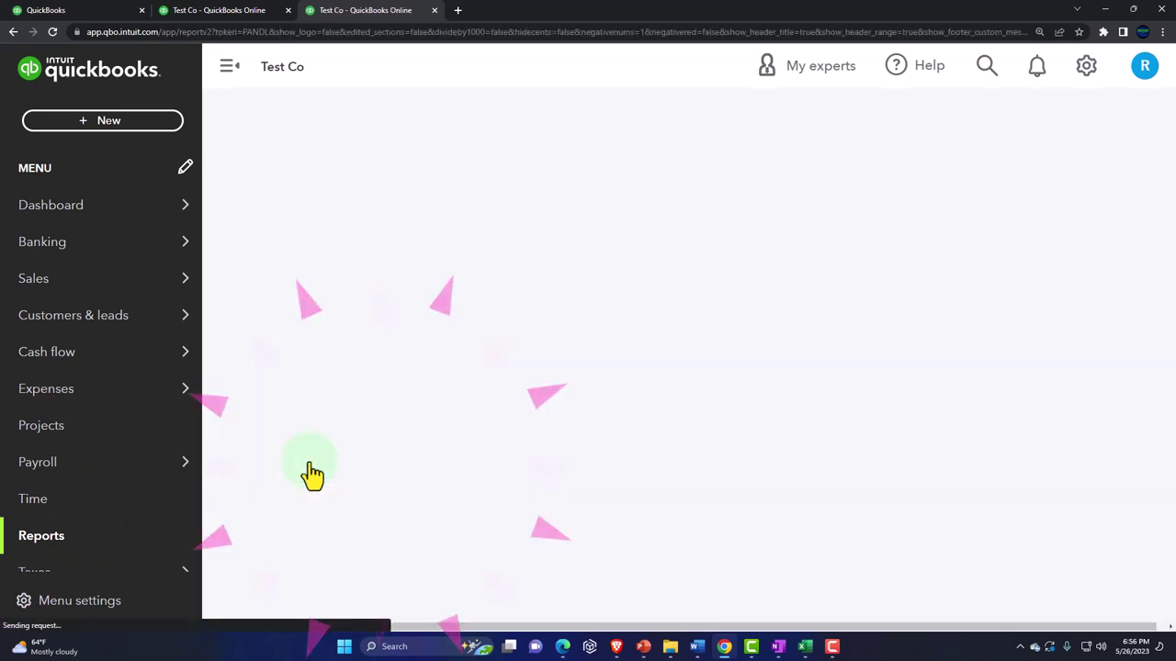
# Set the Profit and Loss report period to 01/01/2023 through 12/31/2023 and run the report with the navigation collapsed.
pyautogui.click(230, 72)
pyautogui.scroll(5, 236, 333)
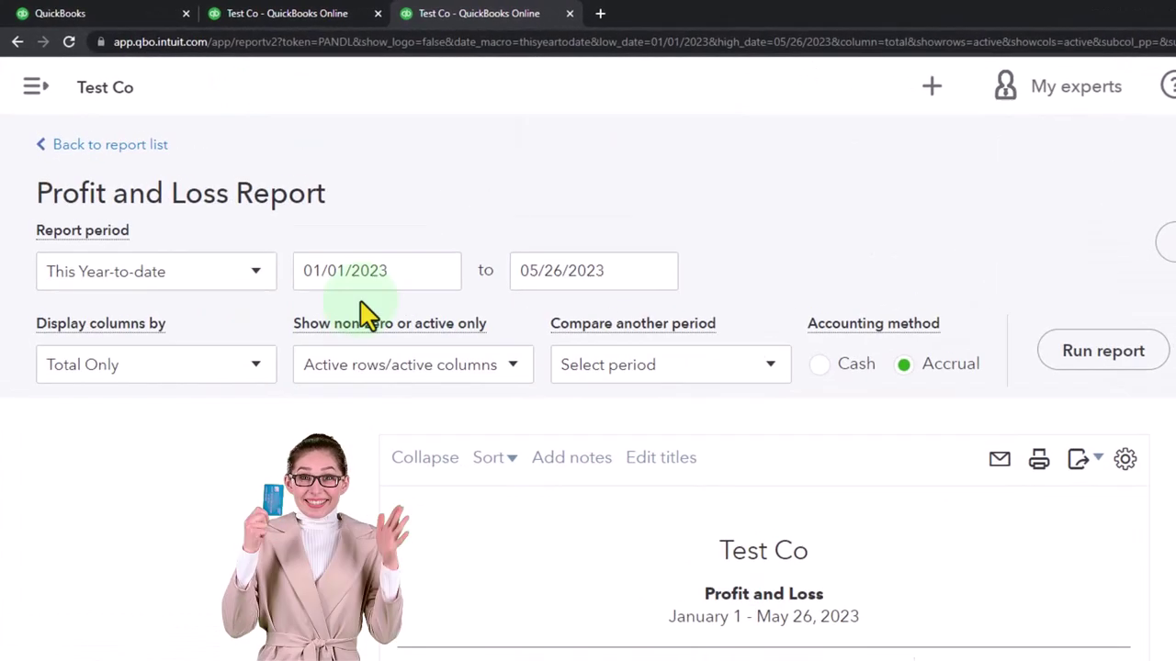
pyautogui.click(368, 274)
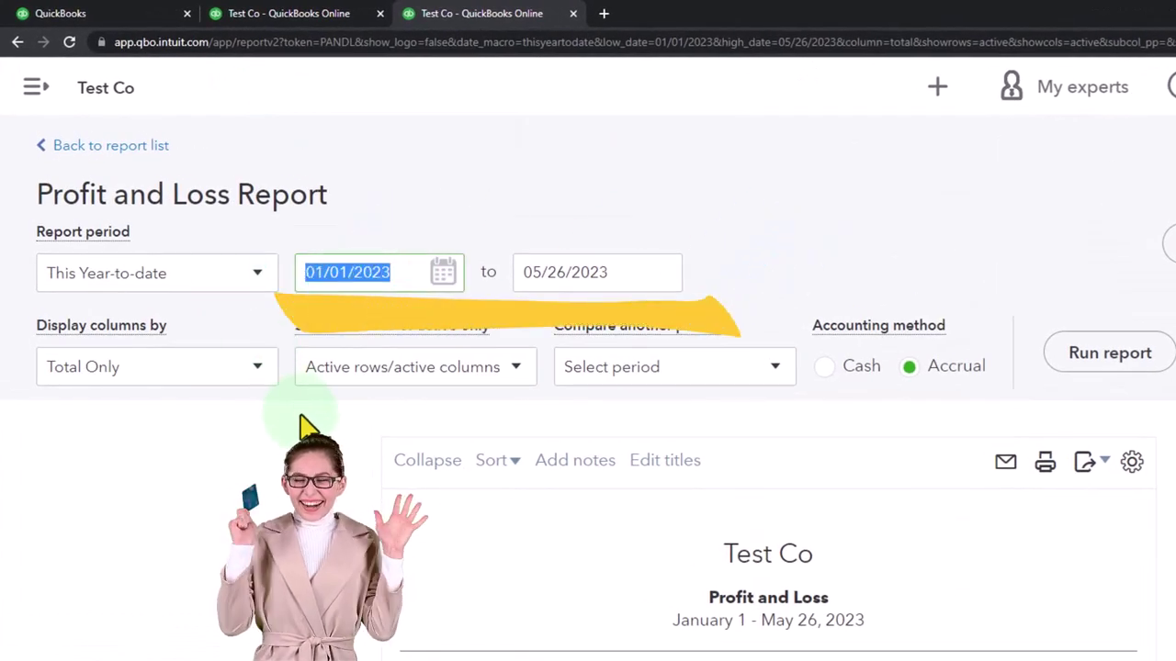
pyautogui.write('01/0')
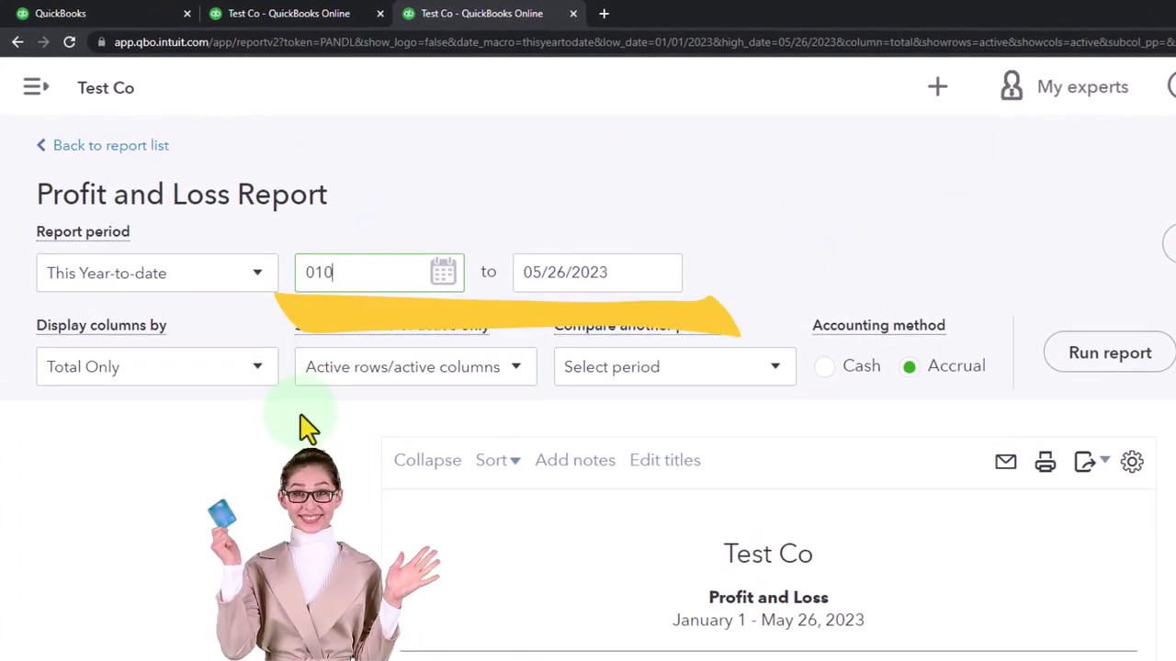
pyautogui.write('1/2023')
pyautogui.press('Tab')
pyautogui.write('12312')
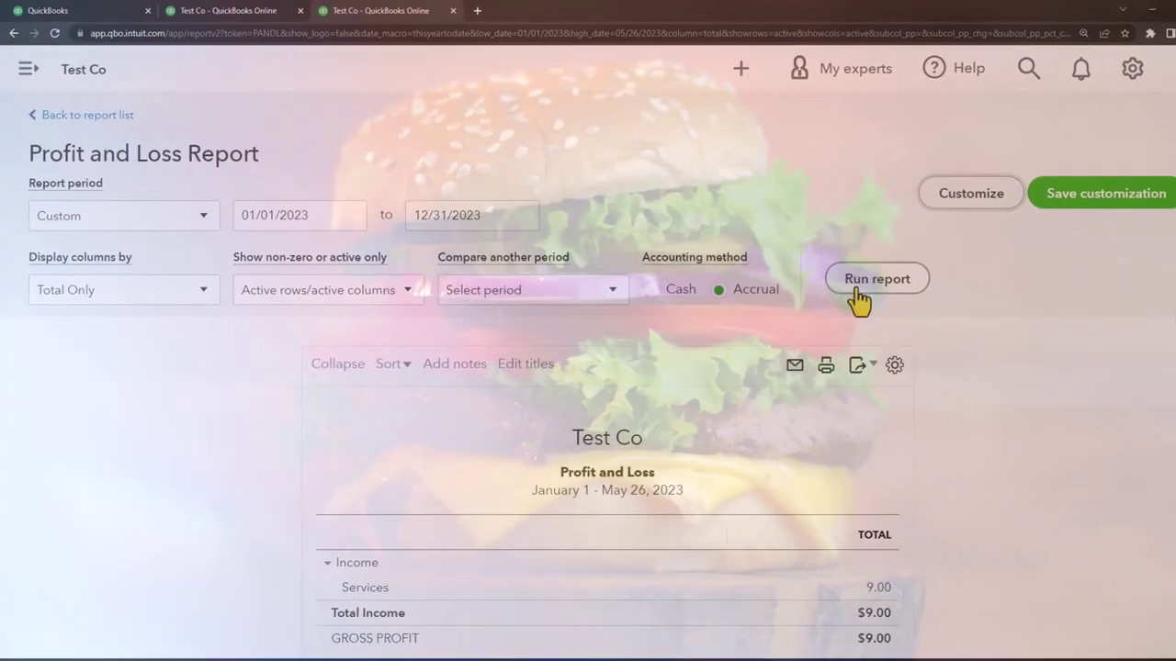
pyautogui.click(859, 297)
pyautogui.scroll(-2, 851, 304)
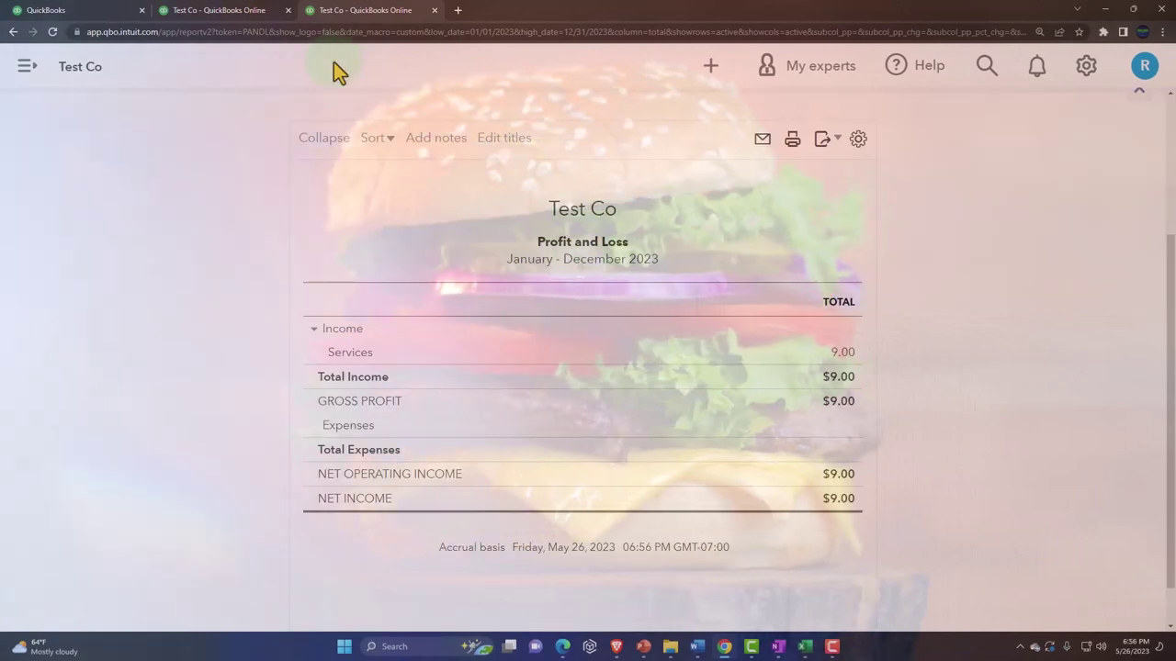
# Set the Balance Sheet report period to 01/01/2023 through 12/31/2023 and run it with the navigation collapsed.
pyautogui.click(247, 12)
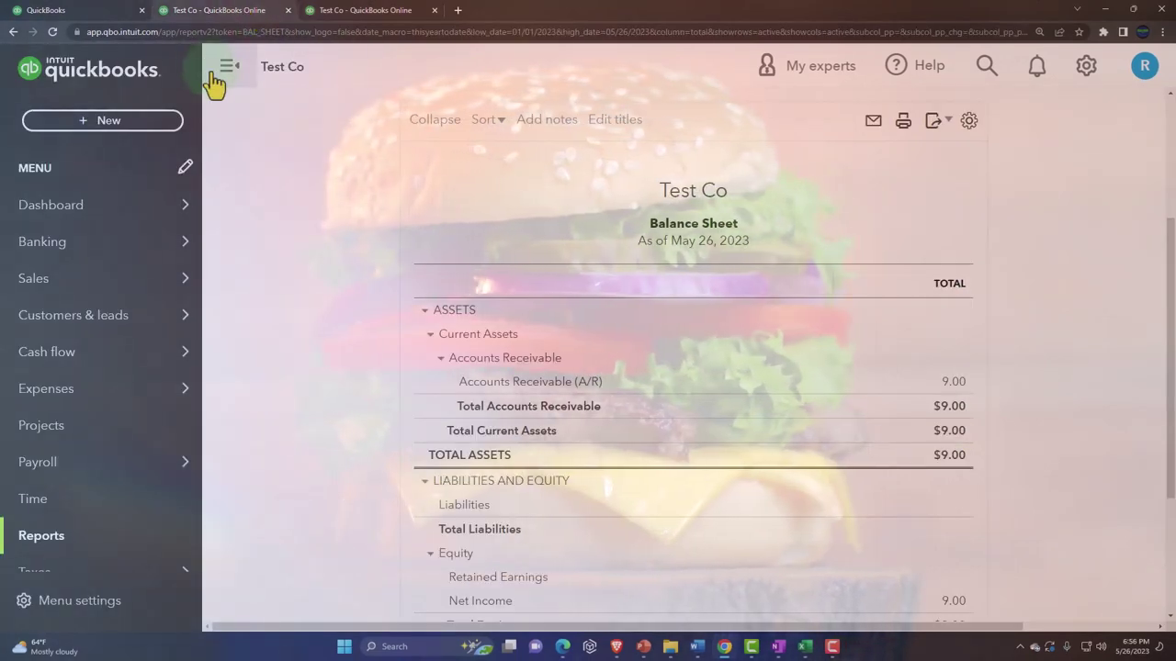
pyautogui.click(212, 74)
pyautogui.scroll(3, 188, 231)
pyautogui.click(280, 213)
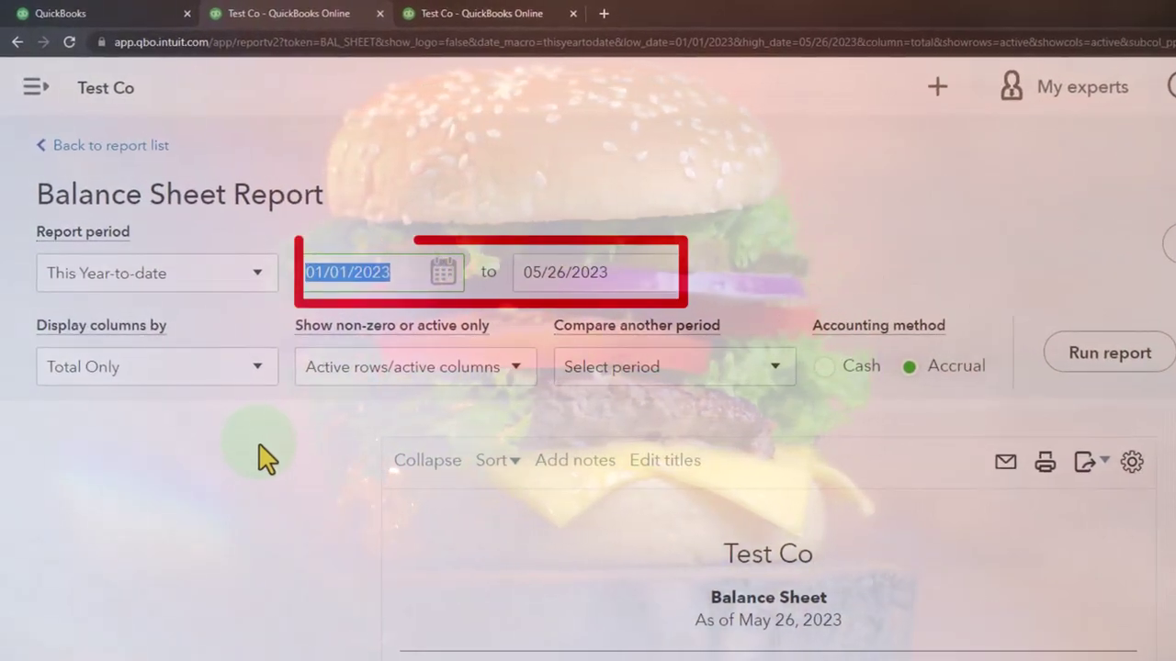
pyautogui.write('01/01/2023')
pyautogui.press('Tab')
pyautogui.write('12312023')
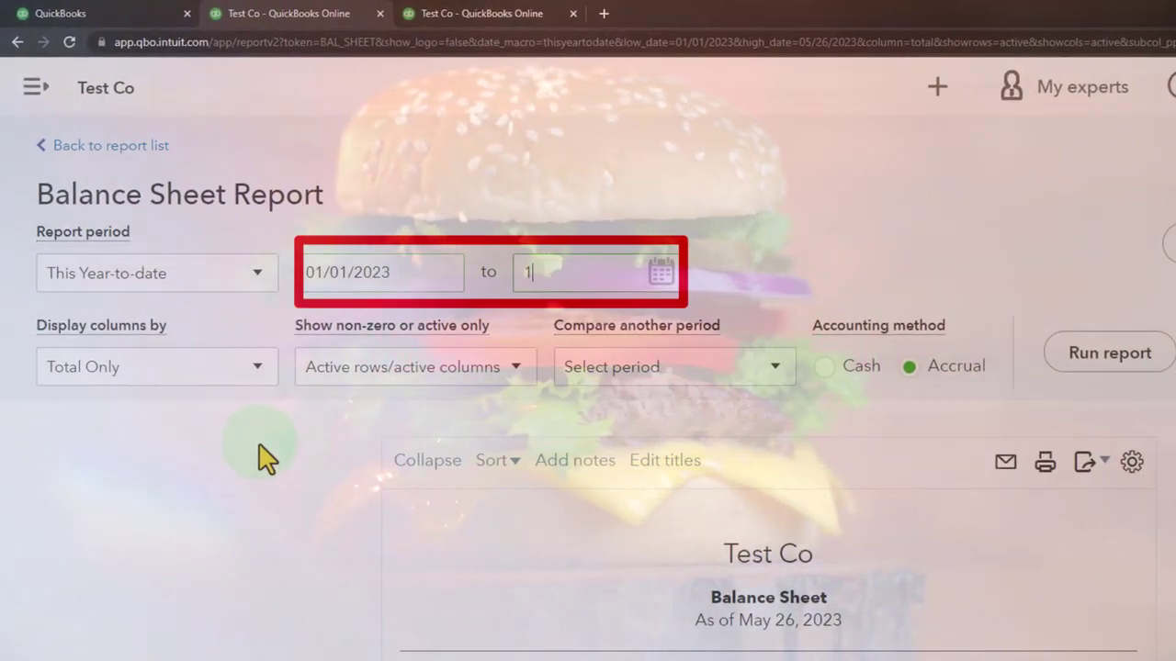
pyautogui.press('Tab')
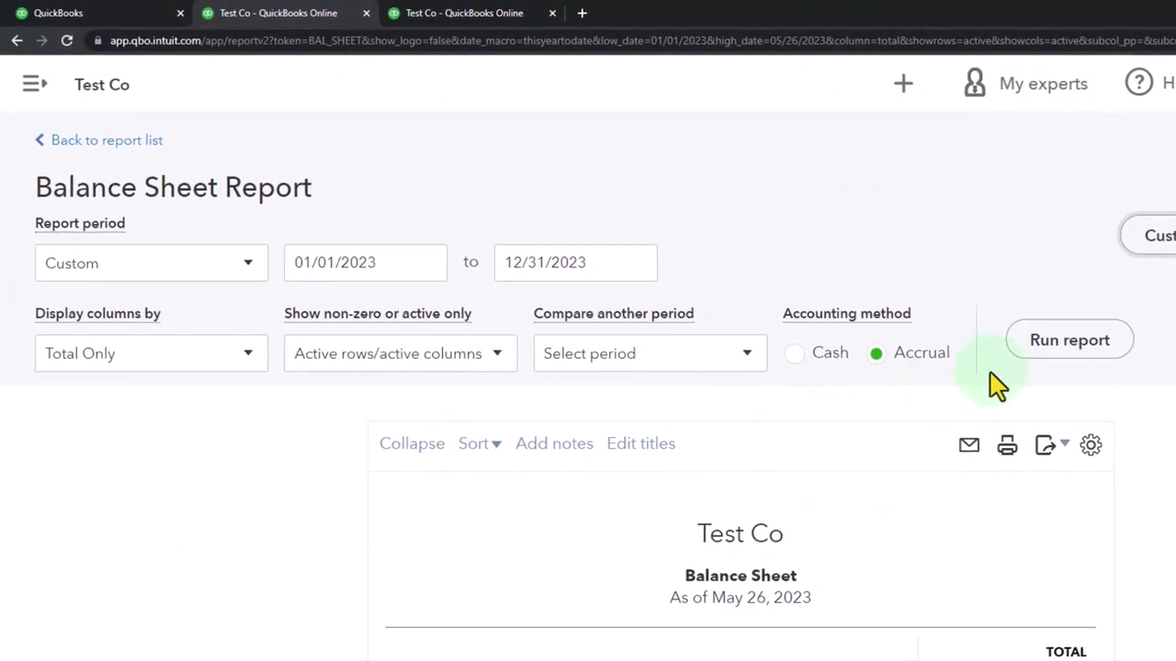
pyautogui.click(1067, 342)
pyautogui.scroll(-3, 822, 285)
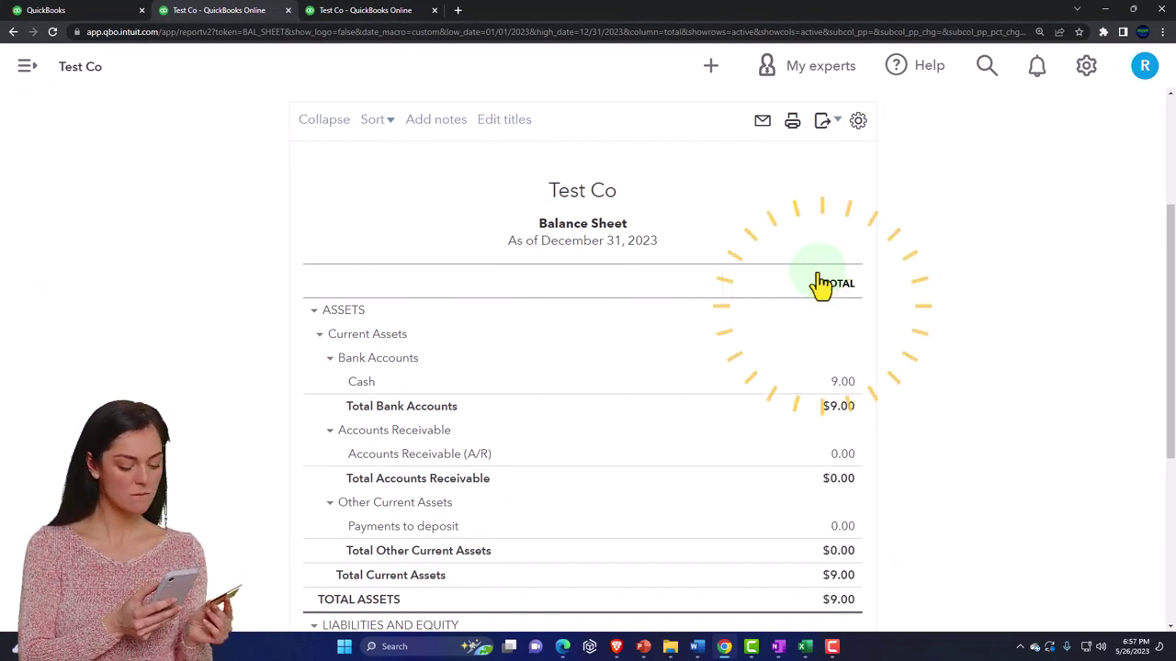
# Switch to OneNote to examine the flowchart of vendor, customer and employee cycles, and minimize it.
pyautogui.click(776, 648)
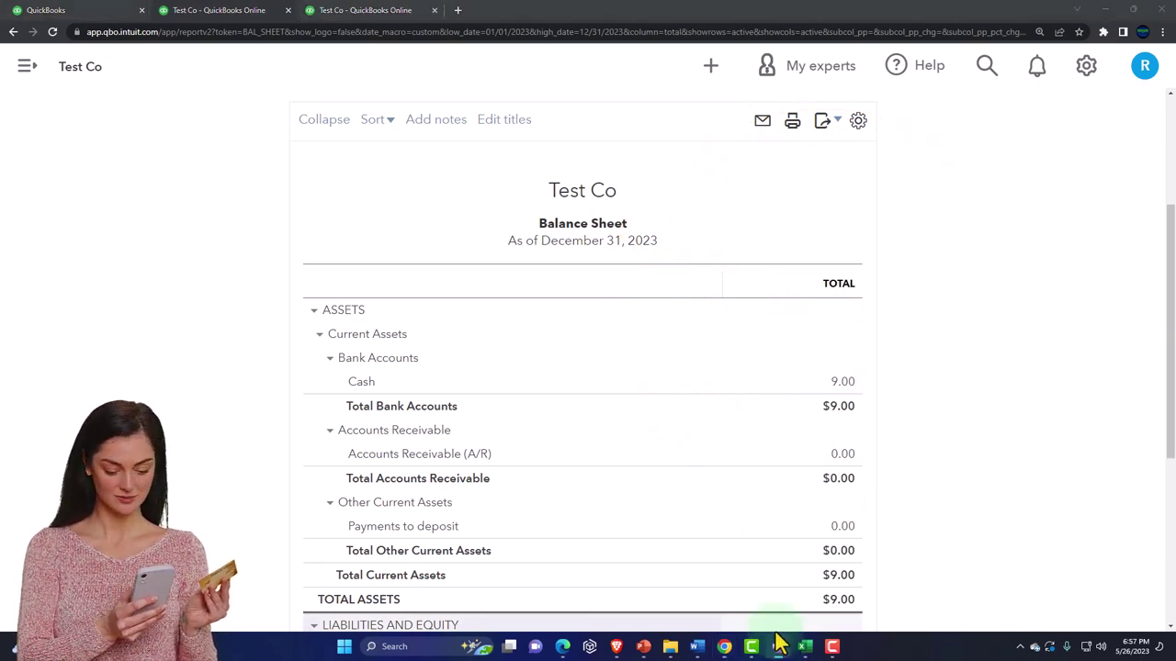
pyautogui.click(1169, 581)
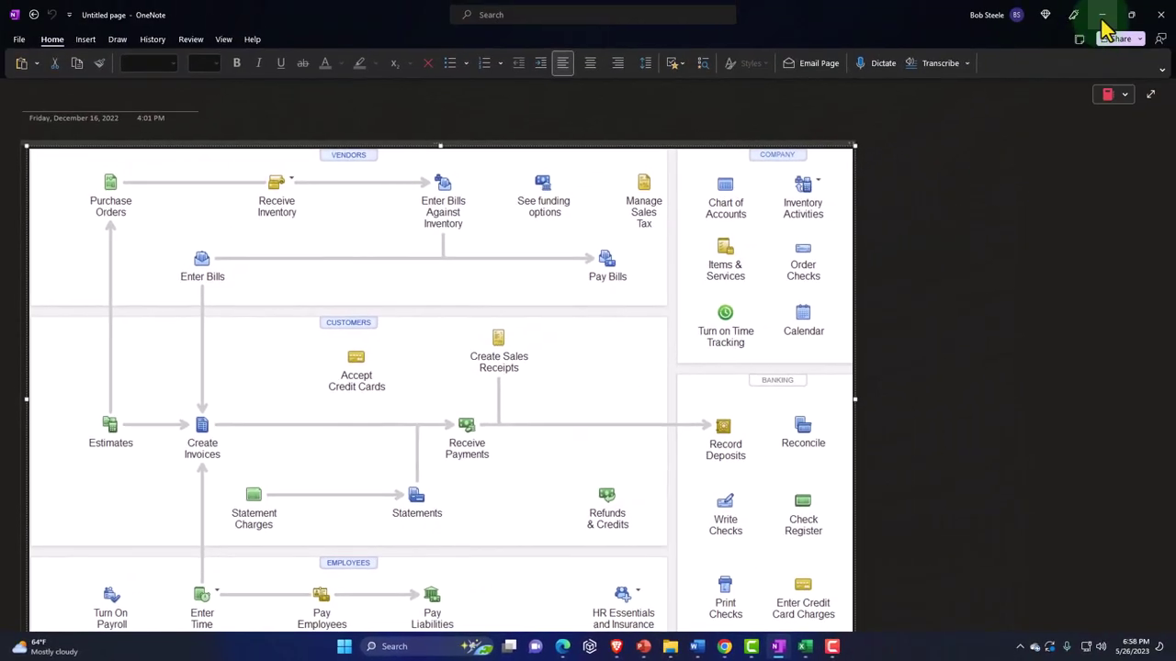
pyautogui.click(1103, 22)
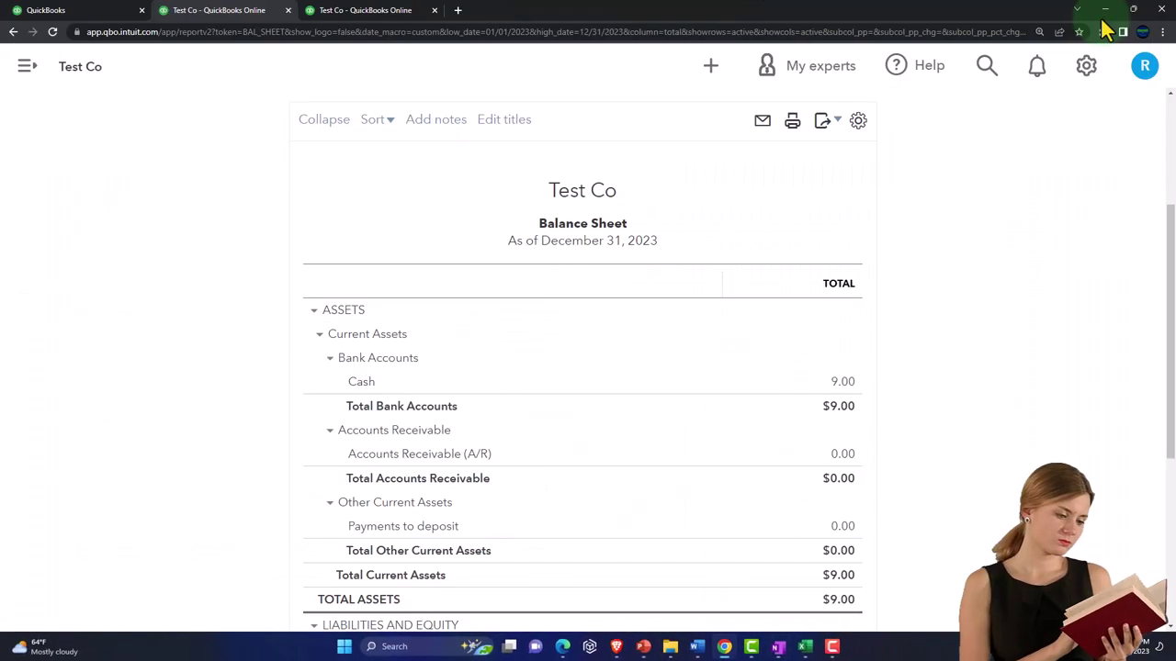
# Return to the first Test Co dashboard tab and examine the company settings options.
pyautogui.click(92, 11)
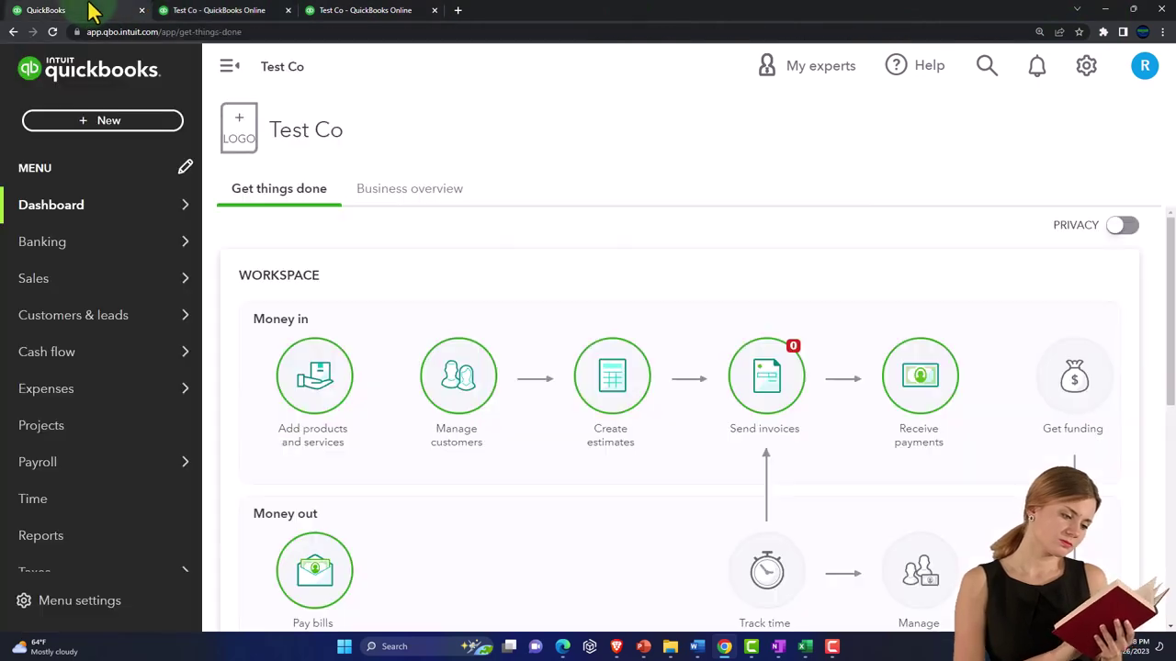
pyautogui.click(1087, 67)
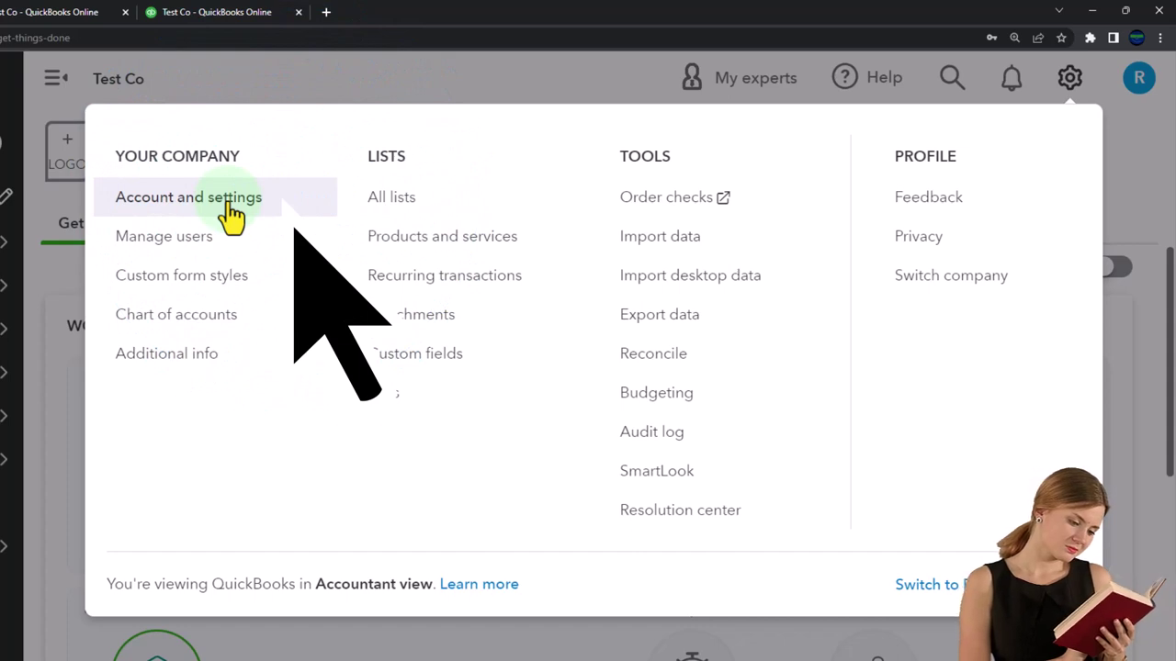
pyautogui.click(377, 97)
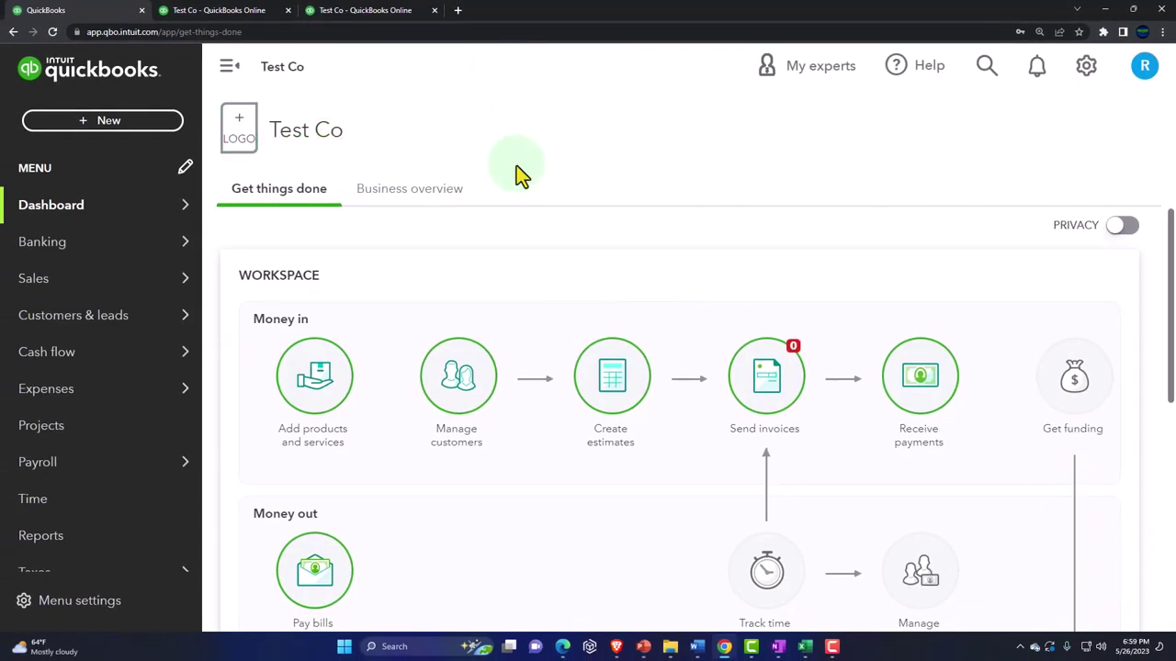
# Create a new customer invoice and expand its payment options to review the accepted payment methods.
pyautogui.click(115, 129)
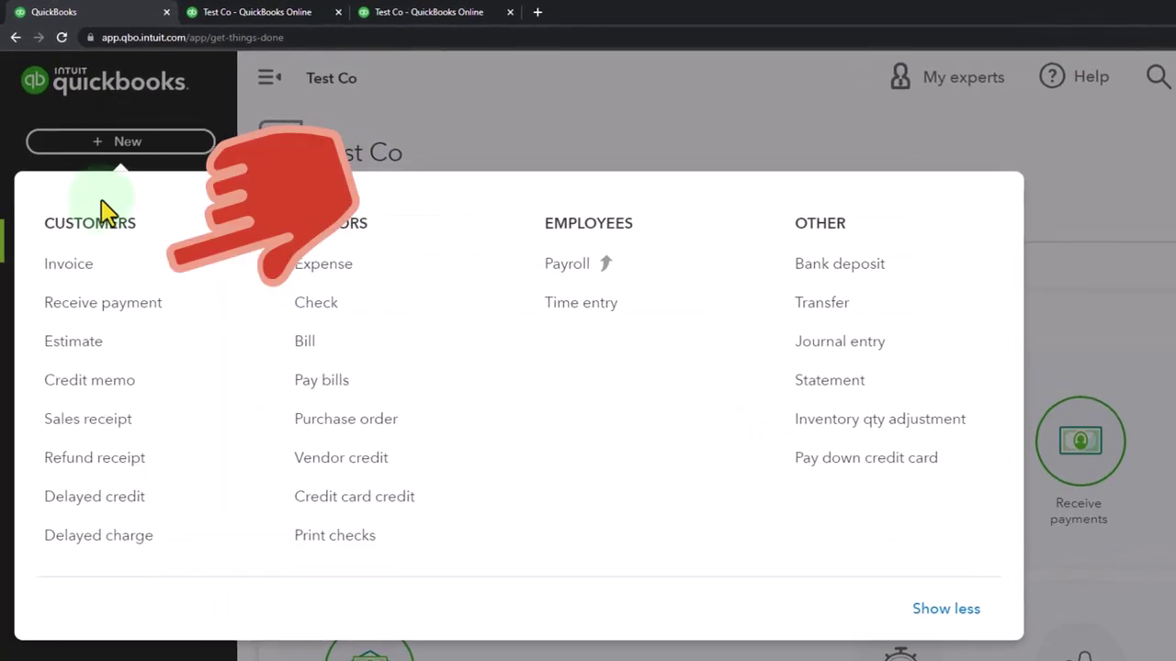
pyautogui.click(79, 265)
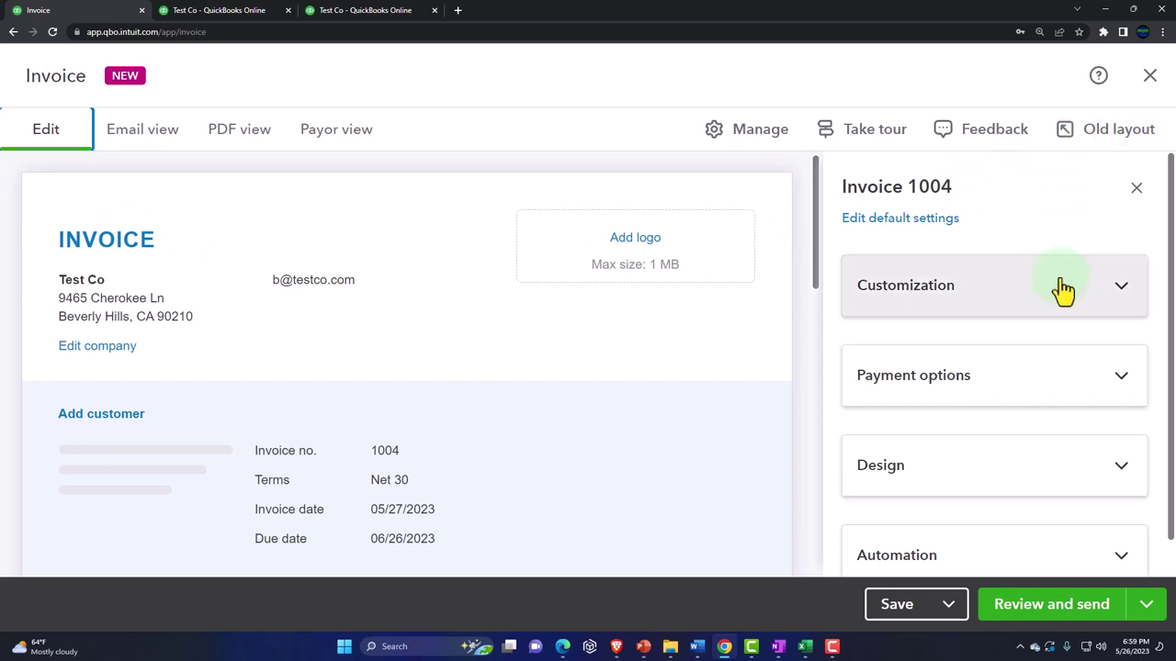
pyautogui.scroll(-1, 1064, 289)
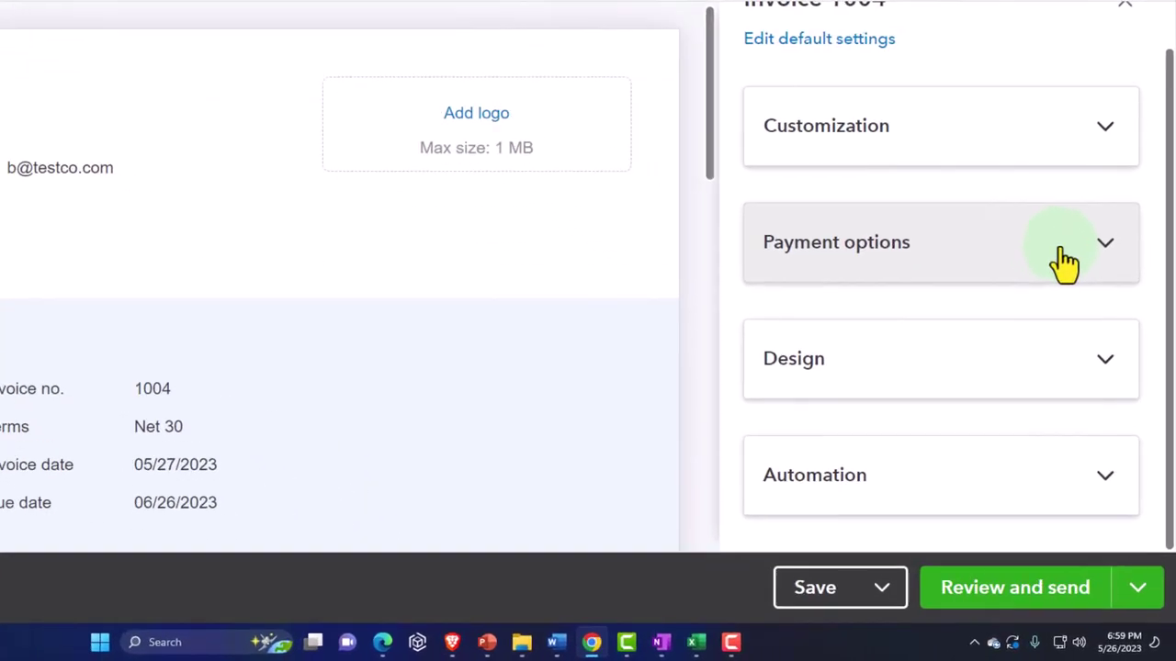
pyautogui.click(1061, 246)
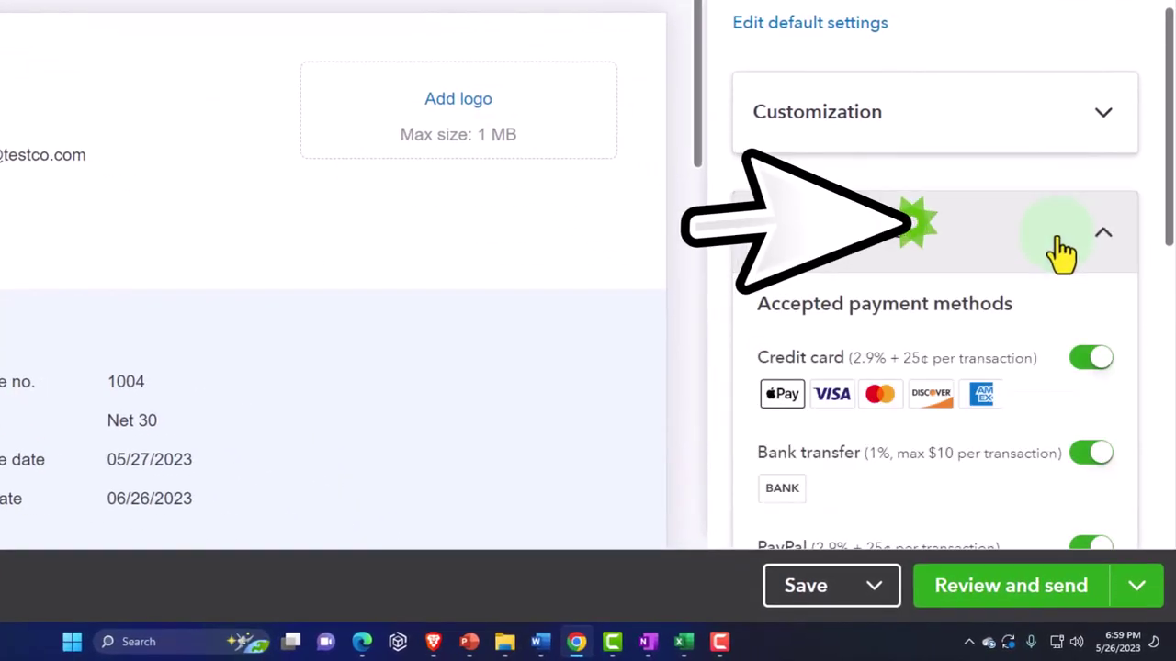
pyautogui.scroll(-2, 1061, 246)
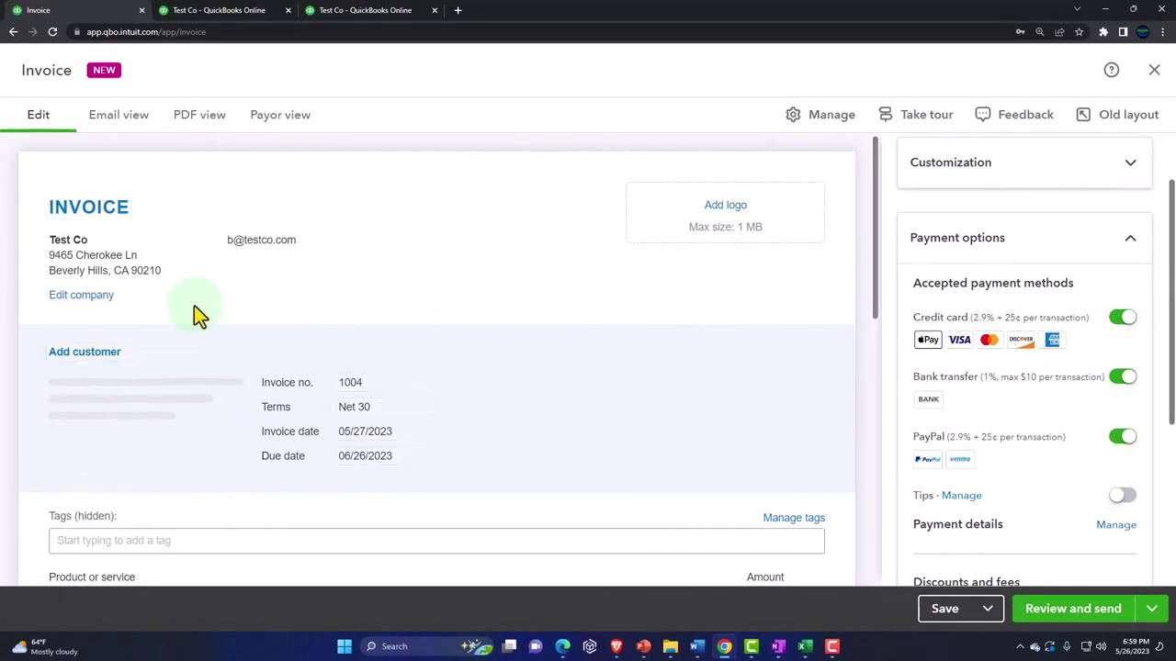
# Select J Customer as the invoice's customer and set the invoice date to 05/26/2023.
pyautogui.scroll(-1, 184, 321)
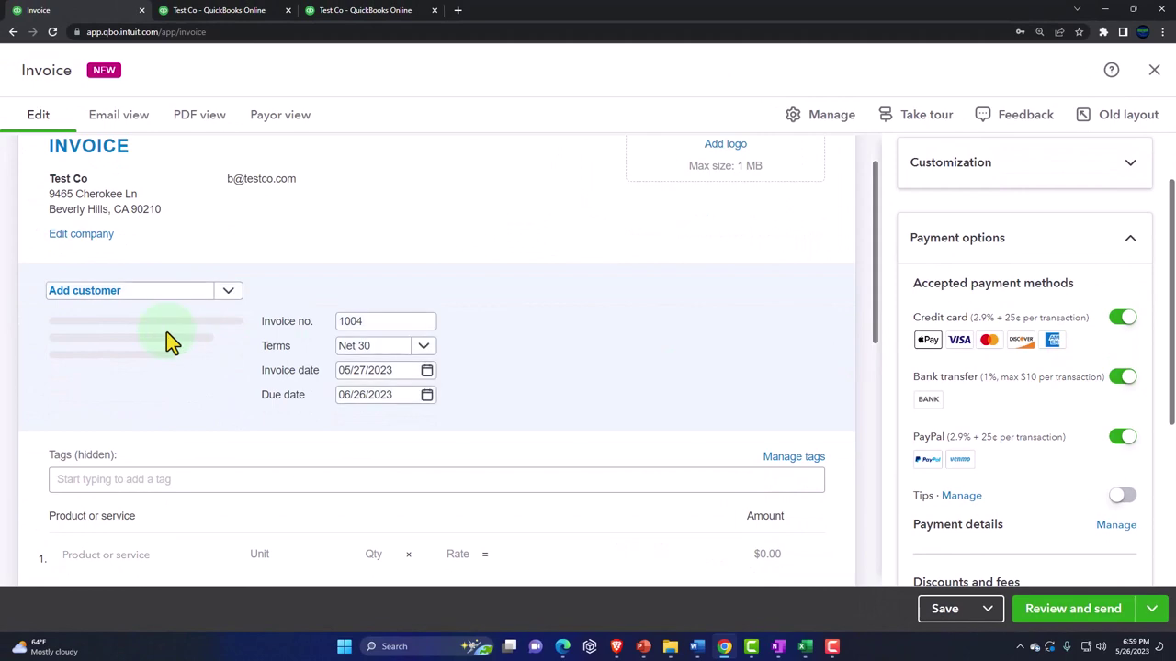
pyautogui.click(229, 292)
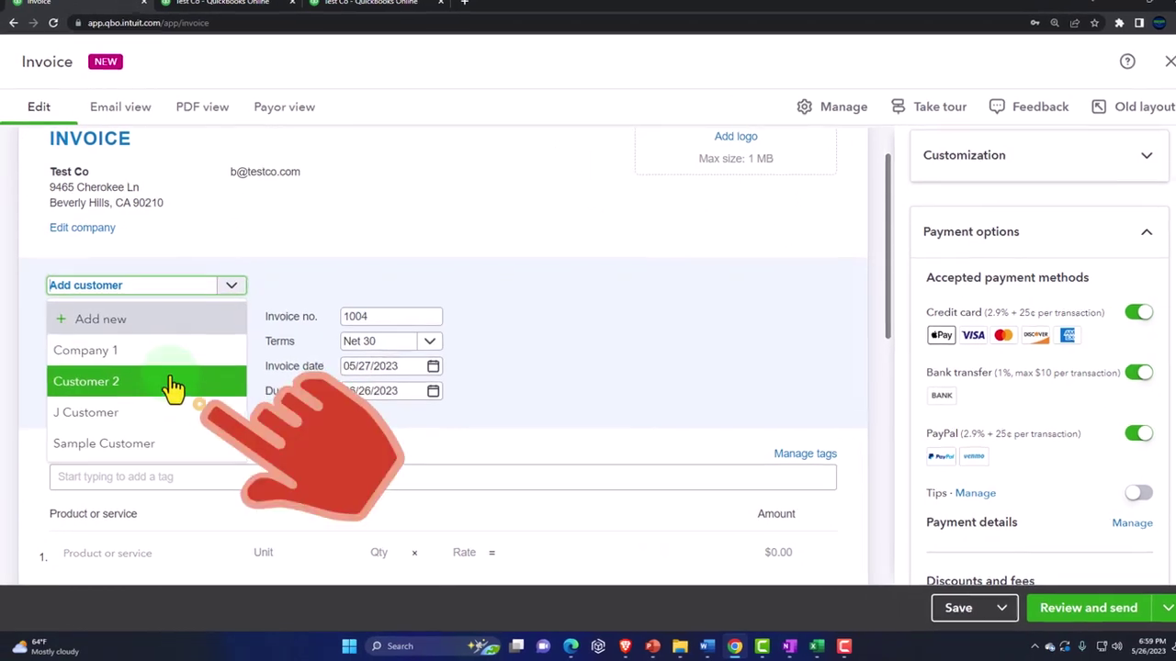
pyautogui.click(144, 418)
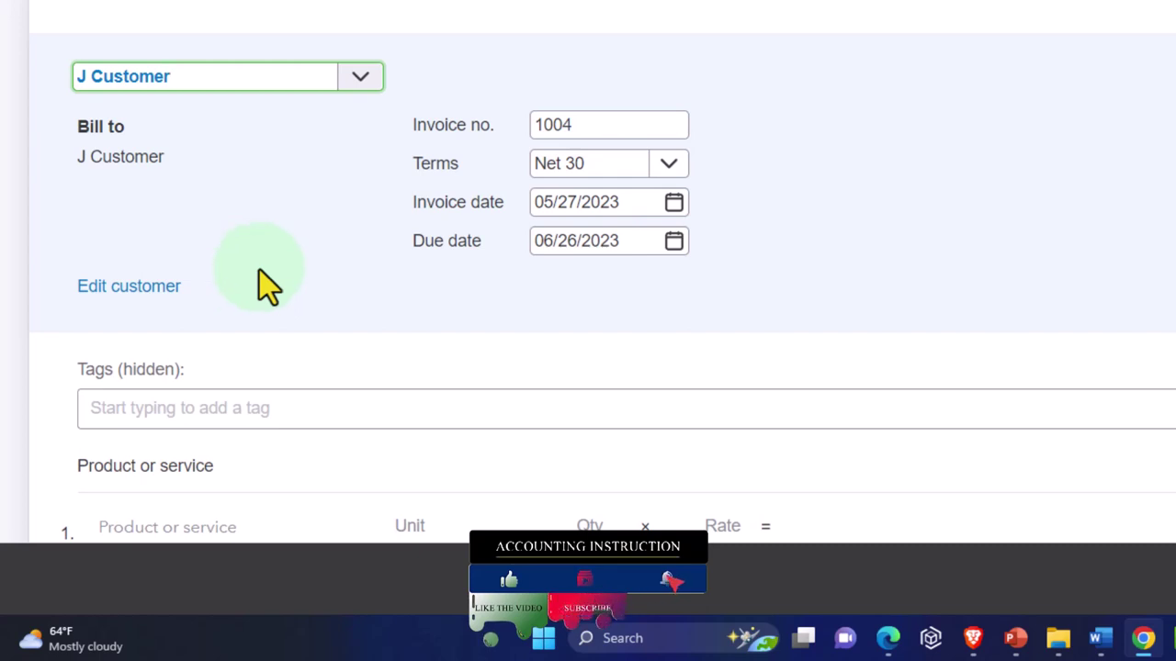
pyautogui.press('Tab')
pyautogui.press('Tab')
pyautogui.press('Tab')
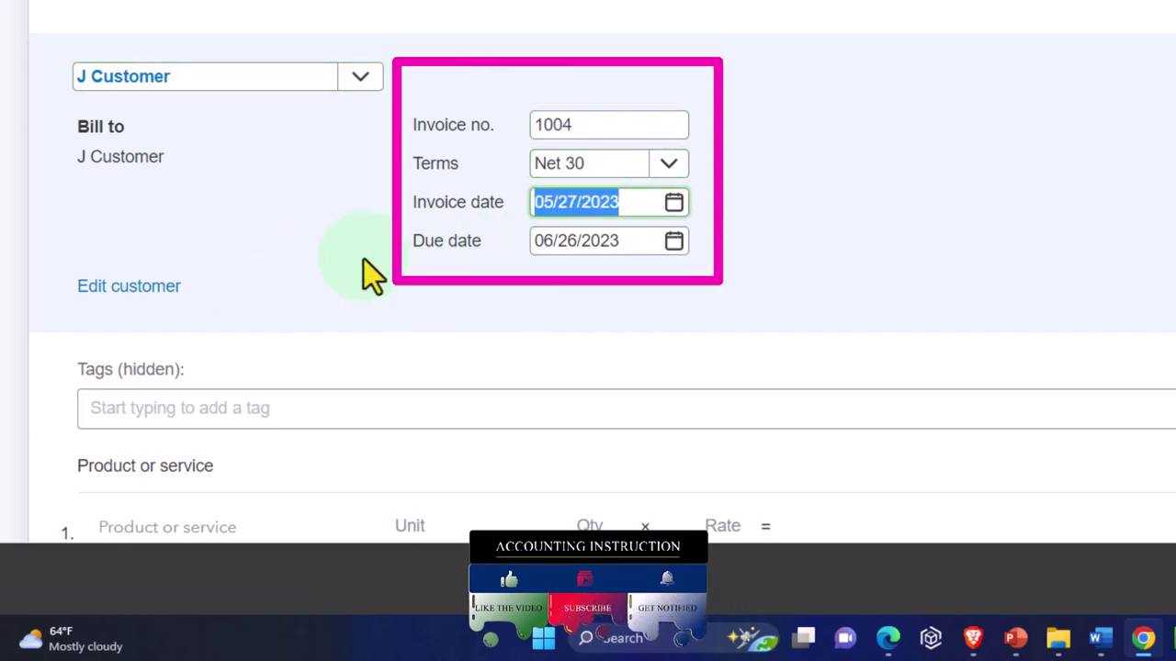
pyautogui.press('-')
pyautogui.press('Tab')
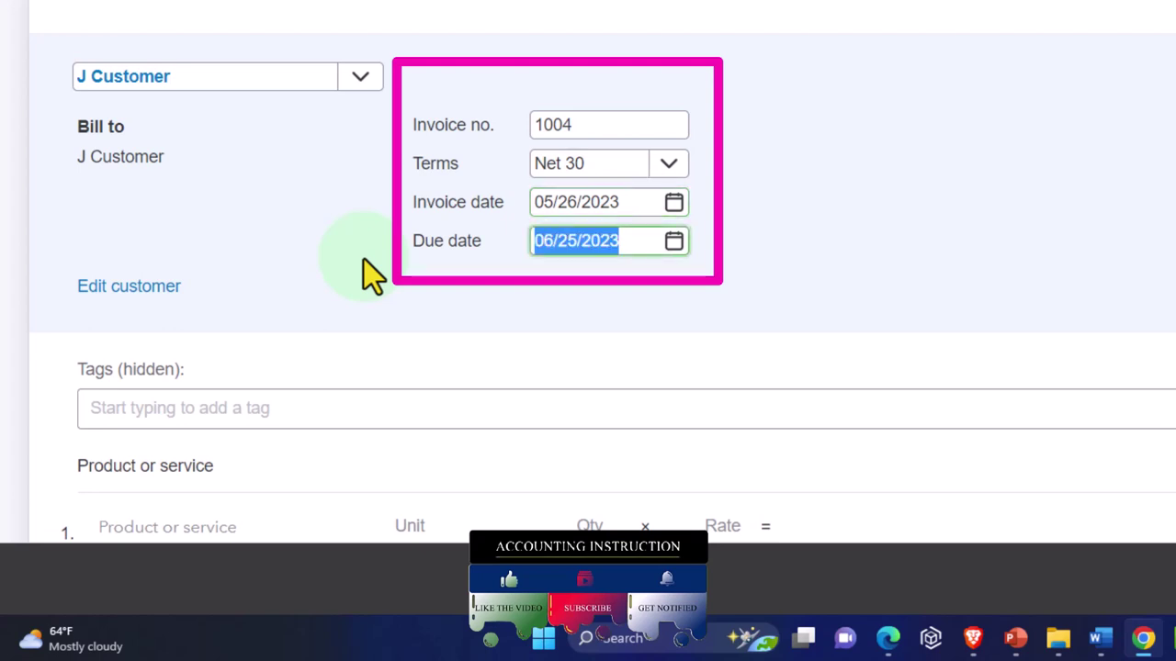
# Fill the first invoice line with the Hours item at a rate of 0.25.
pyautogui.scroll(-1, 364, 259)
pyautogui.scroll(-2, 364, 259)
pyautogui.click(363, 259)
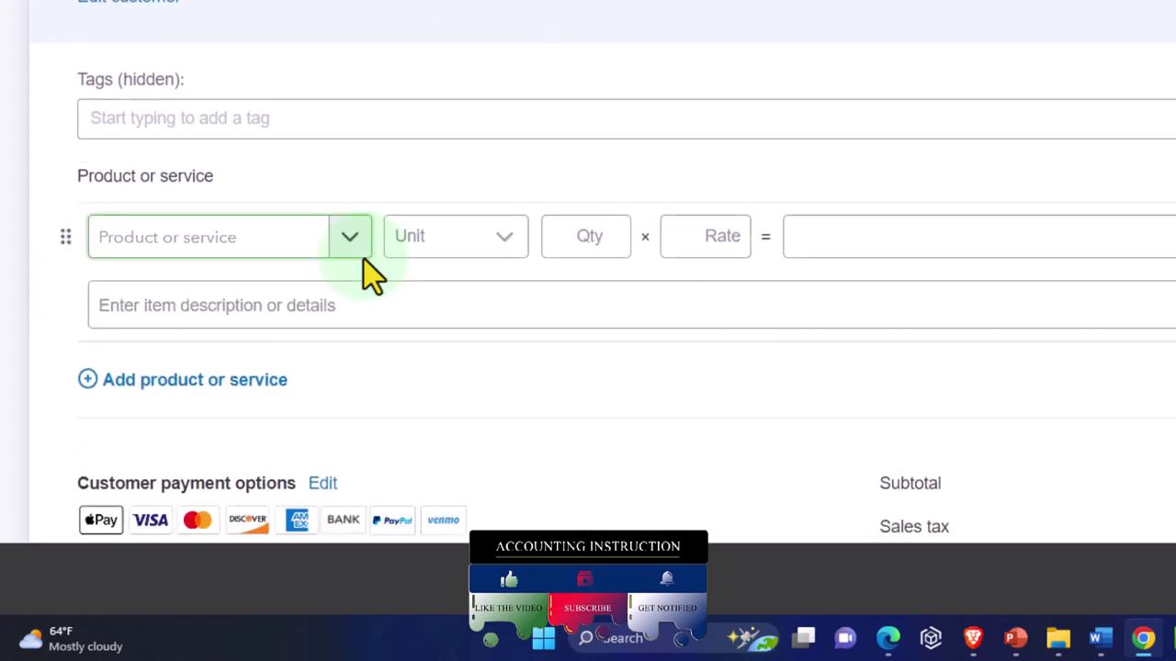
pyautogui.click(350, 252)
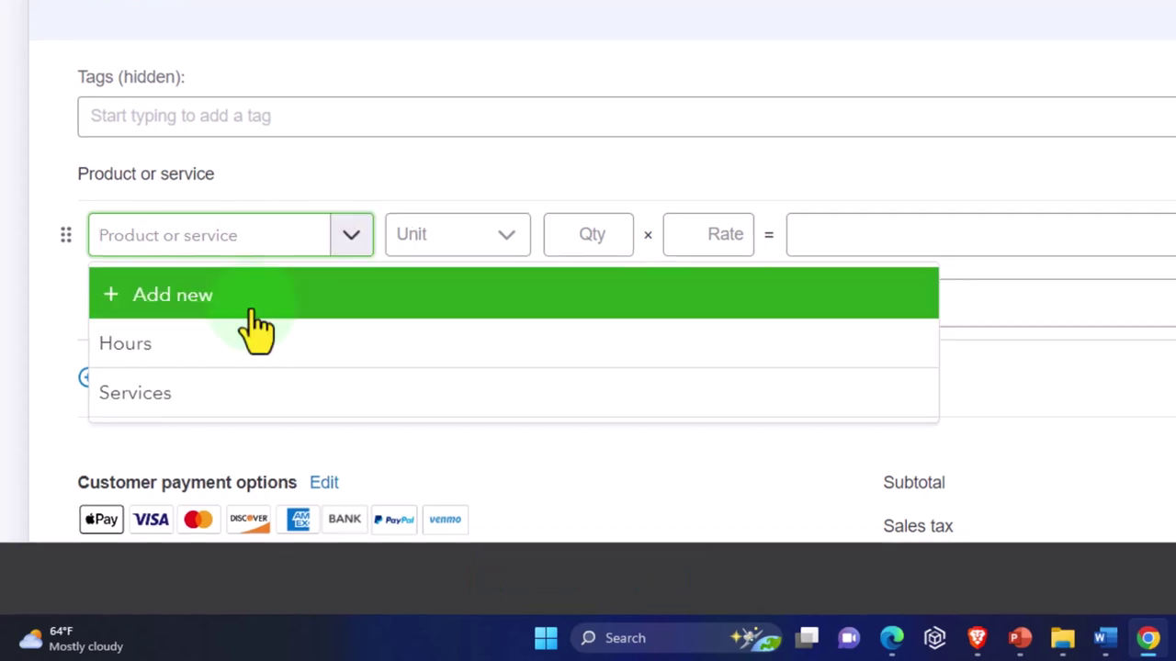
pyautogui.click(250, 342)
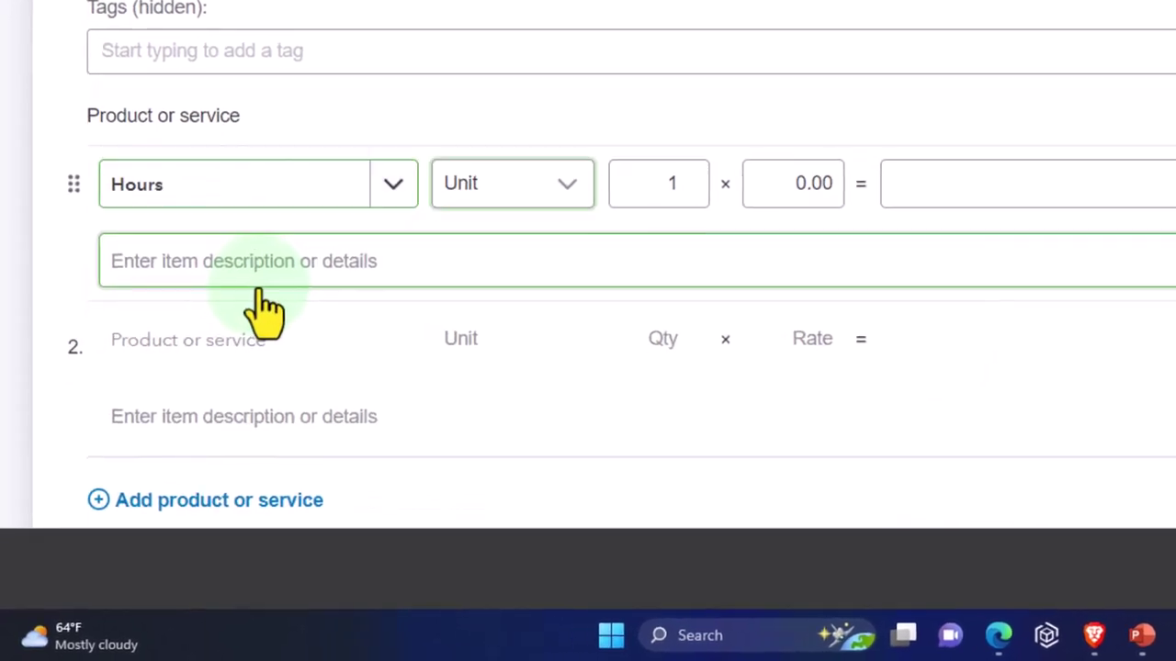
pyautogui.press('Tab')
pyautogui.write('.25')
pyautogui.press('Tab')
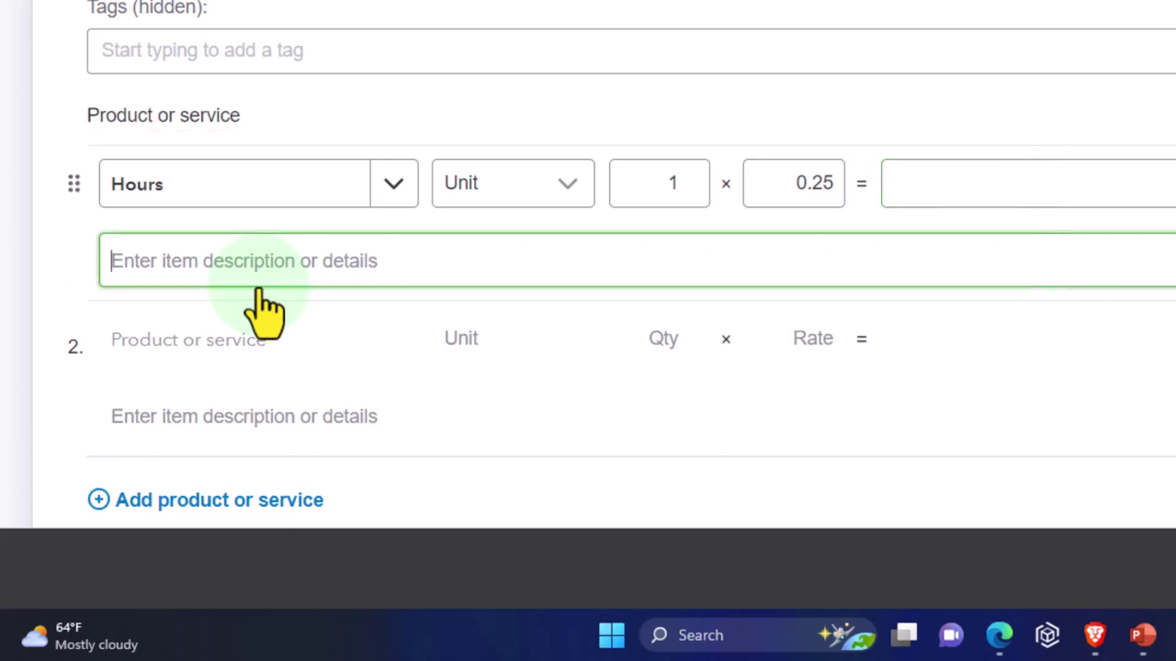
# Change the rate of the Hours line to 0.75.
pyautogui.scroll(-5, 257, 289)
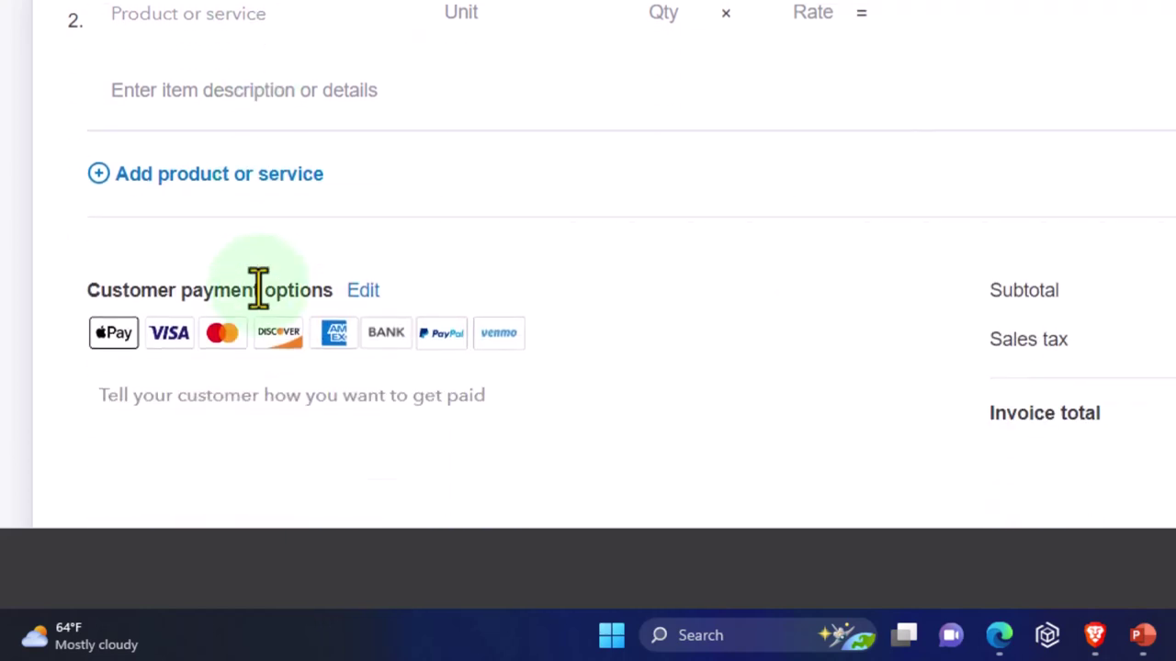
pyautogui.click(258, 288)
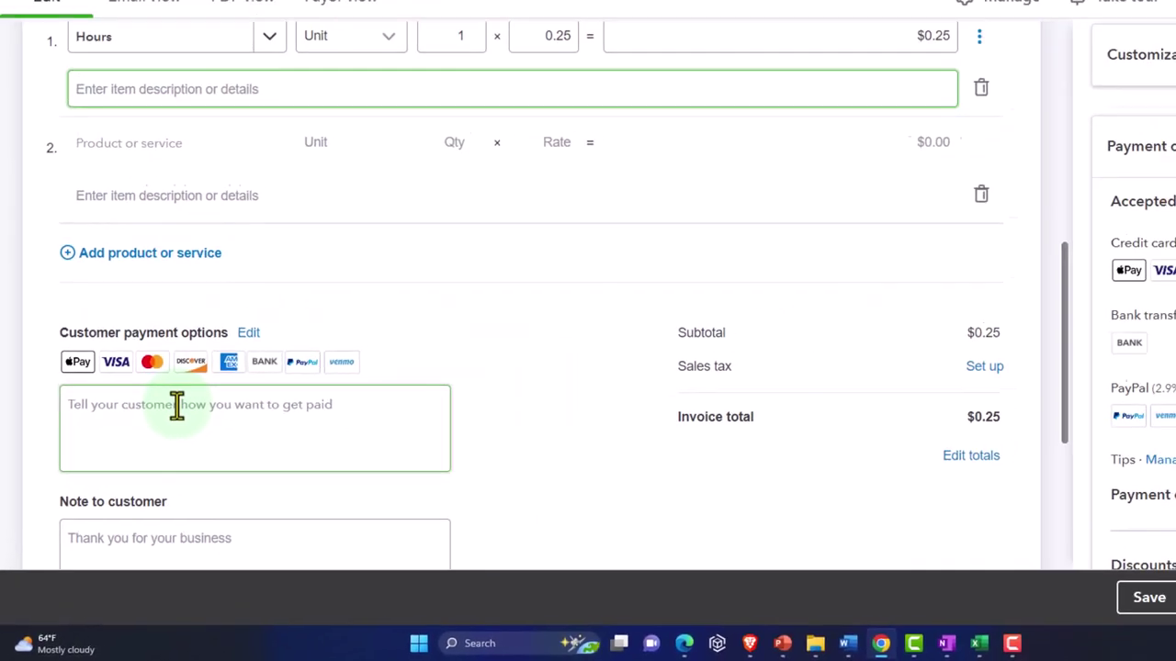
pyautogui.click(464, 410)
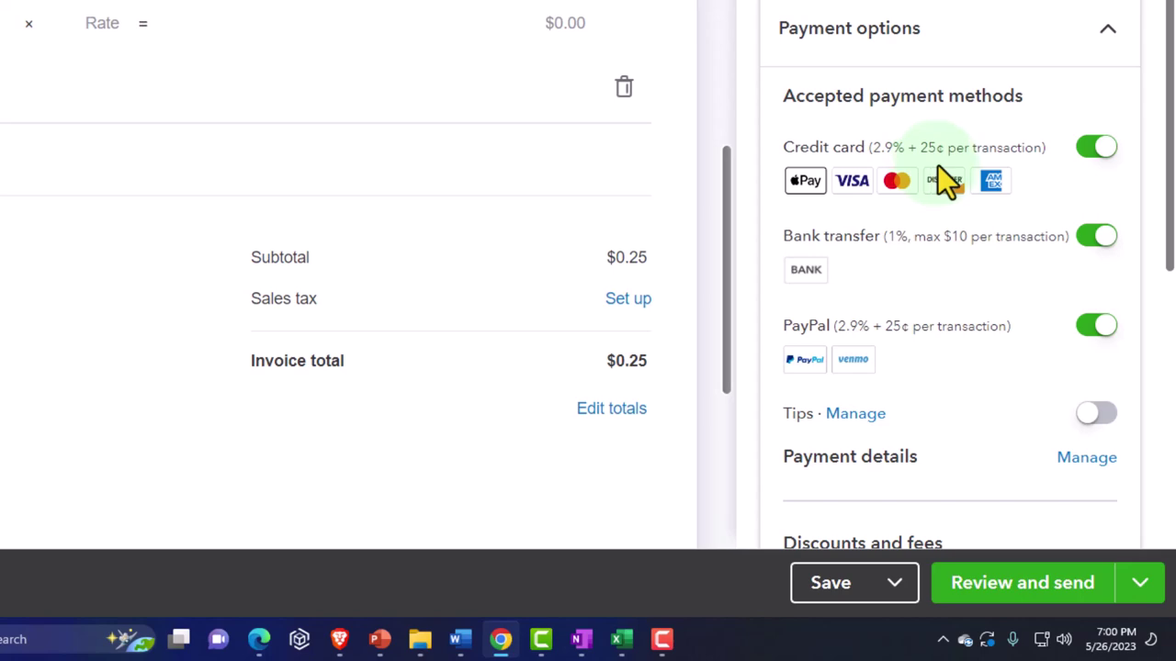
pyautogui.scroll(3, 520, 339)
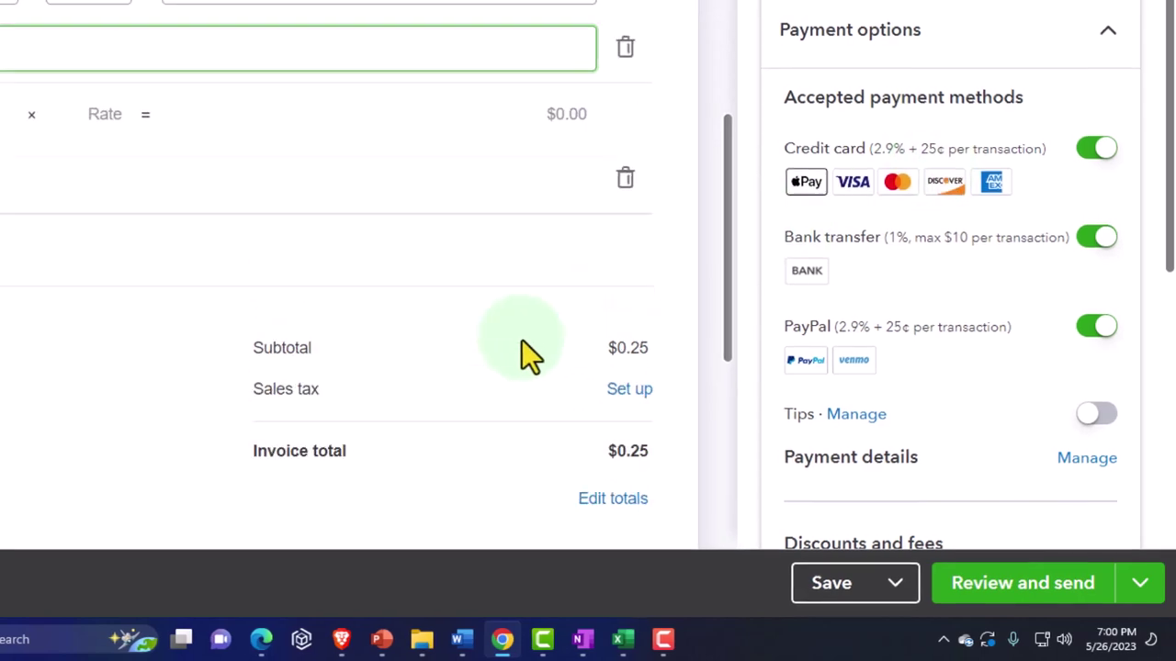
pyautogui.click(276, 189)
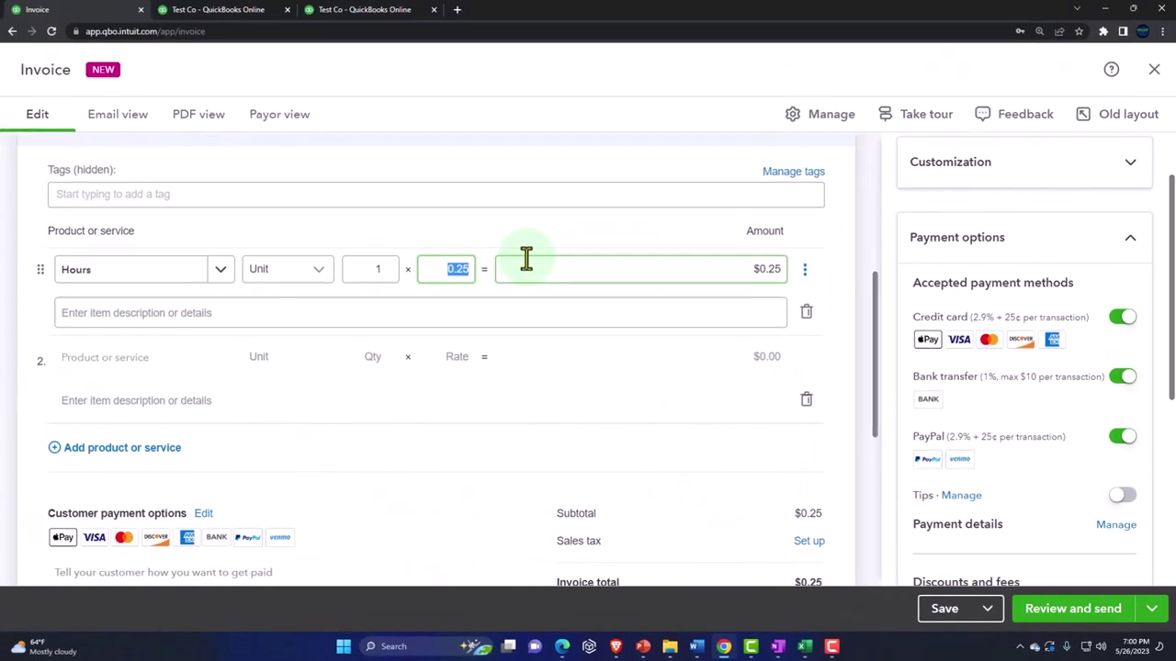
pyautogui.write('.75')
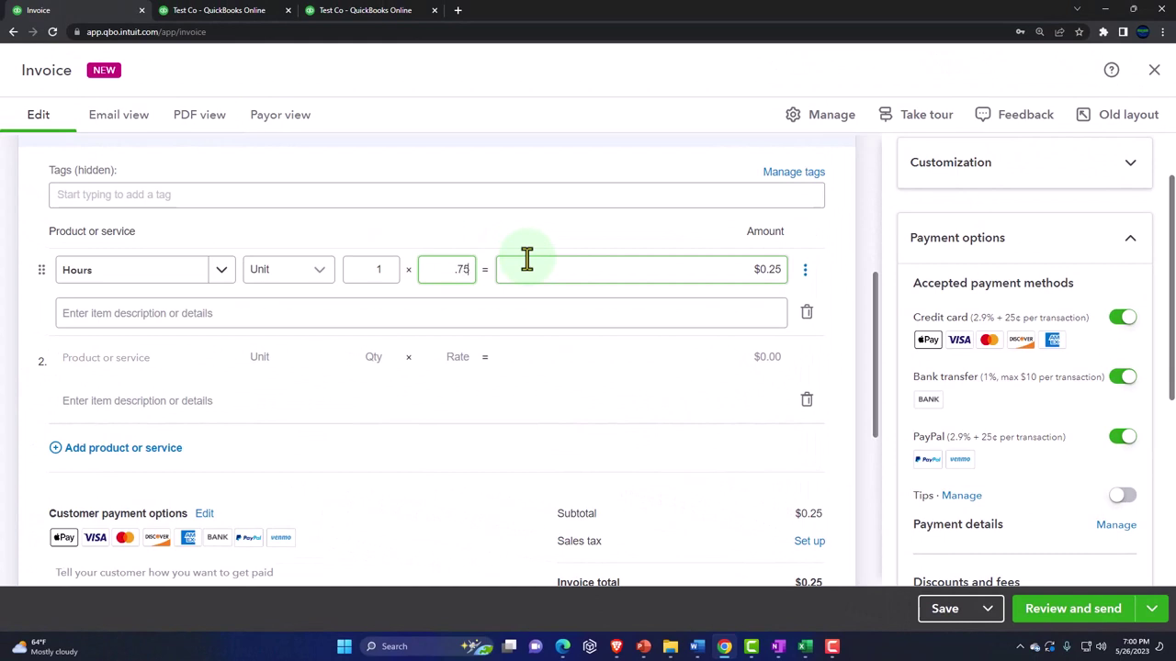
pyautogui.press('Tab')
pyautogui.press('Tab')
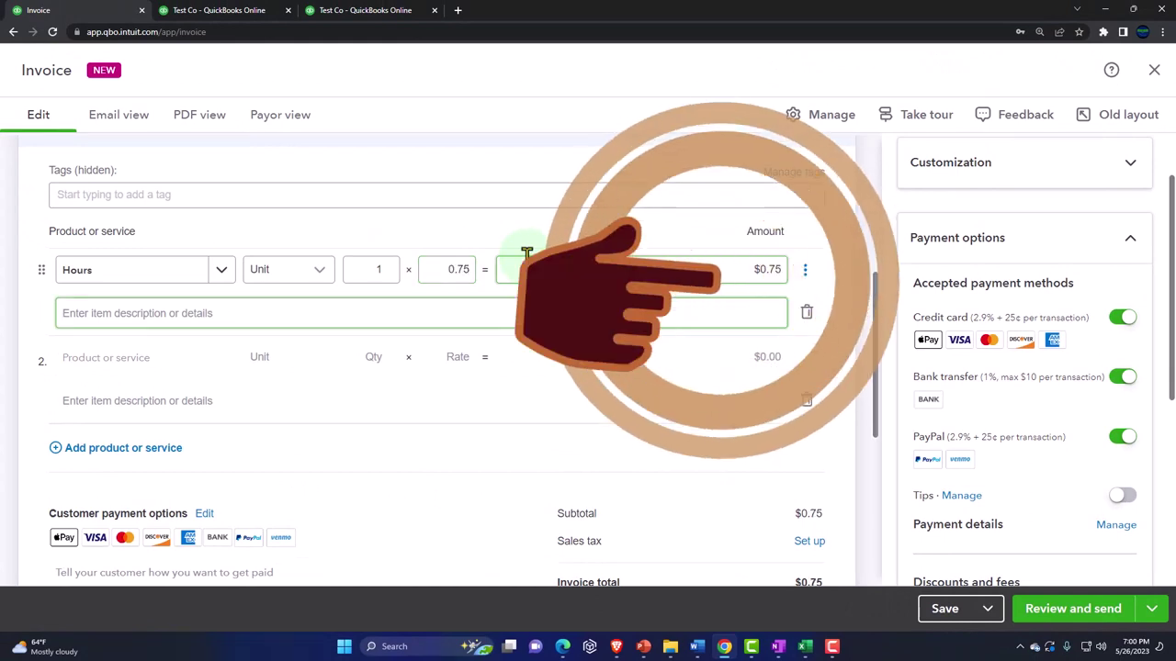
# Turn off the credit card and PayPal payment methods for the invoice, and turn both back on.
pyautogui.scroll(-1, 526, 252)
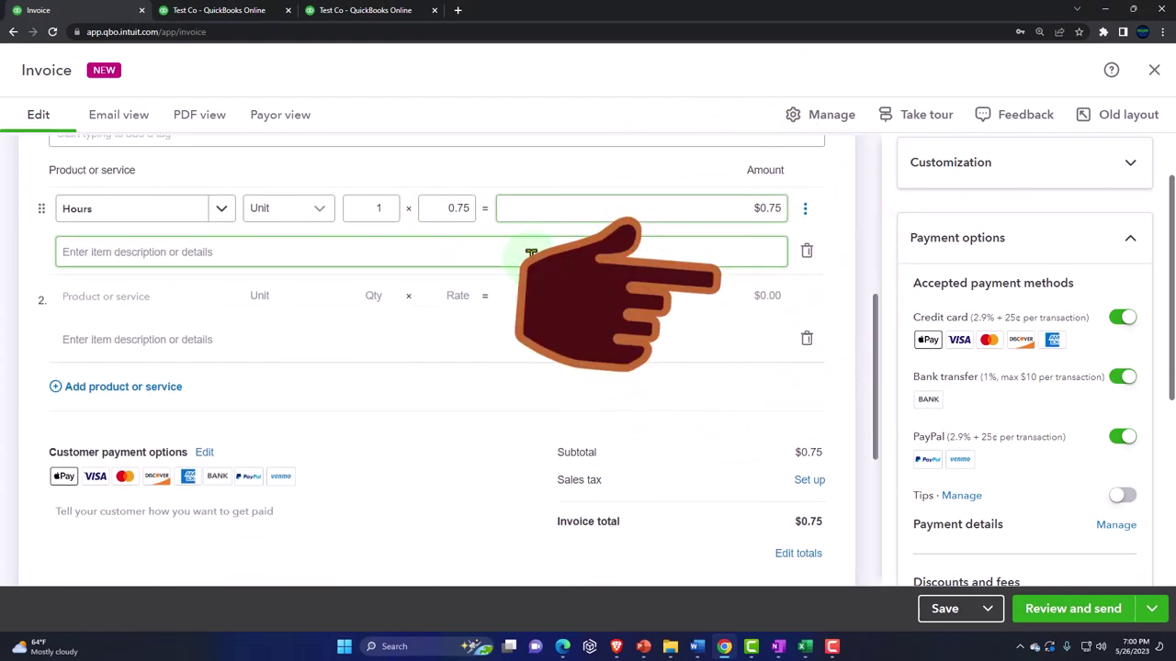
pyautogui.scroll(-1, 922, 344)
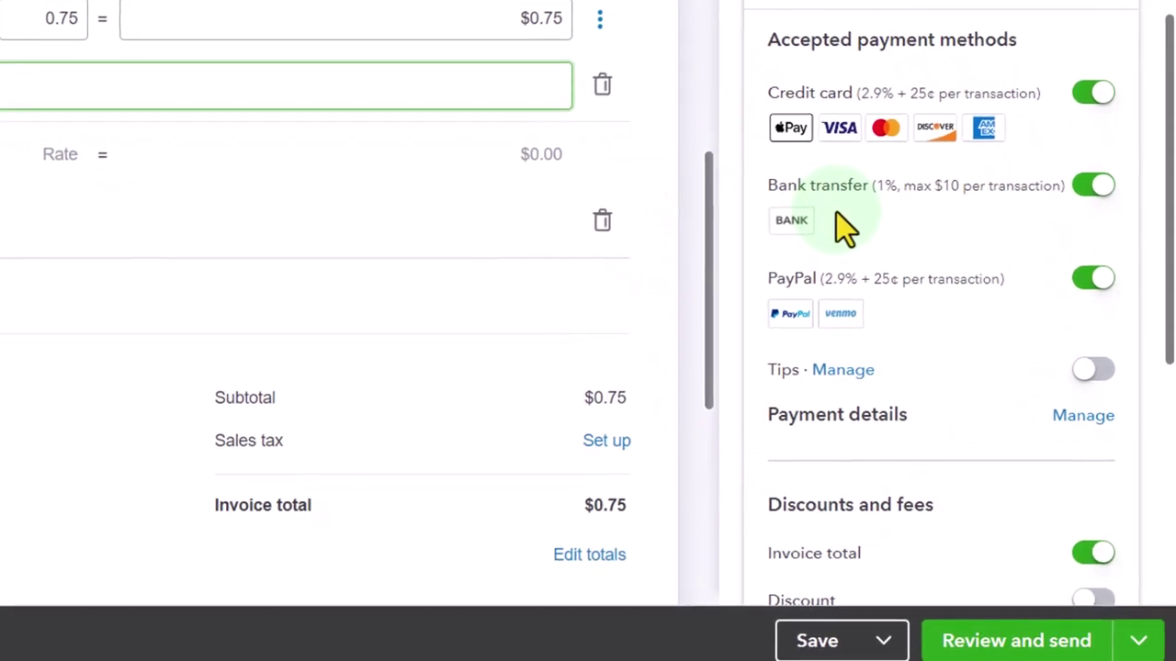
pyautogui.click(1094, 77)
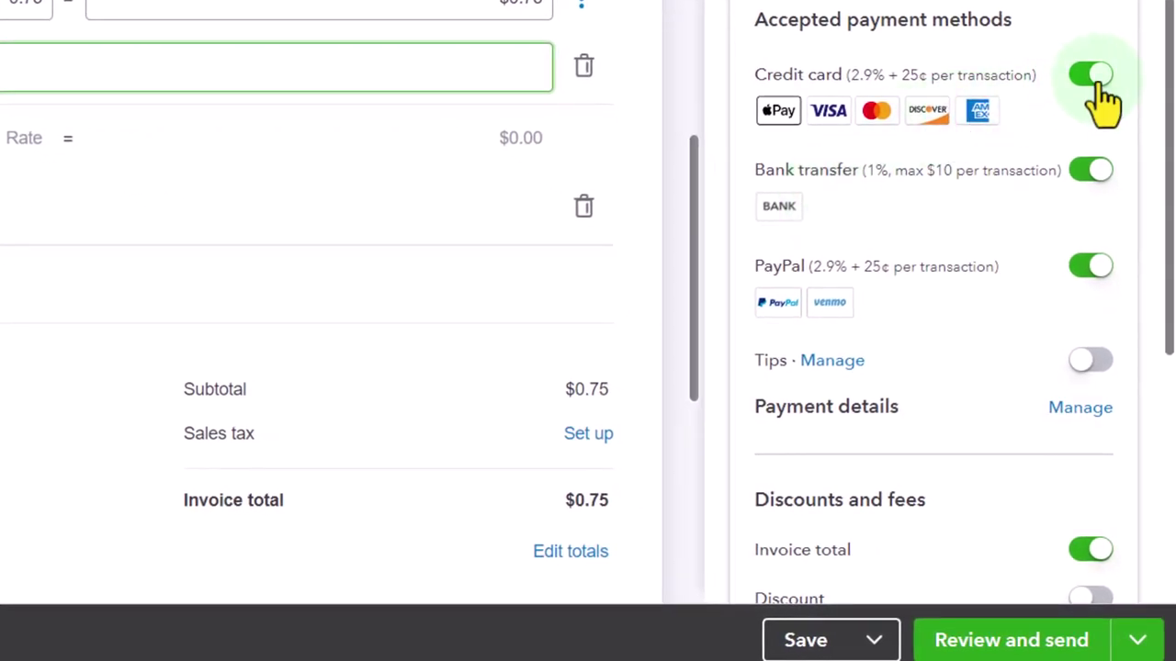
pyautogui.click(1095, 267)
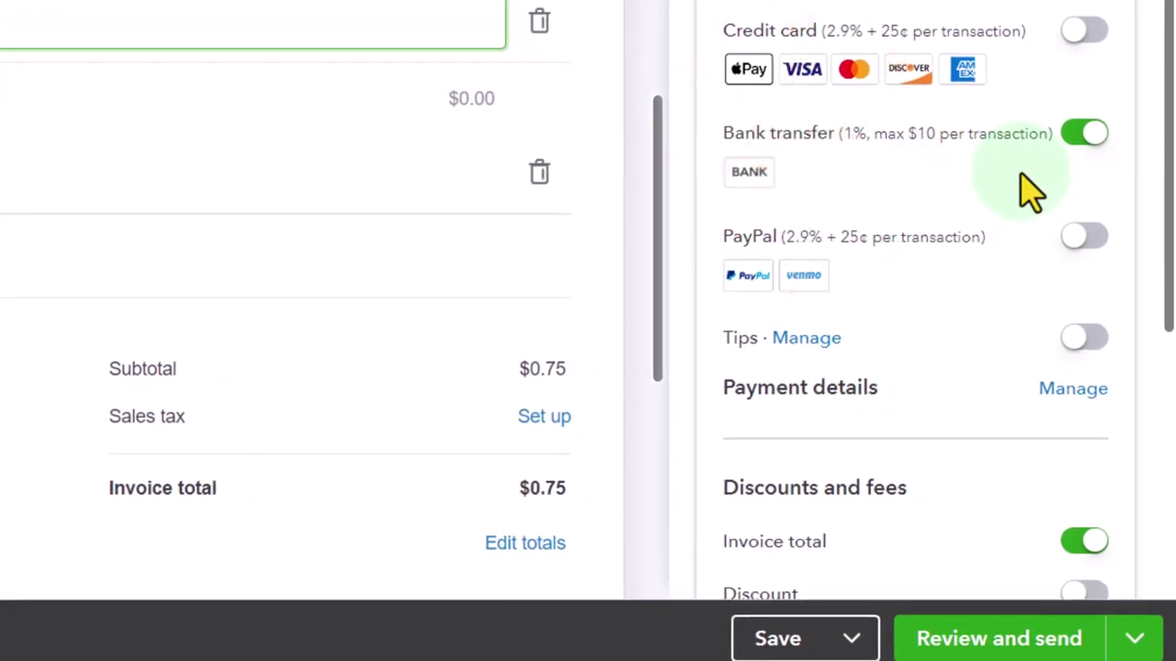
pyautogui.click(1084, 236)
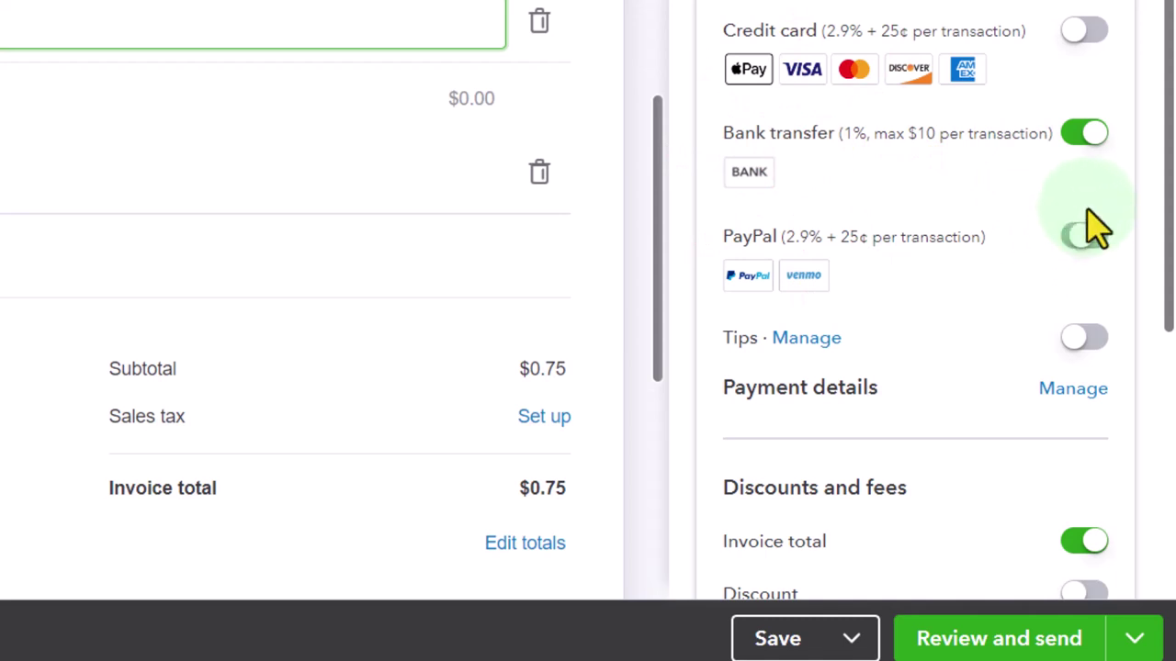
pyautogui.click(1093, 41)
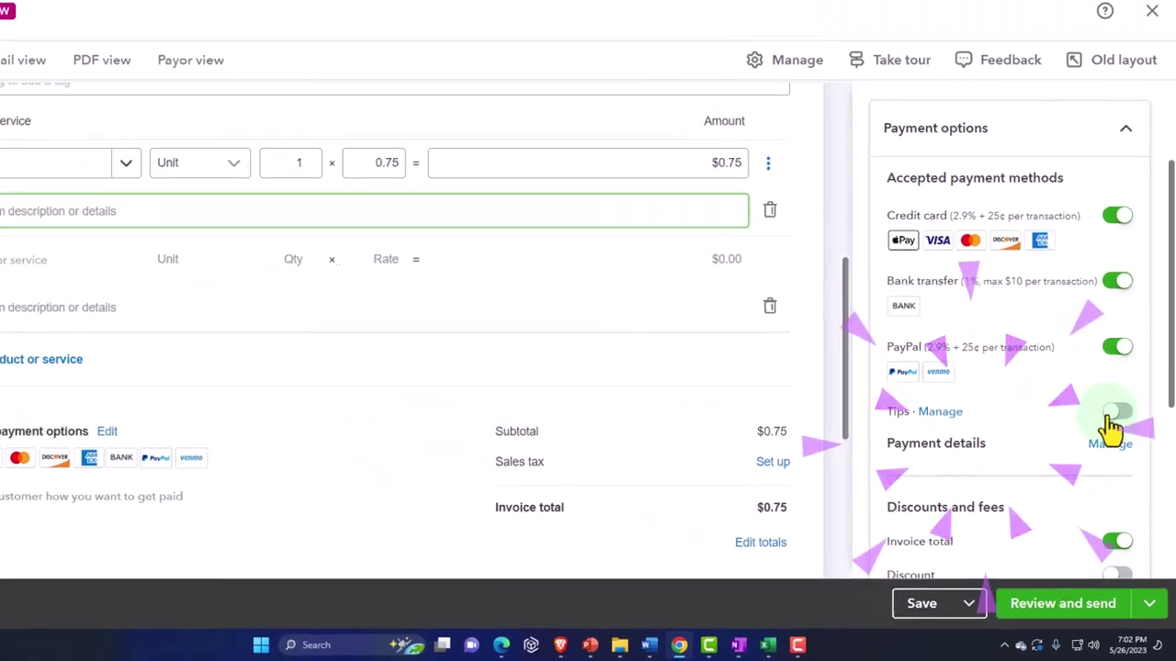
# Enable tips on the invoice and save the tips settings with "Only you (tips count as income)" and tips on future invoices off.
pyautogui.click(1111, 427)
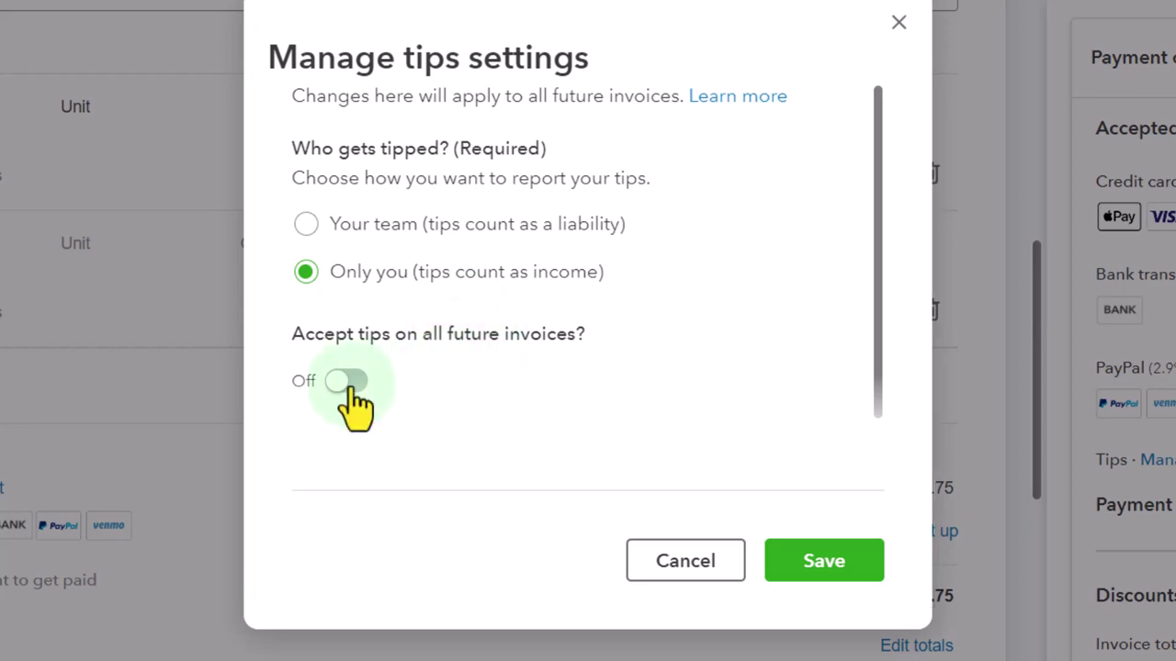
pyautogui.click(831, 568)
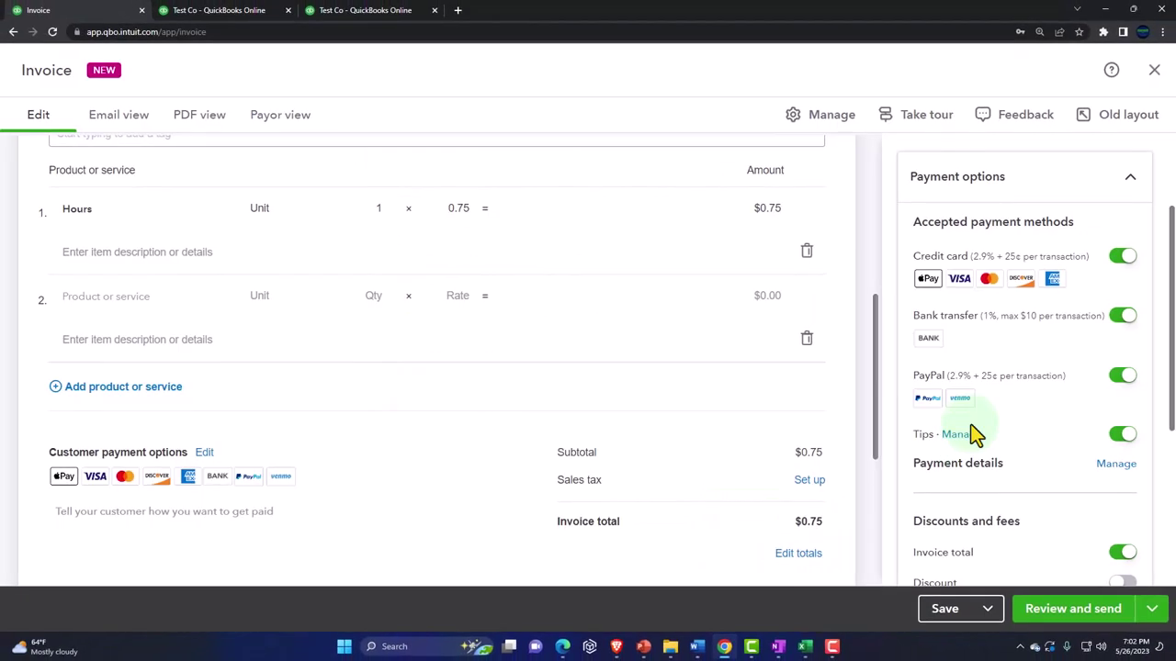
pyautogui.scroll(-2, 973, 433)
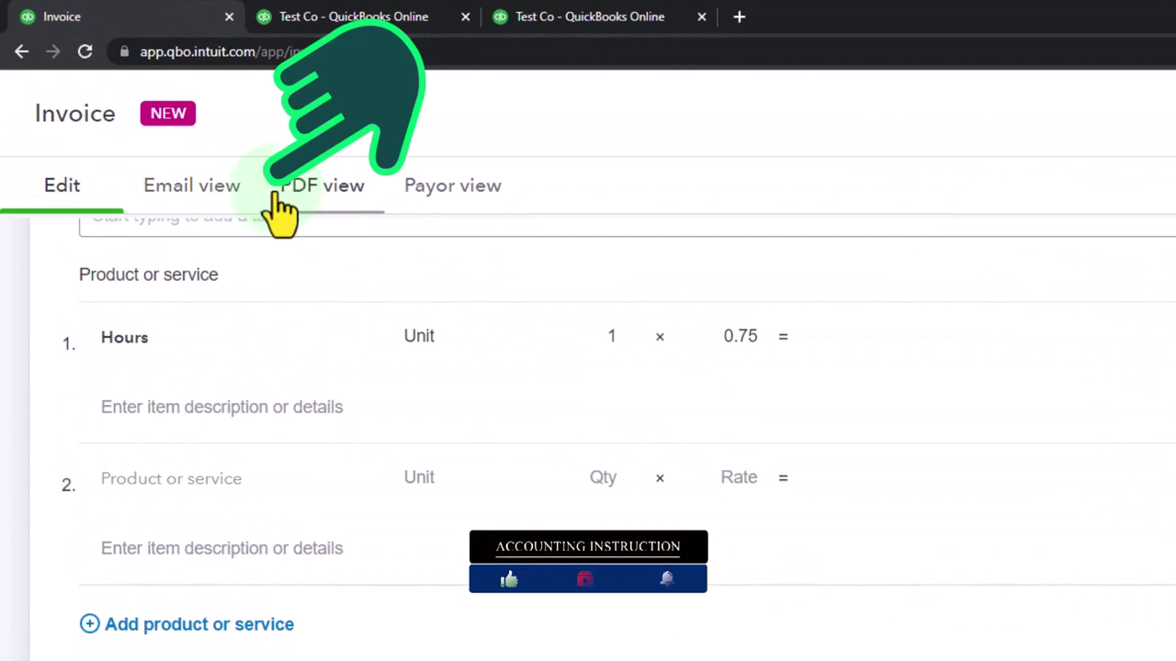
# Preview the invoice as the customer's email and as a PDF, examining the details and ways to pay.
pyautogui.click(239, 207)
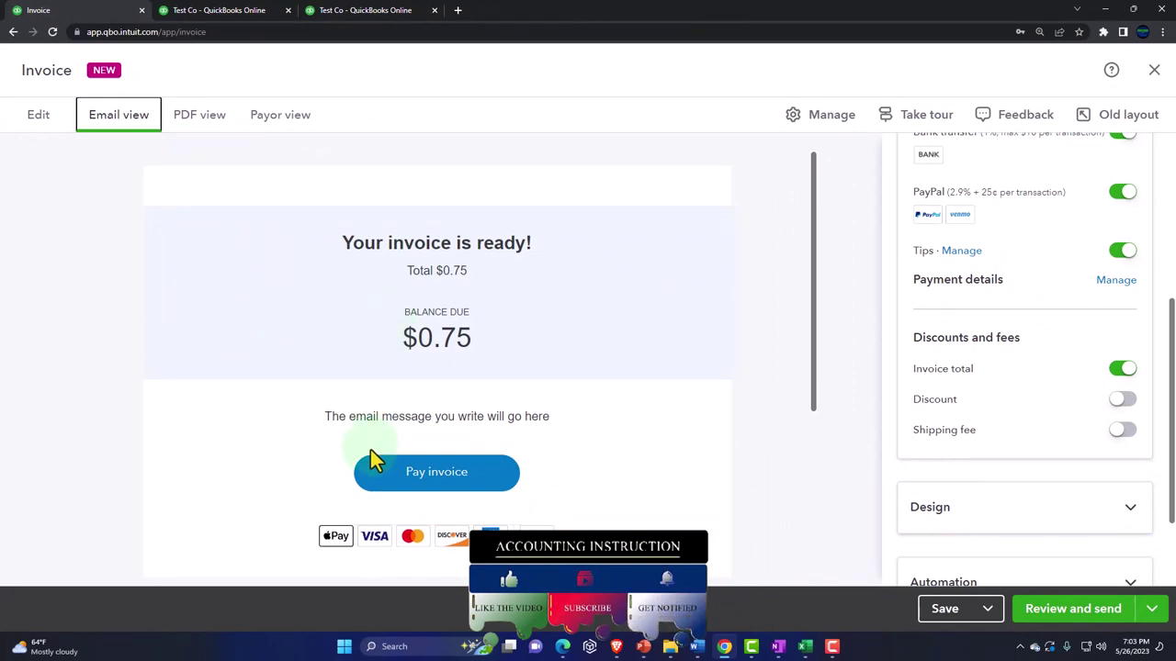
pyautogui.scroll(-2, 384, 449)
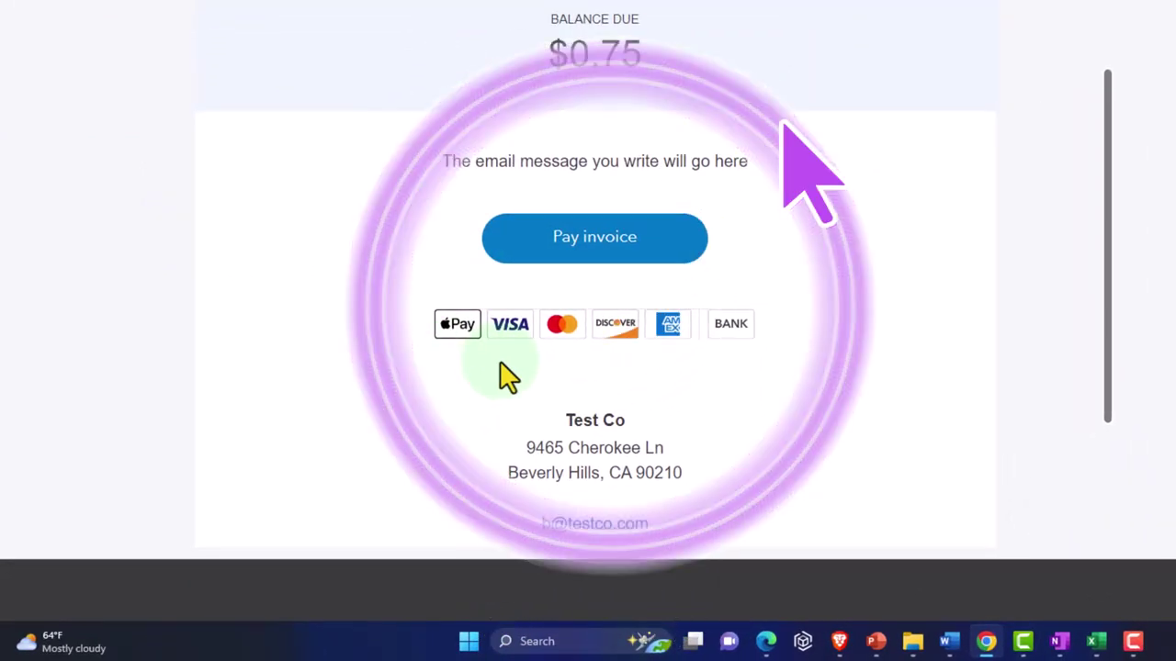
pyautogui.click(197, 118)
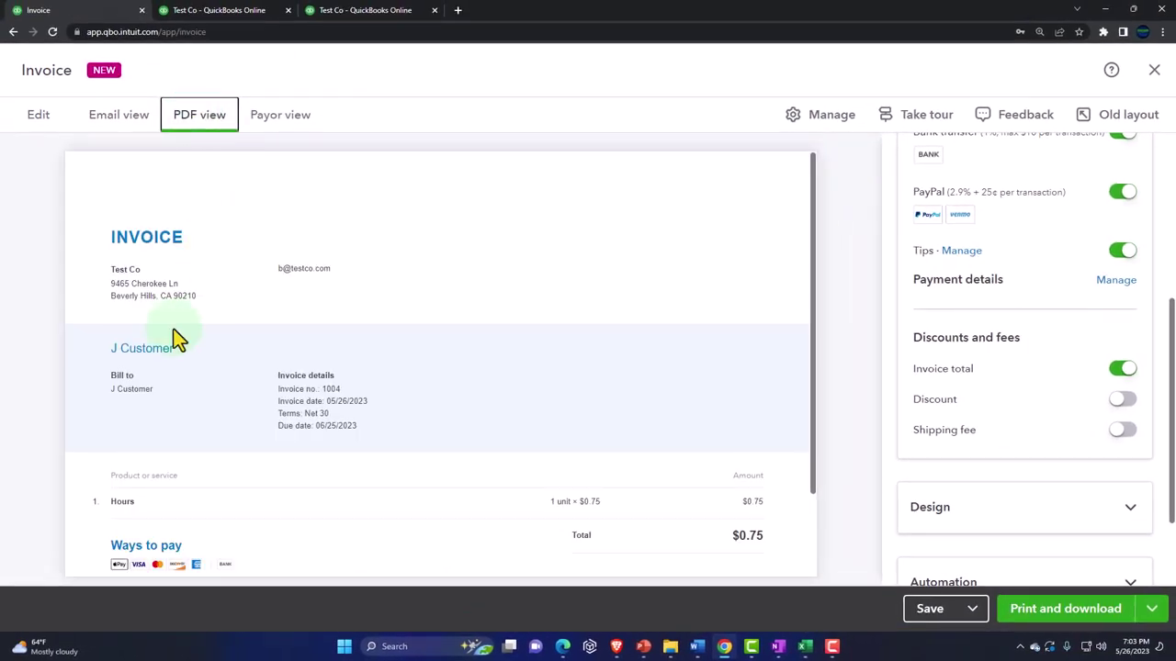
pyautogui.scroll(-2, 177, 340)
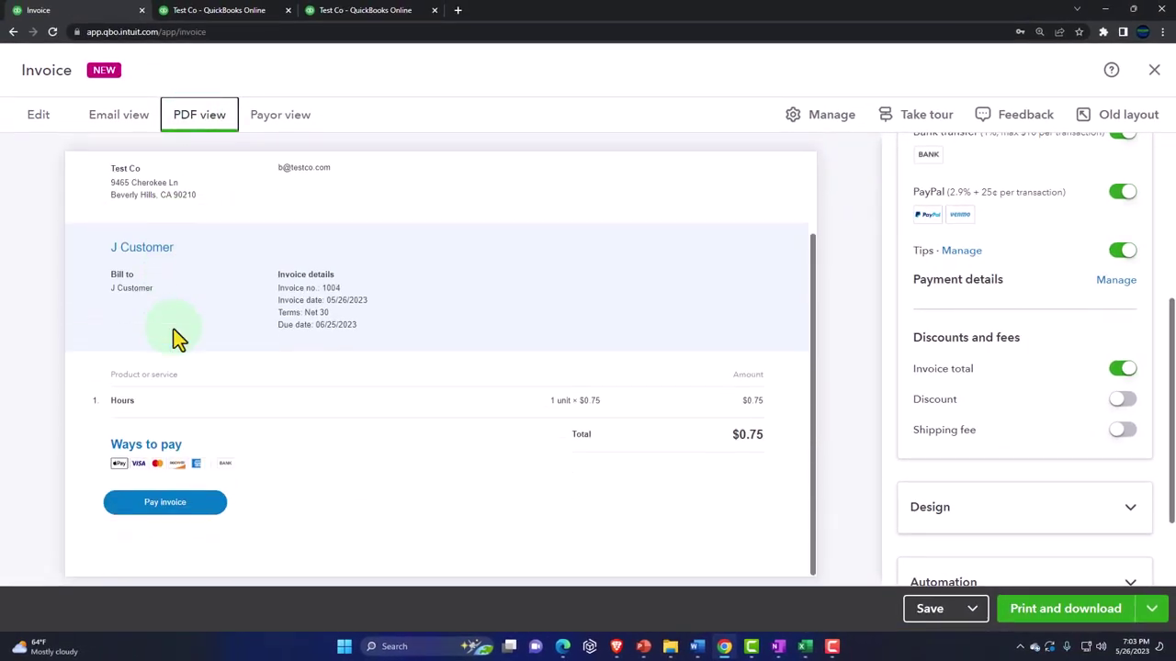
pyautogui.scroll(2, 178, 340)
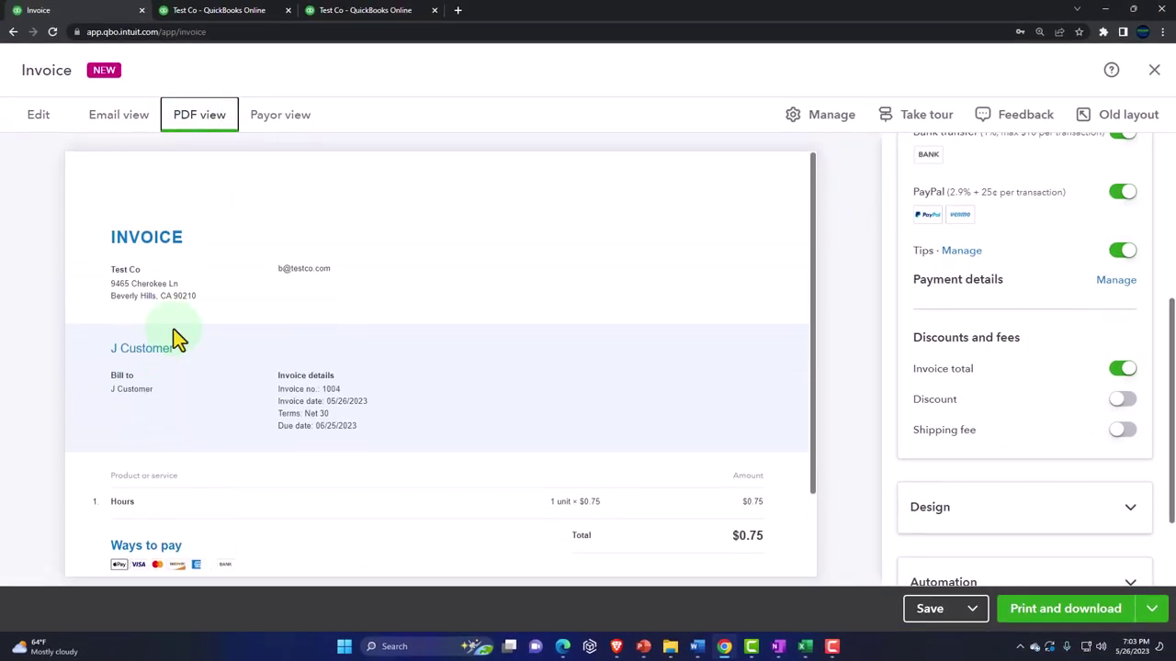
pyautogui.scroll(-2, 67, 358)
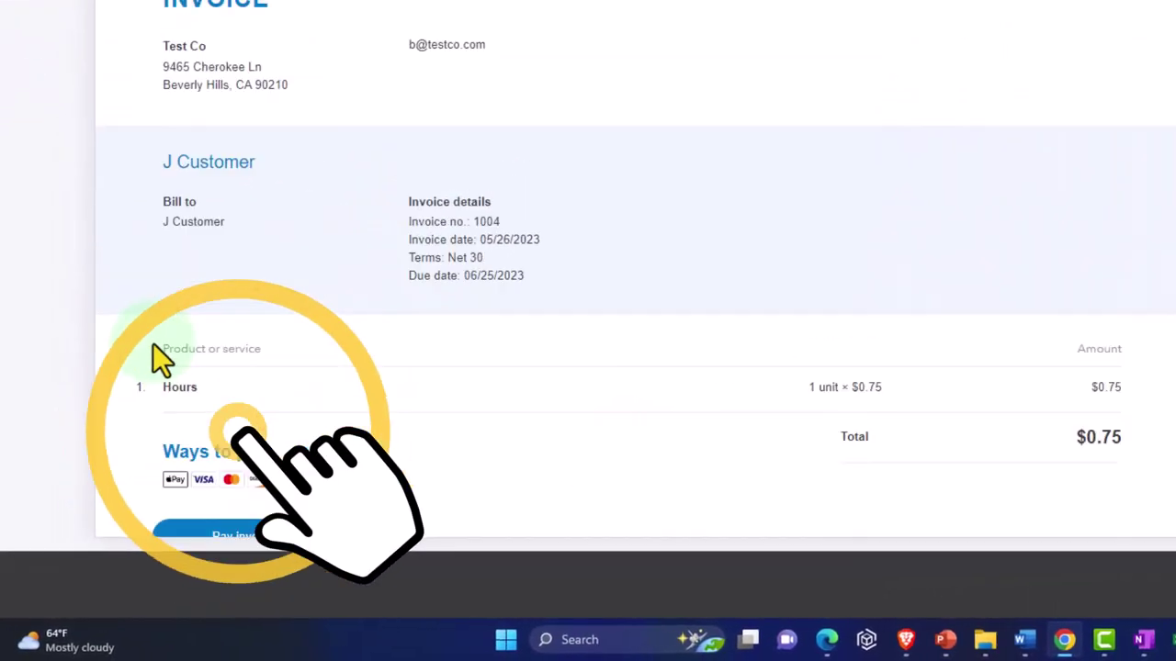
# Preview the payor's payment page with its payment methods, and return to the email preview.
pyautogui.click(235, 535)
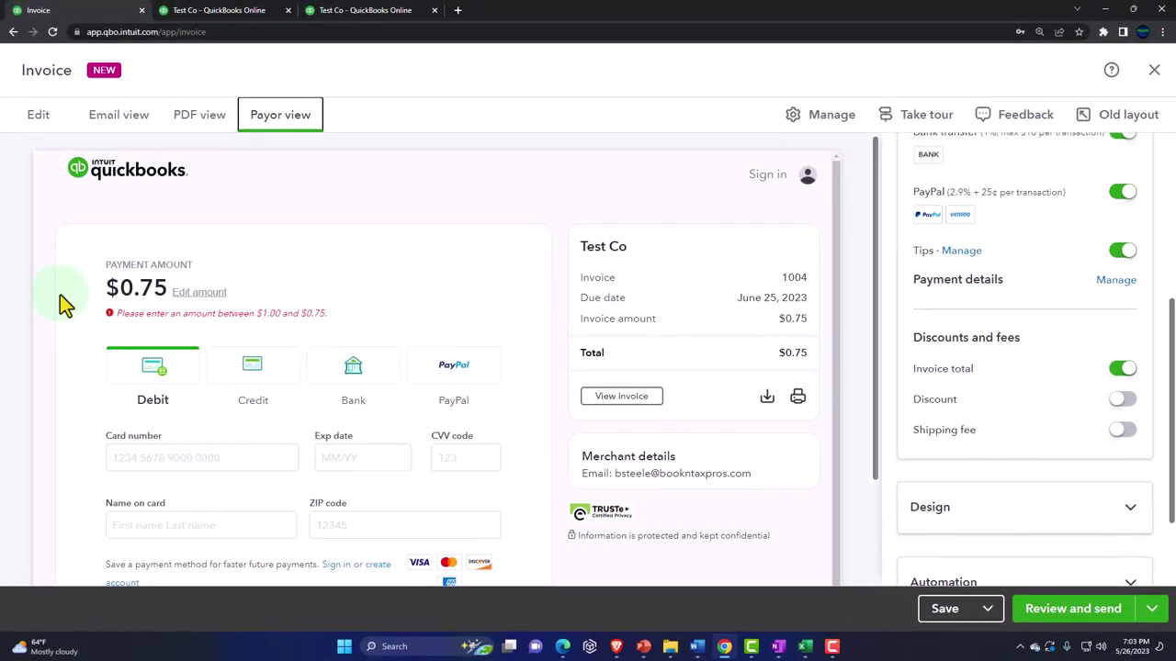
pyautogui.scroll(-1, 63, 303)
pyautogui.scroll(-1, 63, 303)
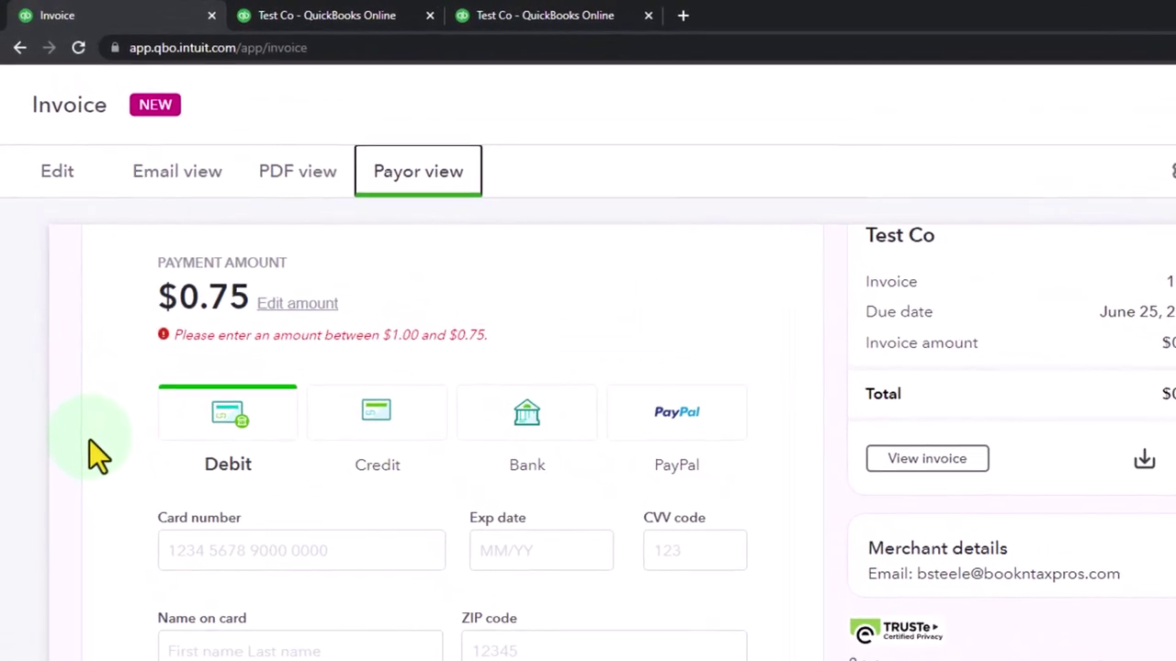
pyautogui.click(195, 183)
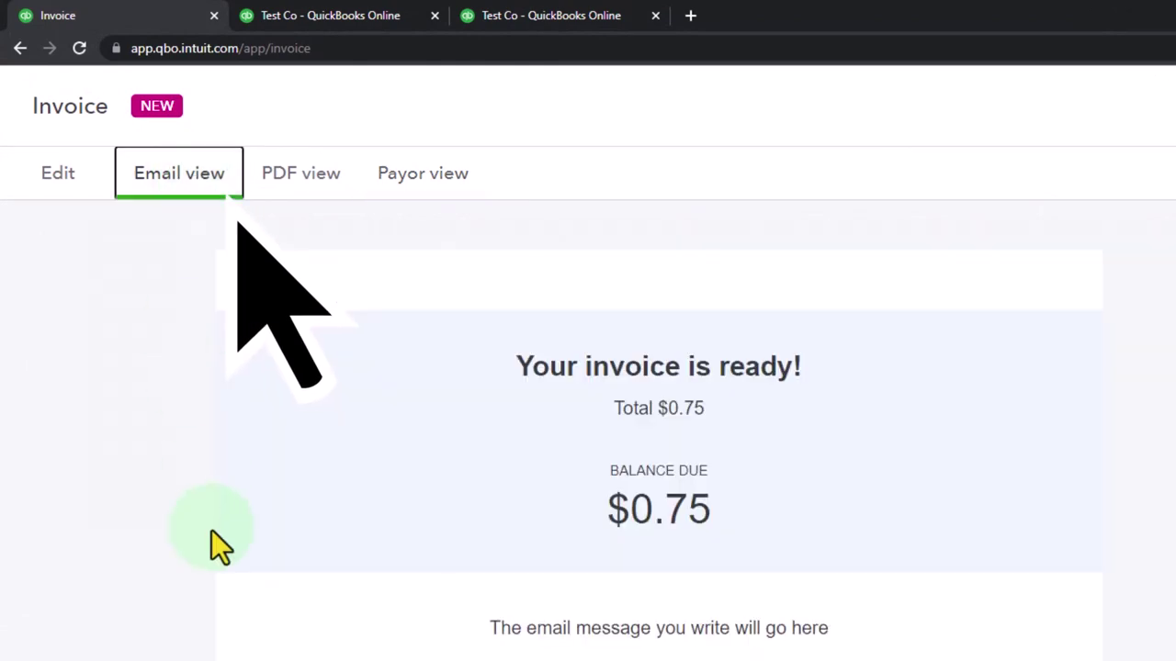
pyautogui.scroll(-1, 211, 531)
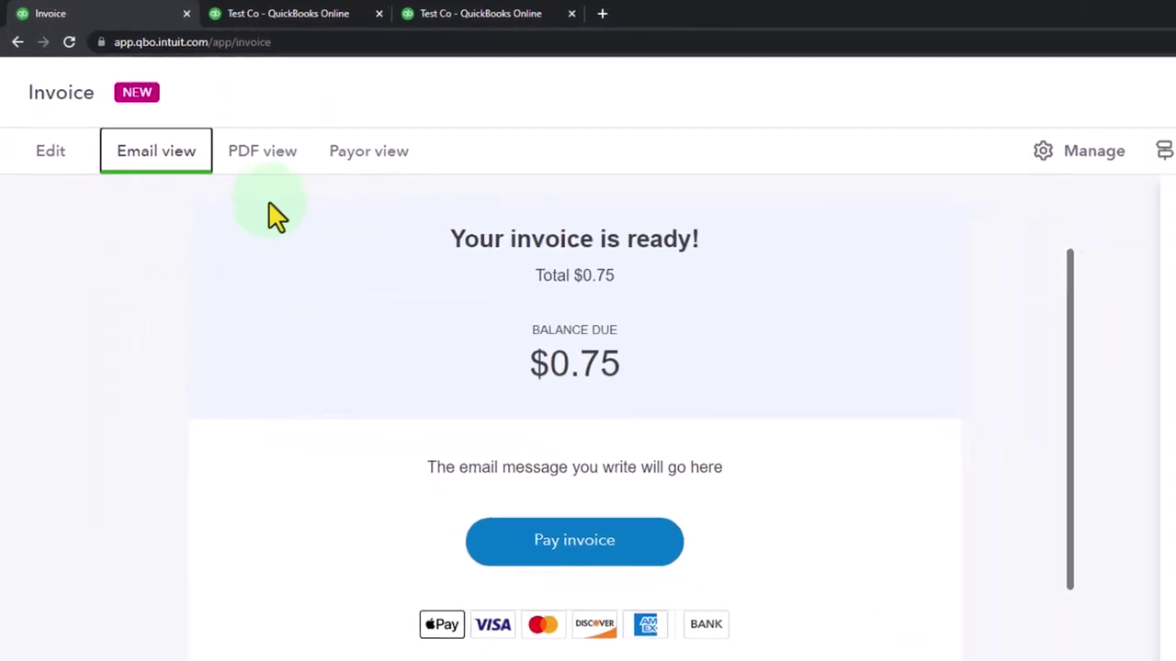
# Compare the invoice's PDF and email previews, and examine the payor's payment page with its payment methods.
pyautogui.click(255, 164)
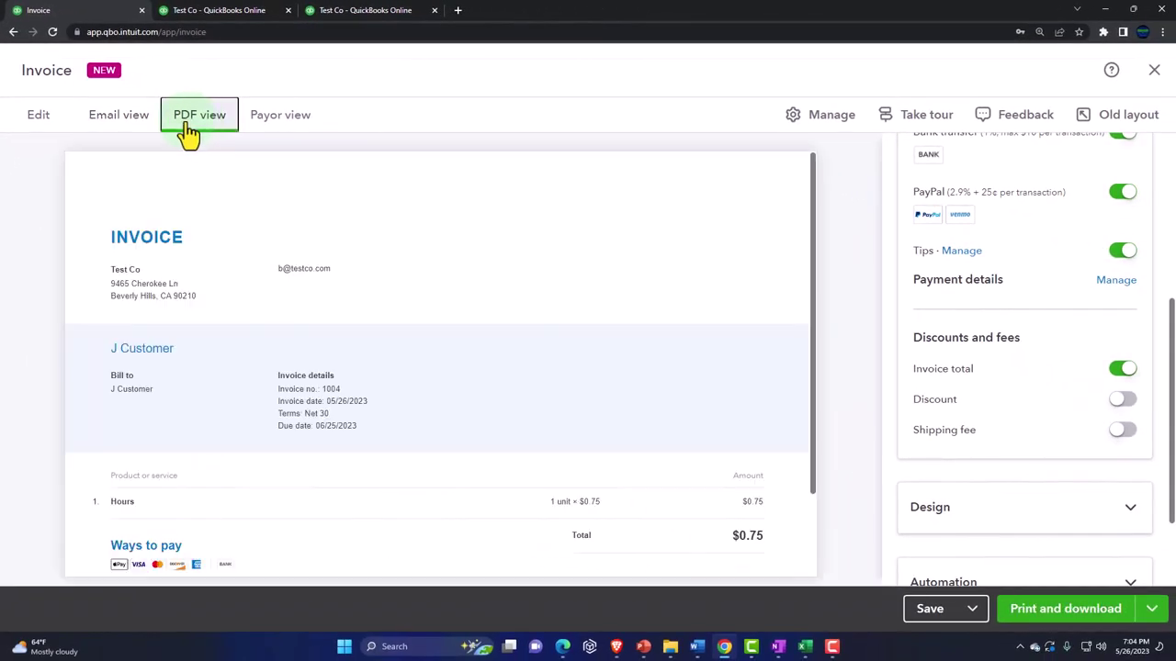
pyautogui.click(116, 123)
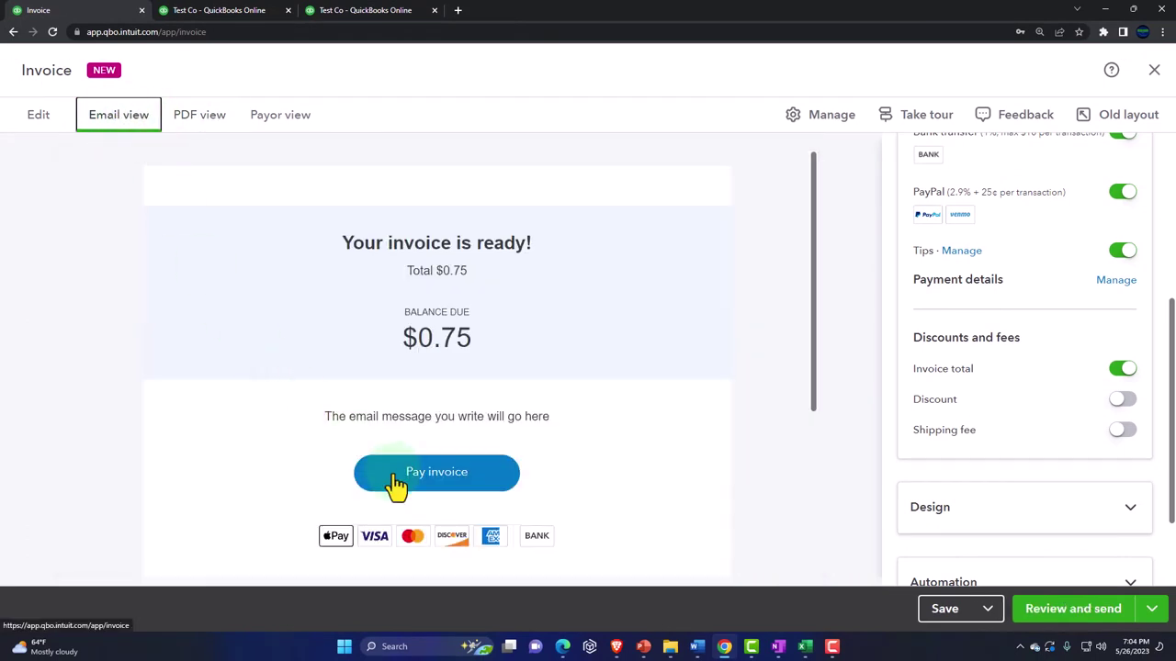
pyautogui.click(292, 118)
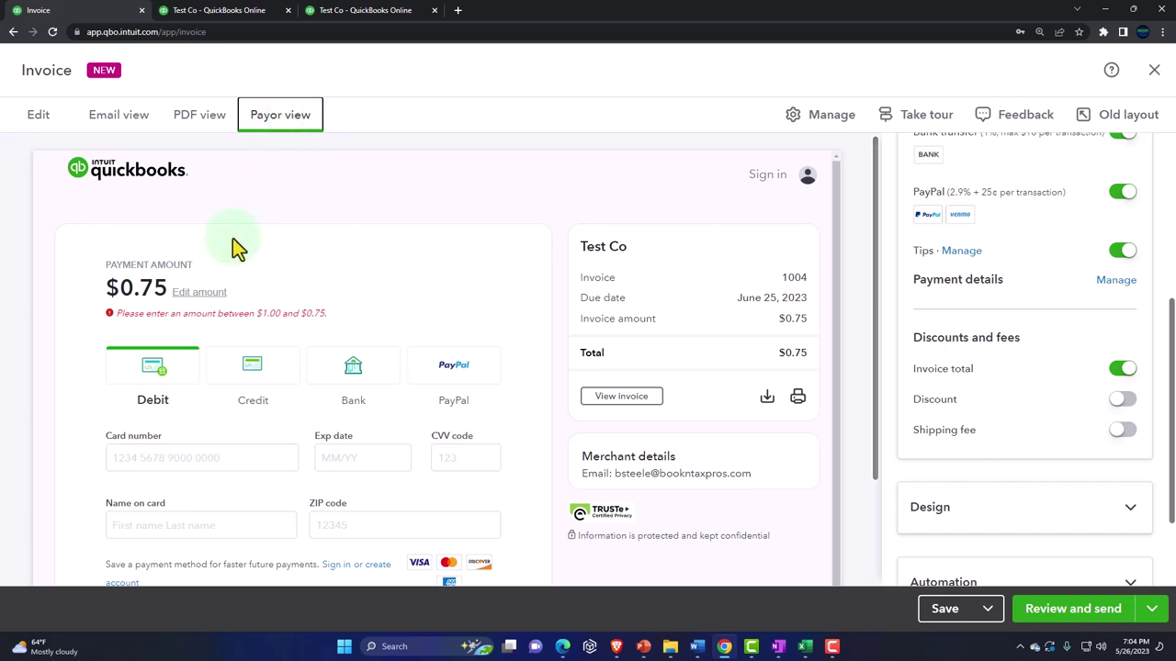
pyautogui.scroll(-1, 56, 362)
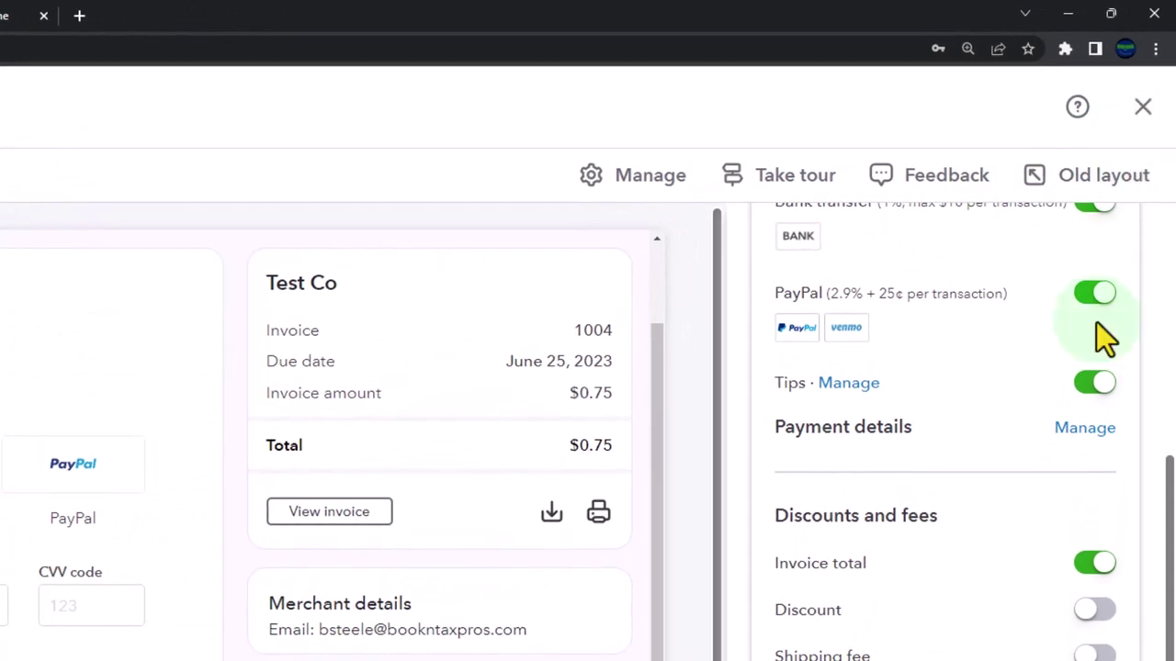
# Turn off the invoice's bank transfer, PayPal and credit card payment methods, and turn all three back on.
pyautogui.scroll(2, 1096, 330)
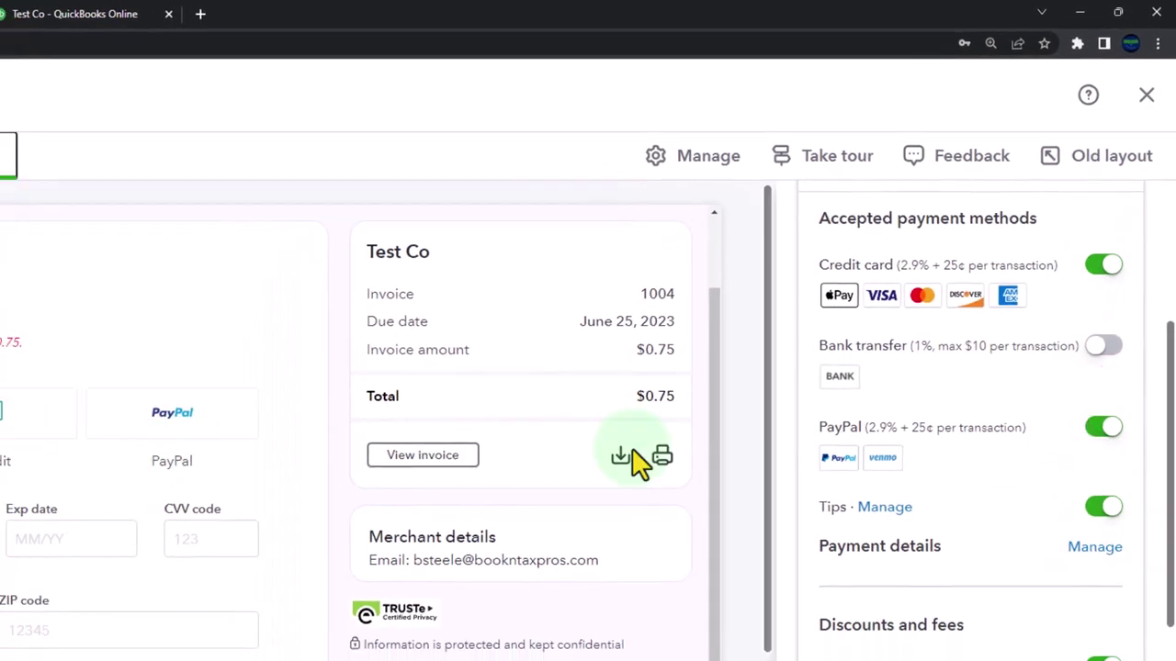
pyautogui.click(1105, 421)
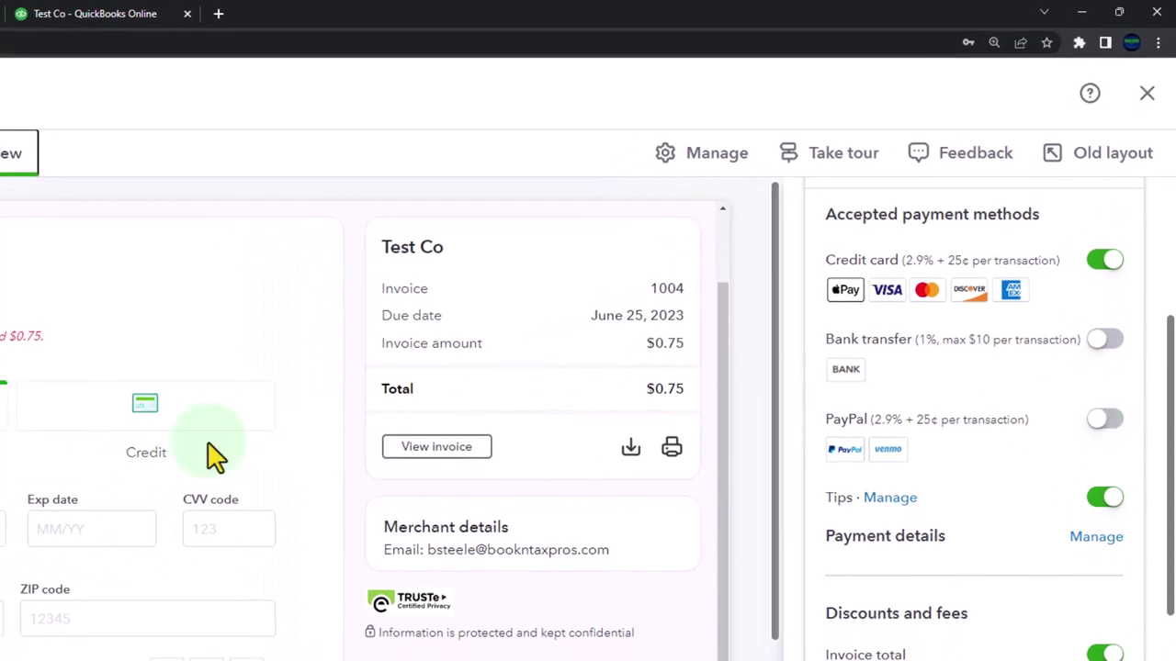
pyautogui.click(1102, 267)
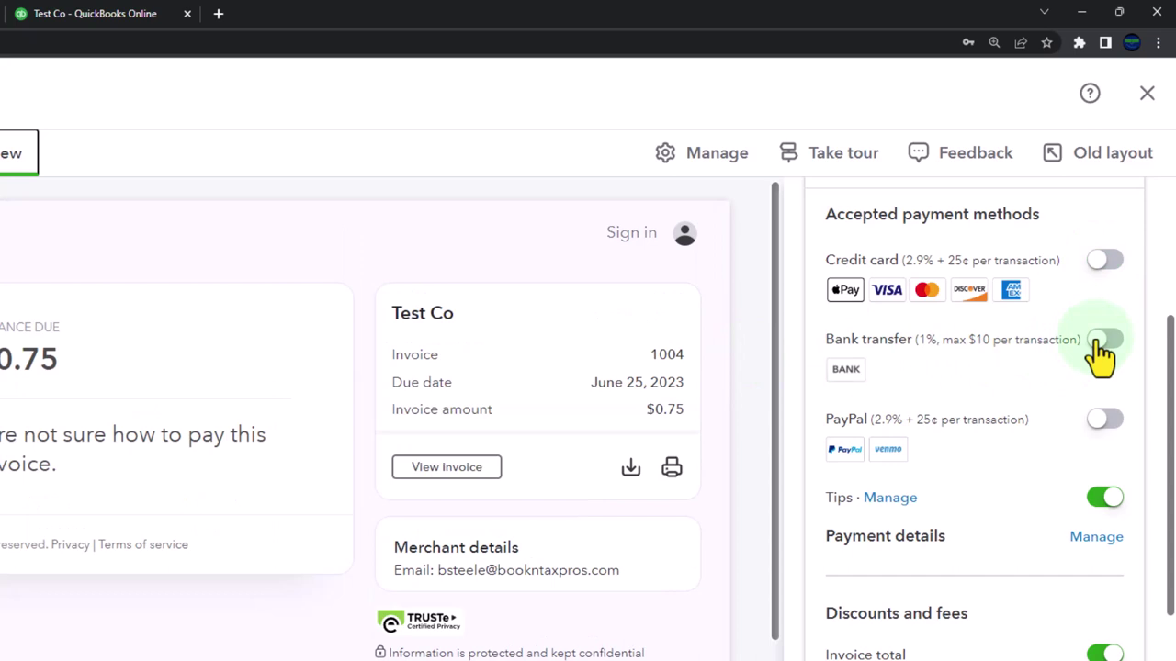
pyautogui.click(1102, 341)
pyautogui.click(1105, 261)
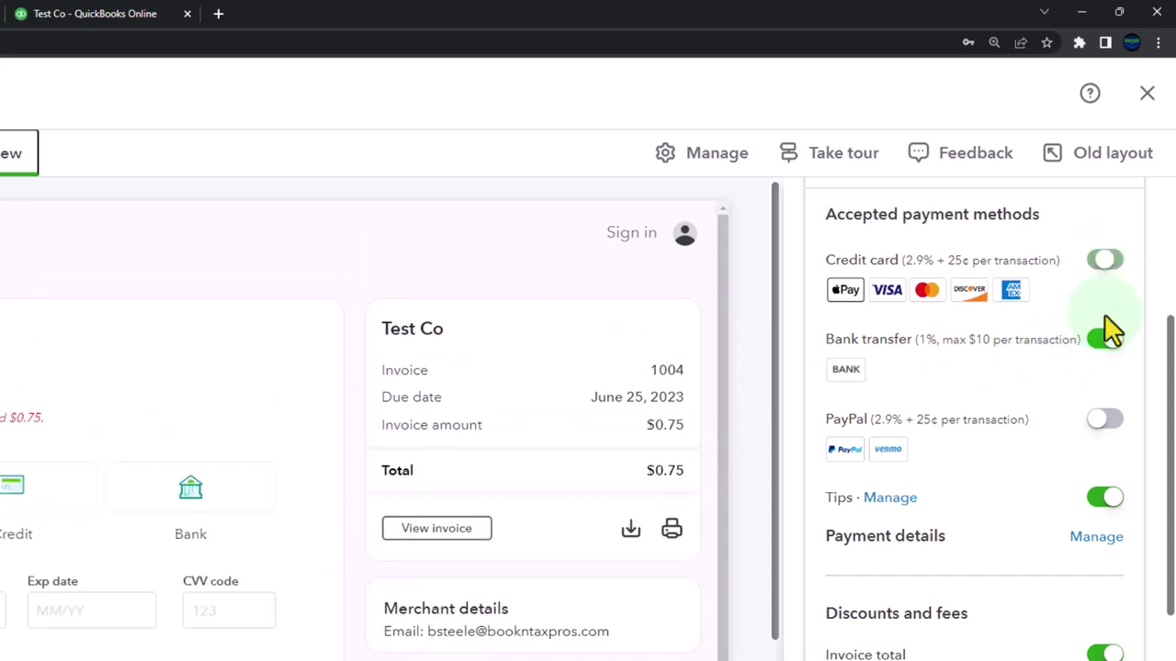
pyautogui.click(1105, 419)
# Turn tips off and back on for the invoice, checking the tips section of the payor's payment page.
pyautogui.scroll(-1, 1108, 459)
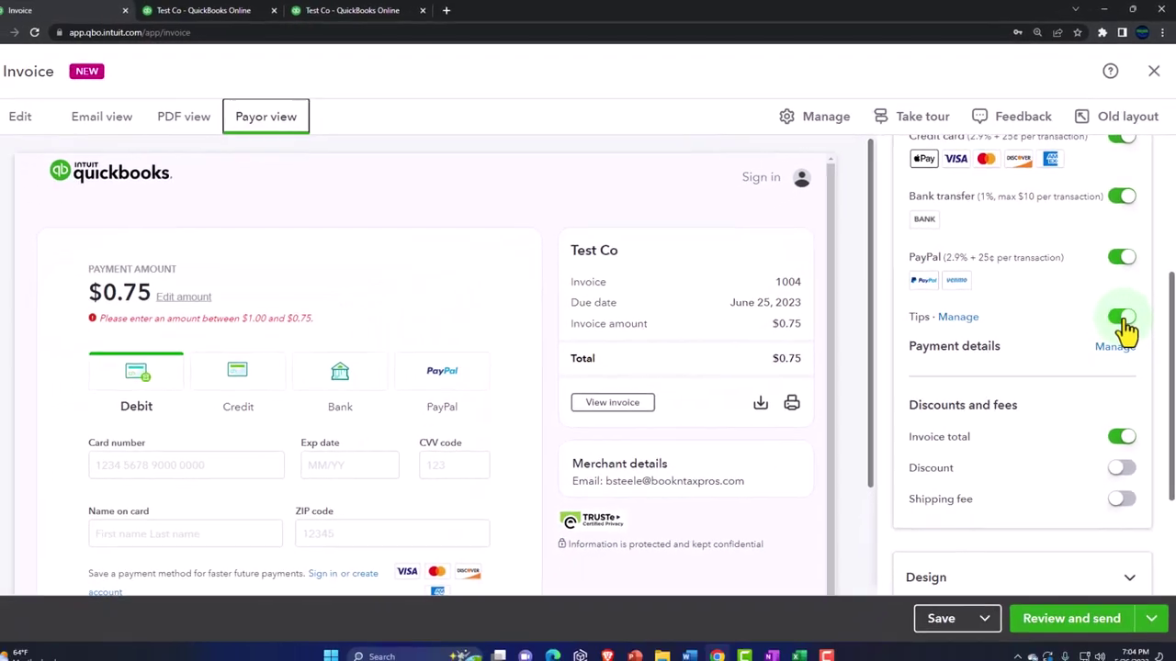
pyautogui.scroll(-1, 666, 321)
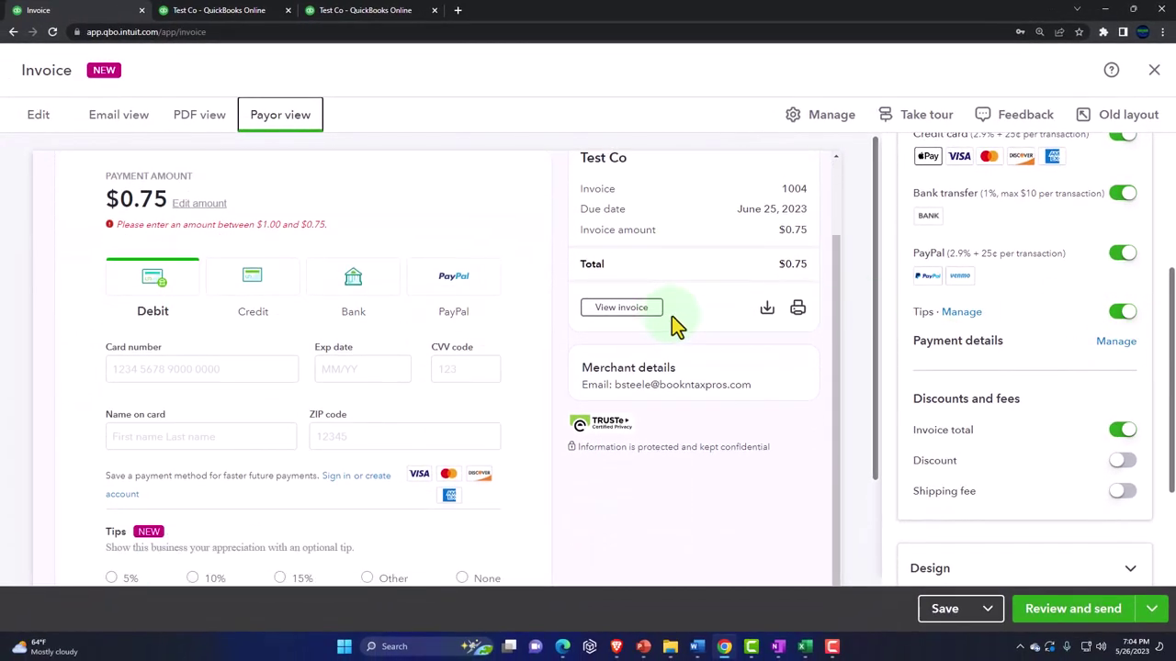
pyautogui.scroll(-2, 672, 316)
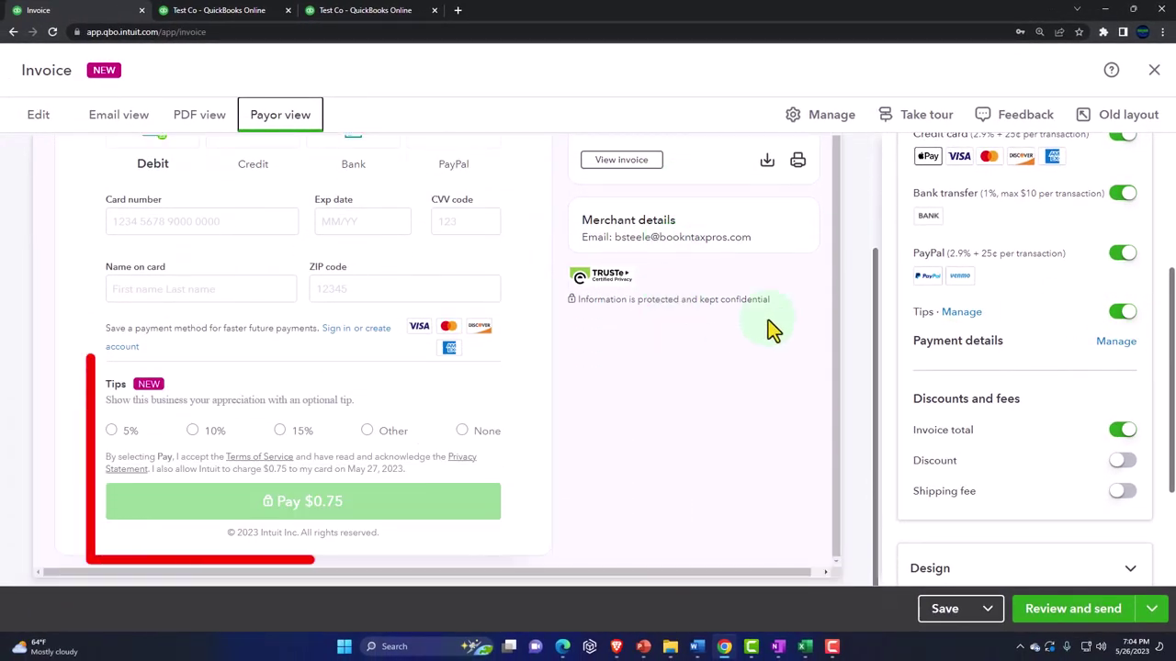
pyautogui.click(1124, 311)
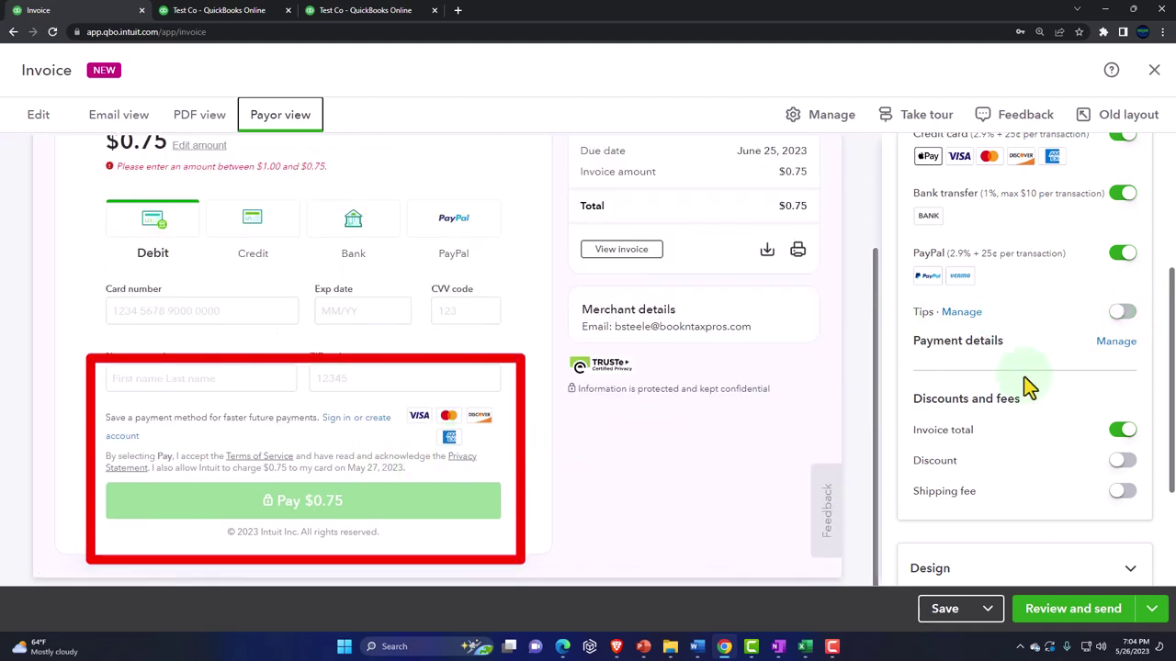
pyautogui.click(1123, 313)
pyautogui.scroll(-1, 503, 521)
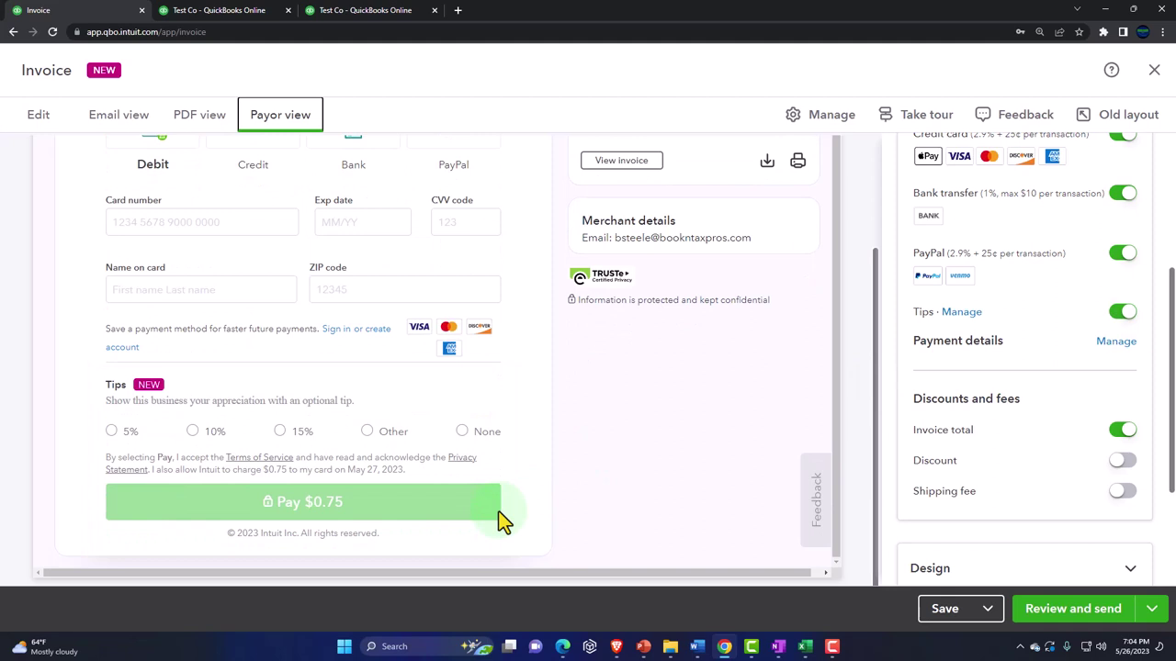
pyautogui.scroll(1, 520, 448)
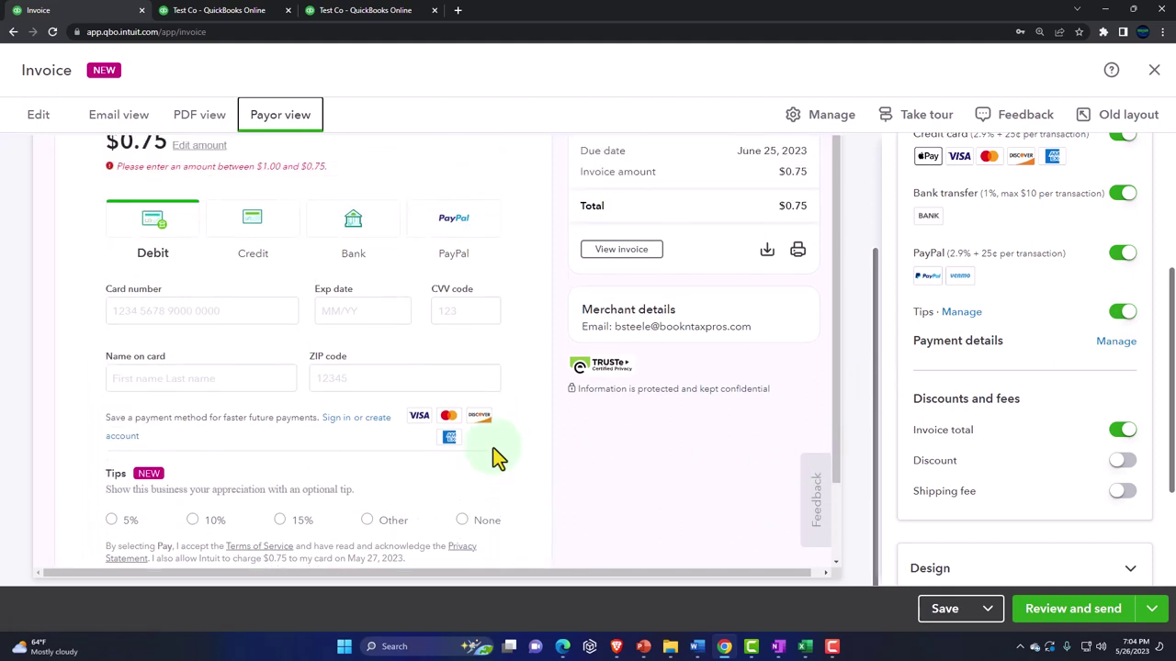
# Return to editing the invoice, review its email to the customer, and send the invoice.
pyautogui.click(53, 123)
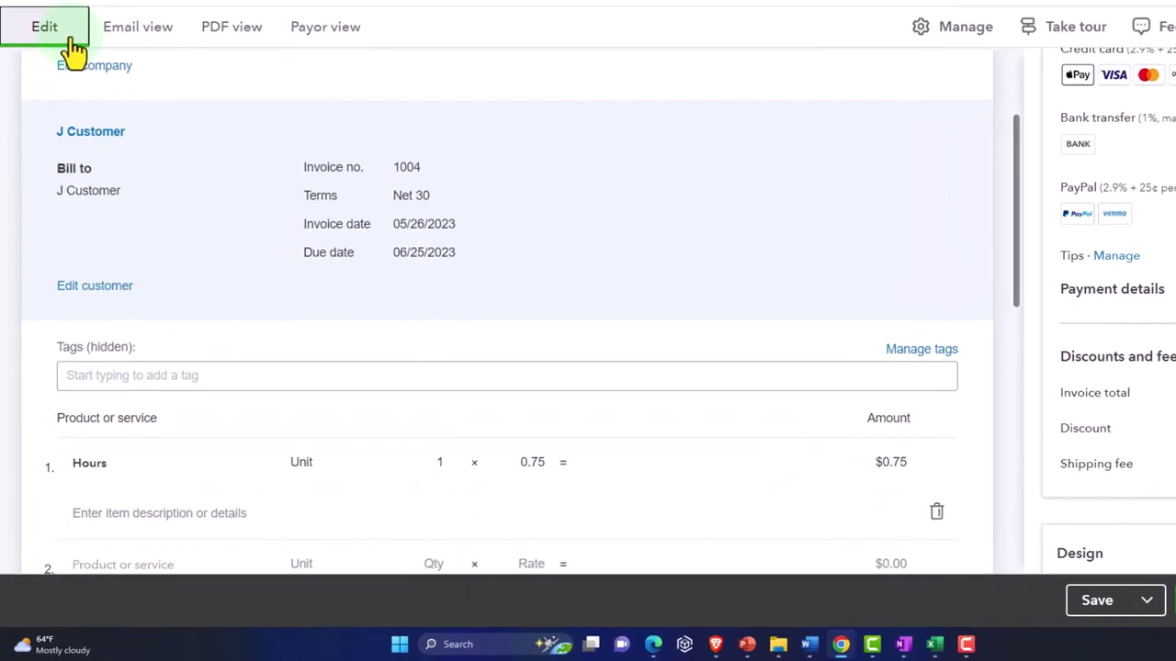
pyautogui.scroll(-2, 643, 367)
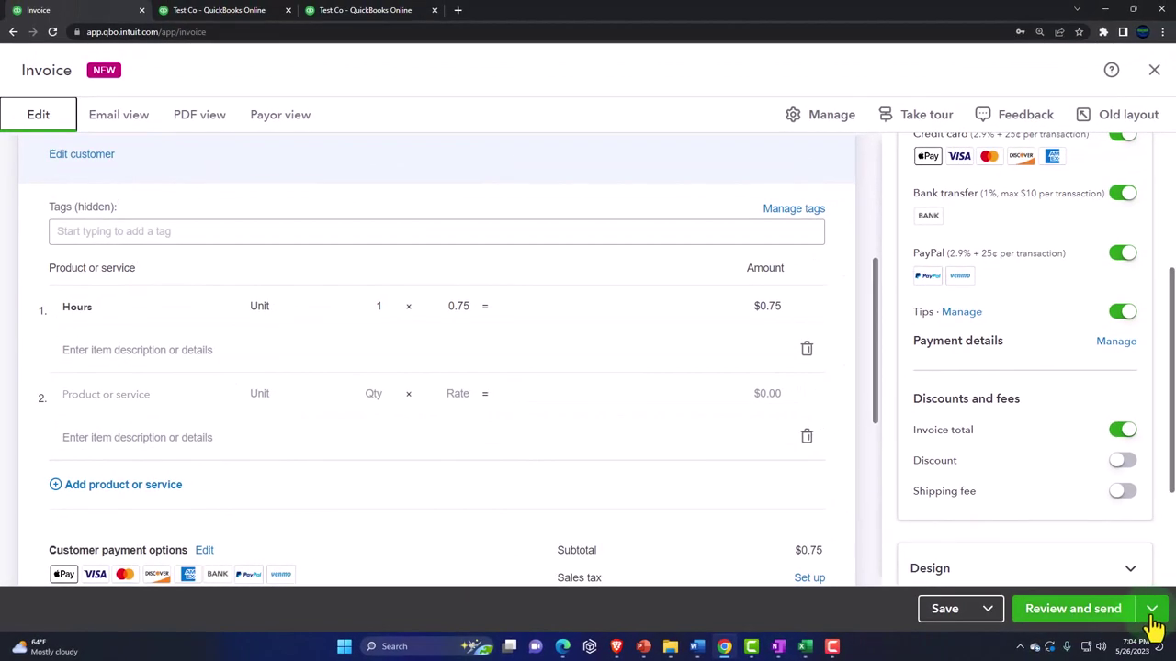
pyautogui.click(1154, 621)
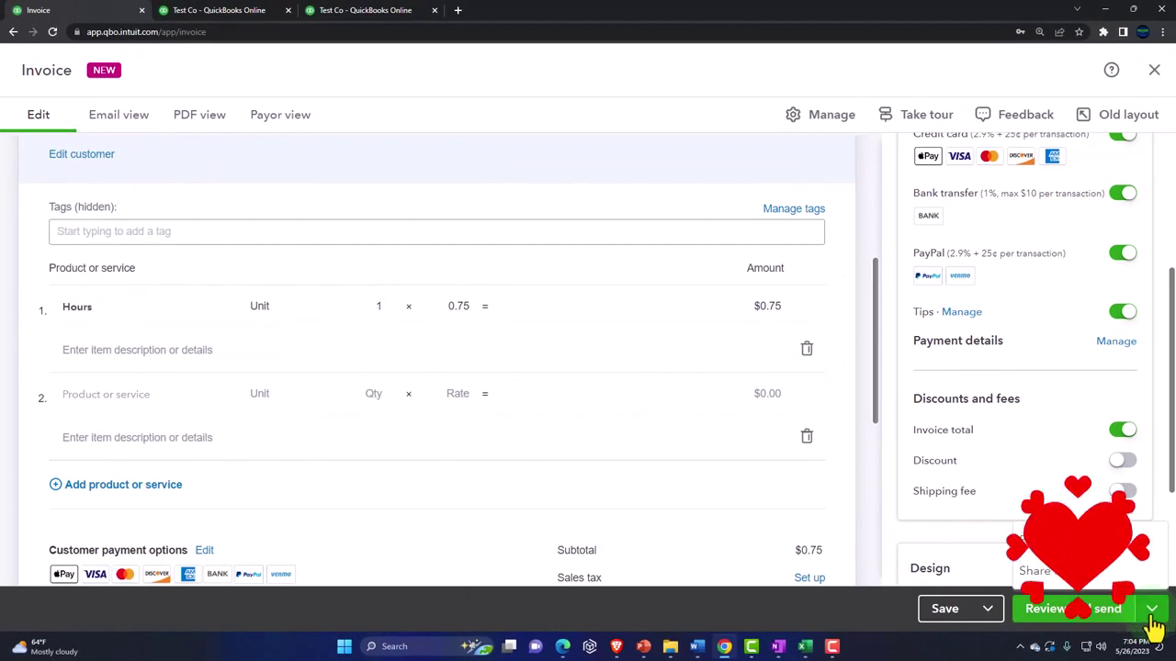
pyautogui.click(1154, 621)
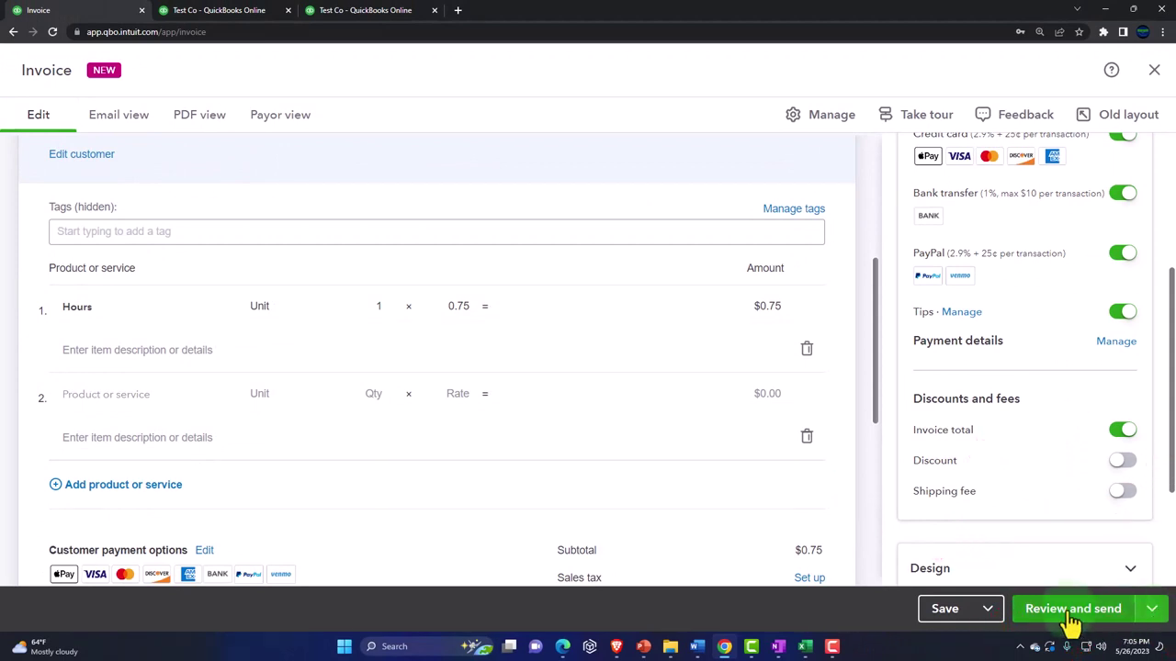
pyautogui.click(1042, 627)
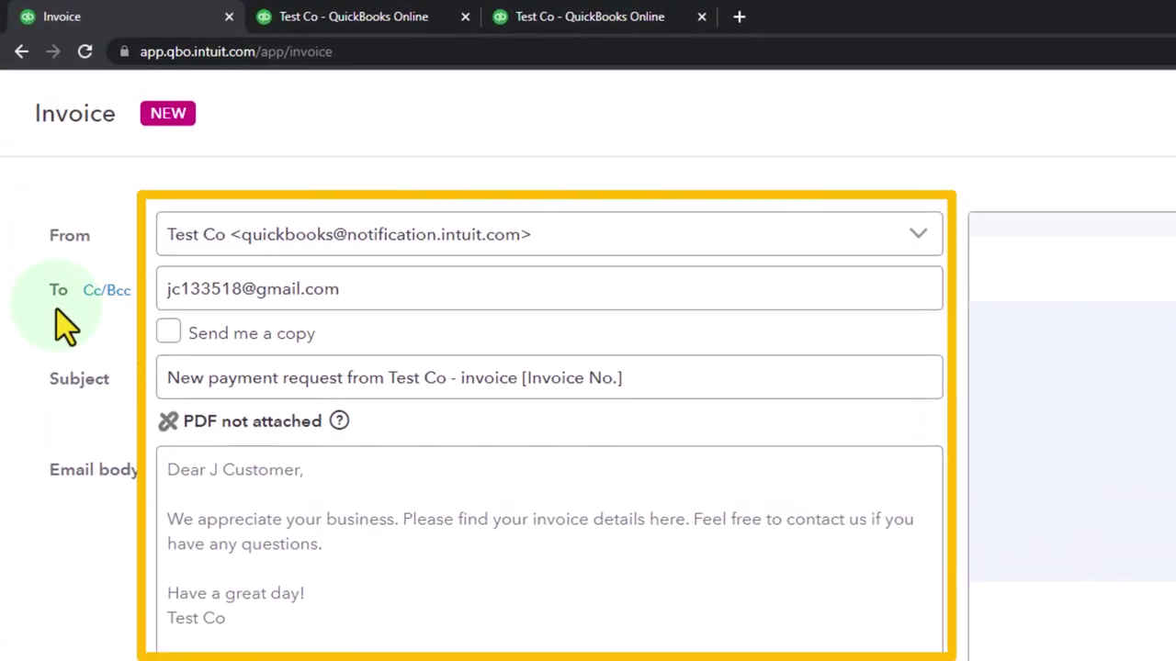
pyautogui.click(169, 336)
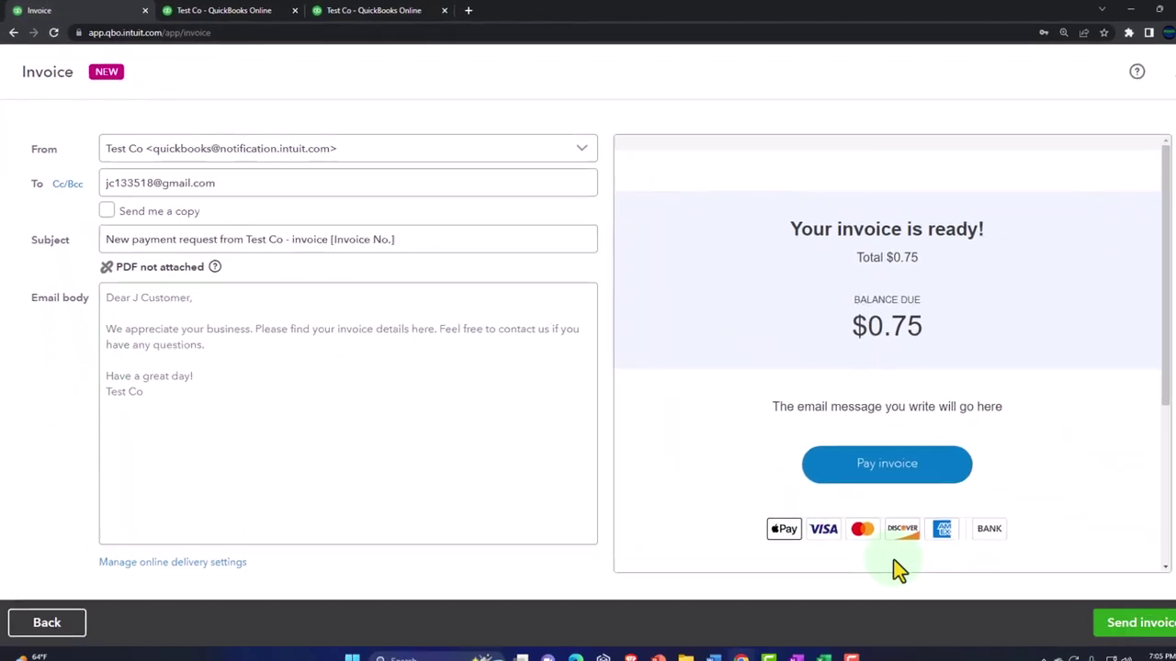
pyautogui.click(1136, 619)
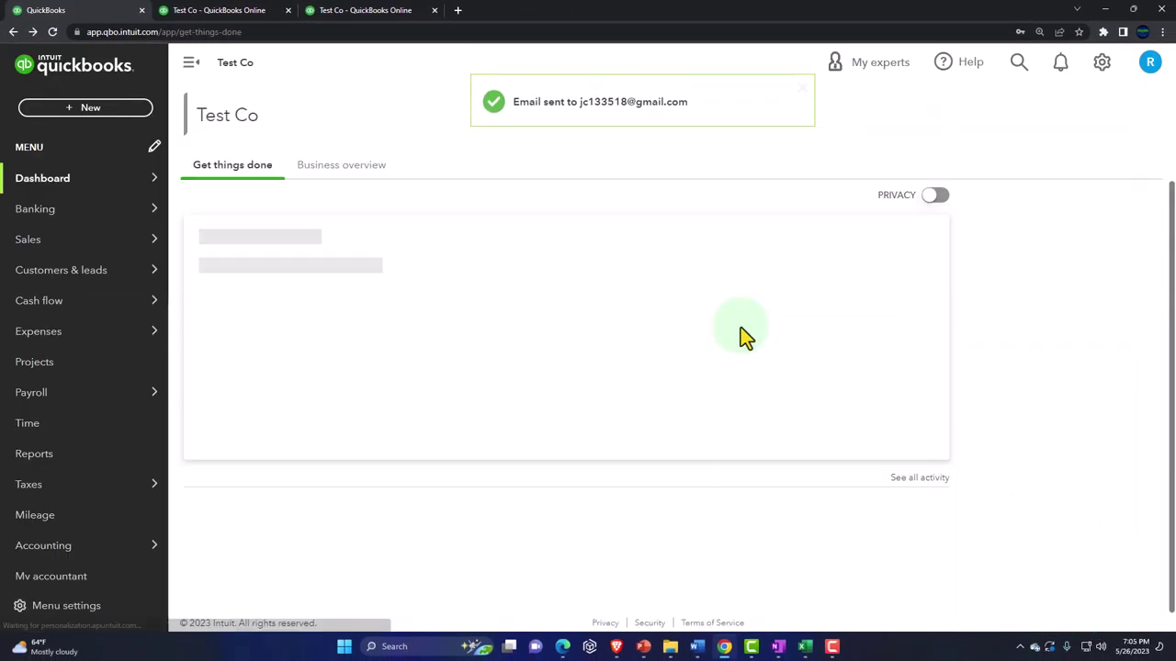
# Create another new invoice and assign it to J Customer.
pyautogui.click(90, 108)
pyautogui.click(64, 198)
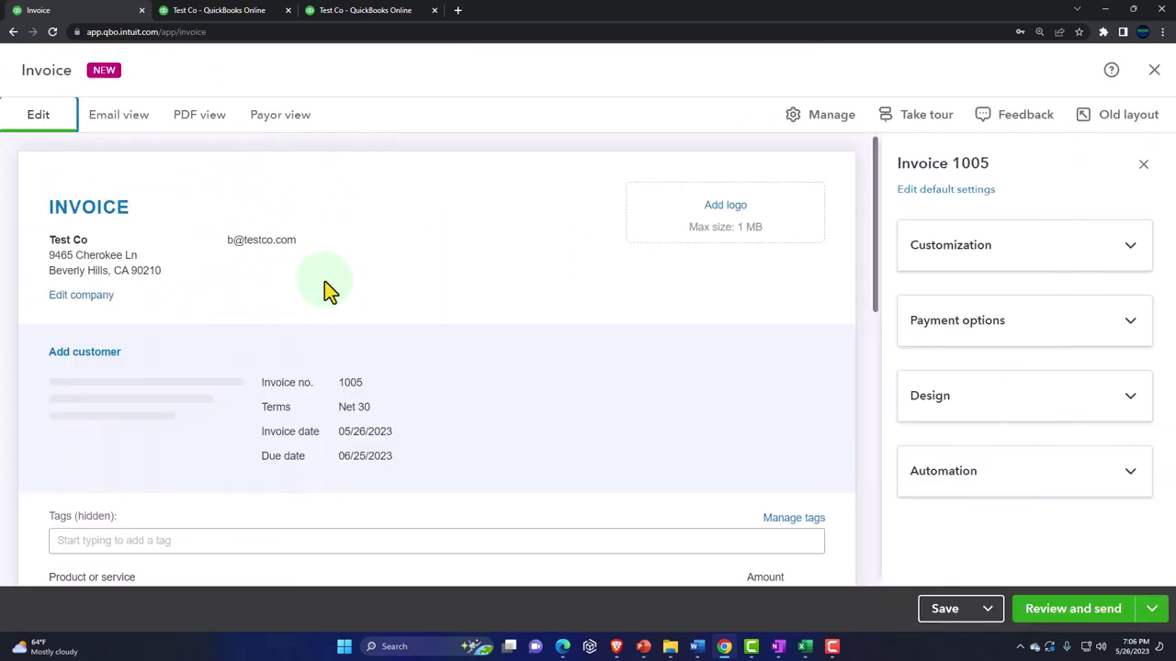
pyautogui.scroll(-2, 329, 288)
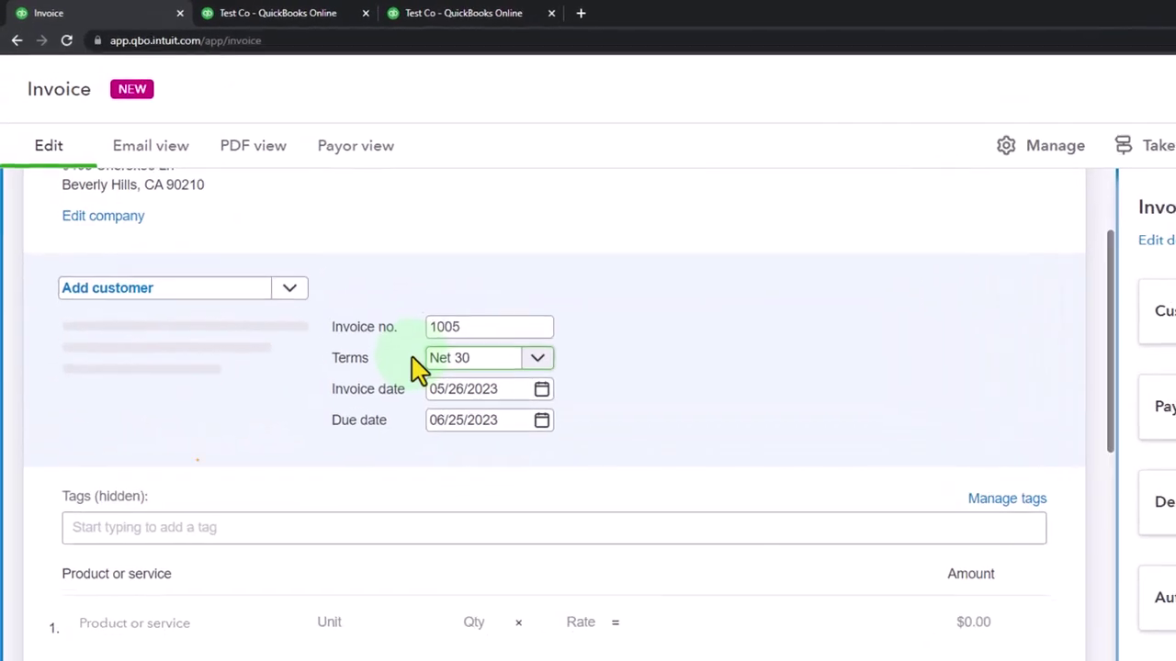
pyautogui.click(291, 289)
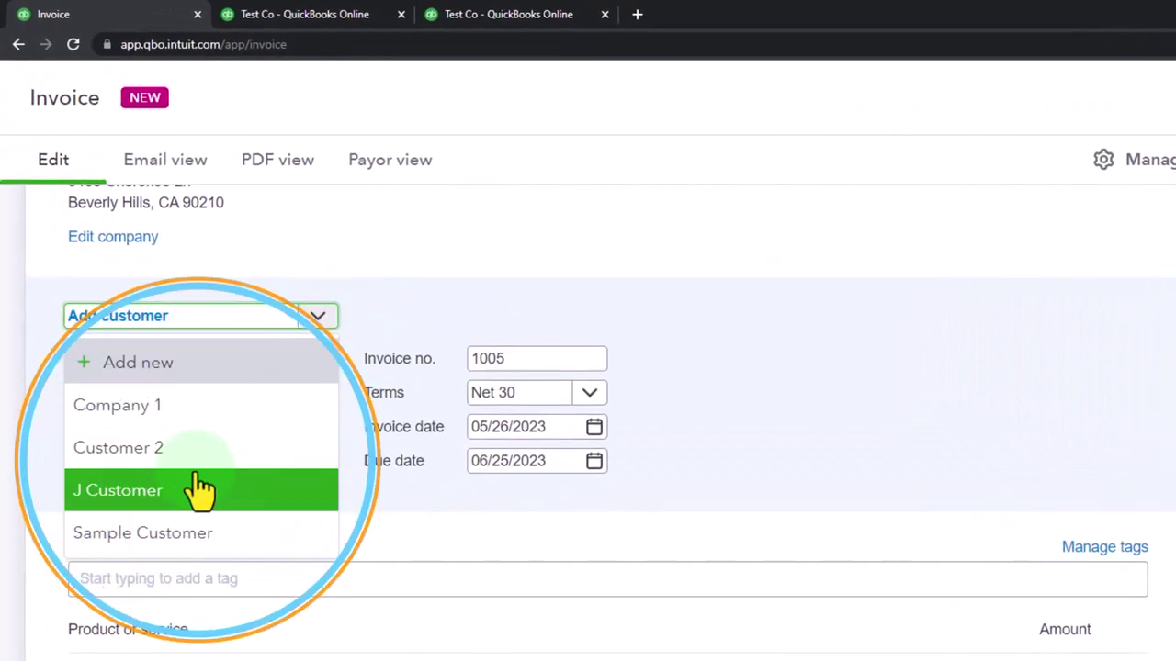
pyautogui.click(183, 446)
pyautogui.press('Tab')
pyautogui.press('Tab')
pyautogui.press('Tab')
pyautogui.press('Tab')
pyautogui.press('Tab')
# Add an Hours line item to the invoice with quantity 1 and a rate of 0.50.
pyautogui.scroll(-3, 229, 463)
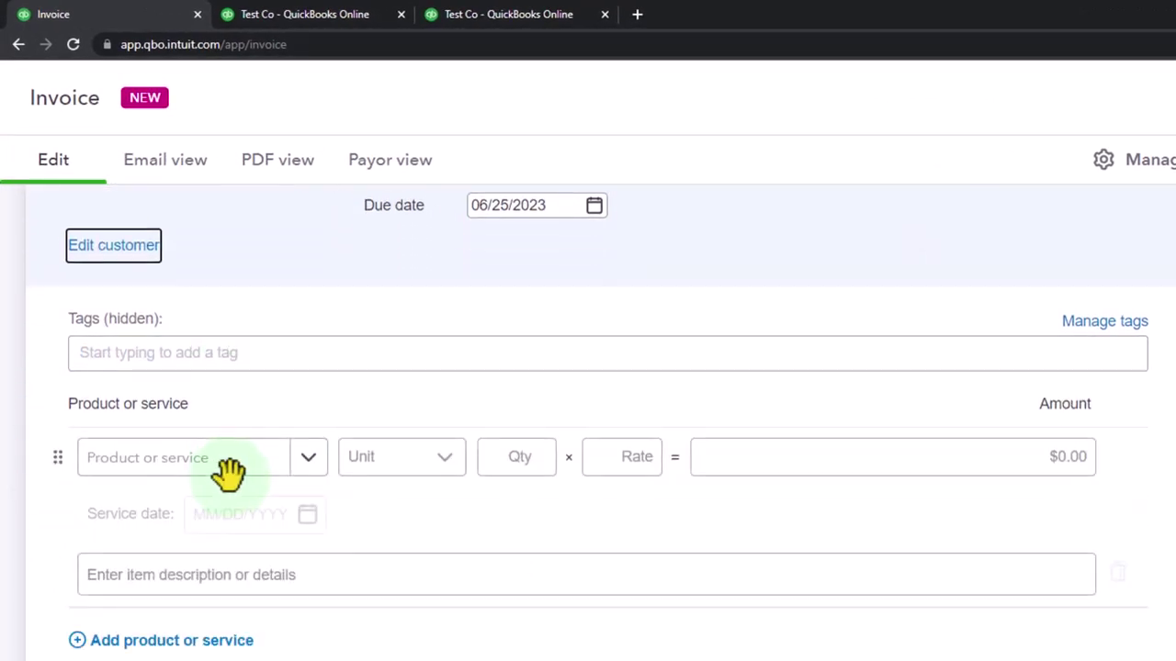
pyautogui.click(312, 464)
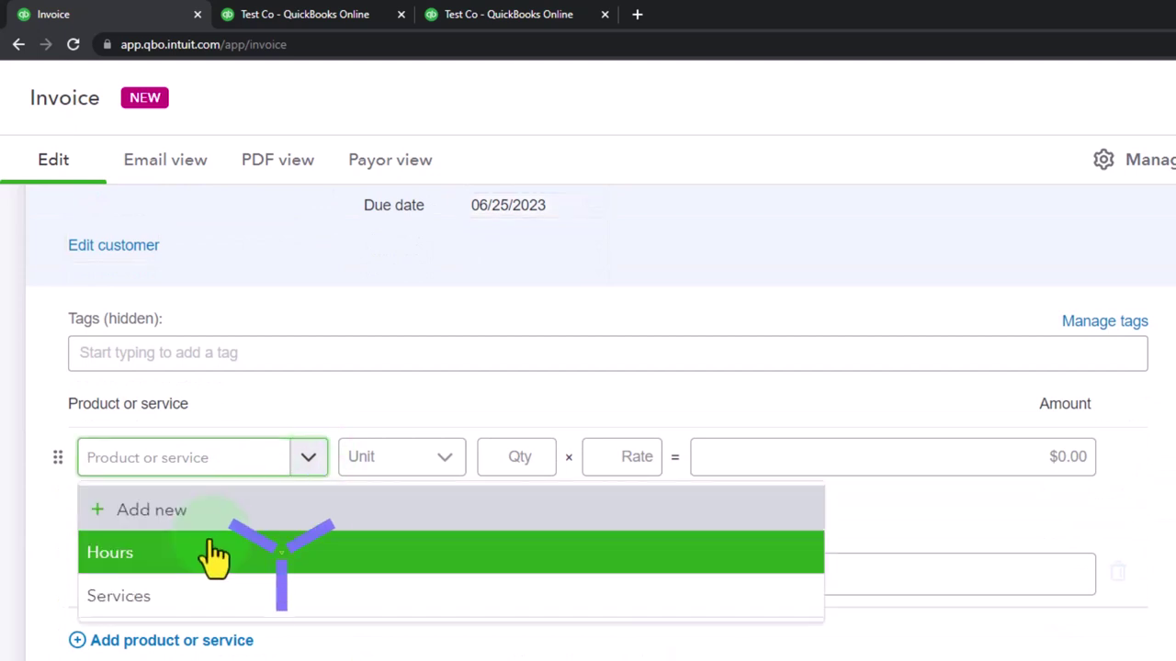
pyautogui.click(216, 555)
pyautogui.press('Tab')
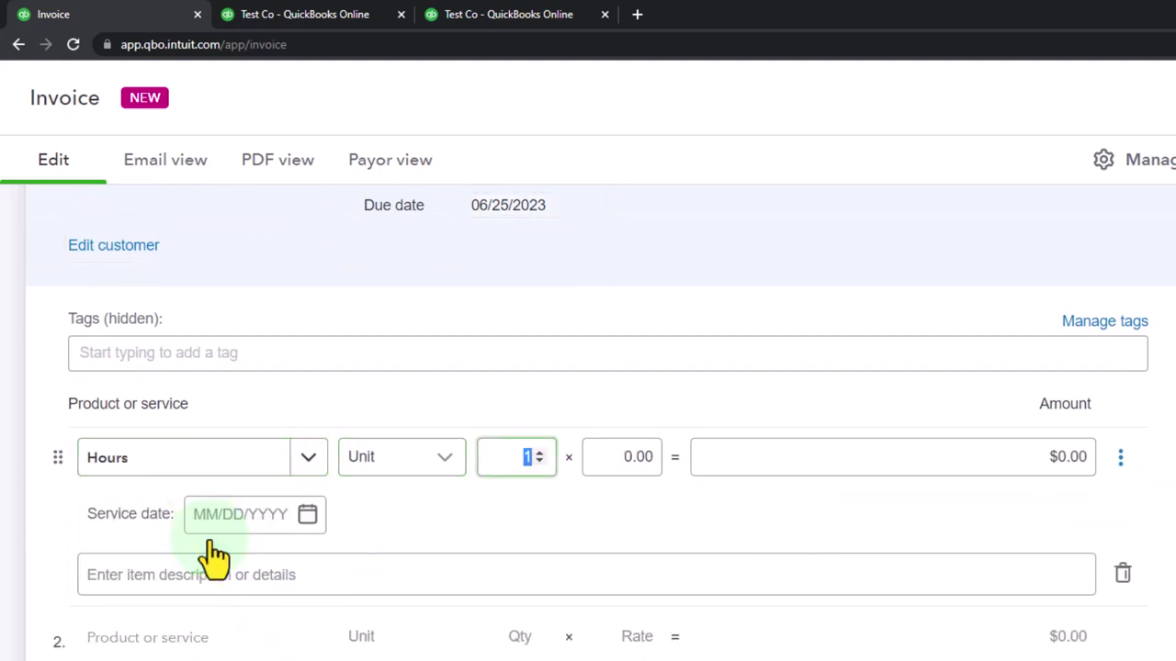
pyautogui.press('Tab')
pyautogui.write('.5')
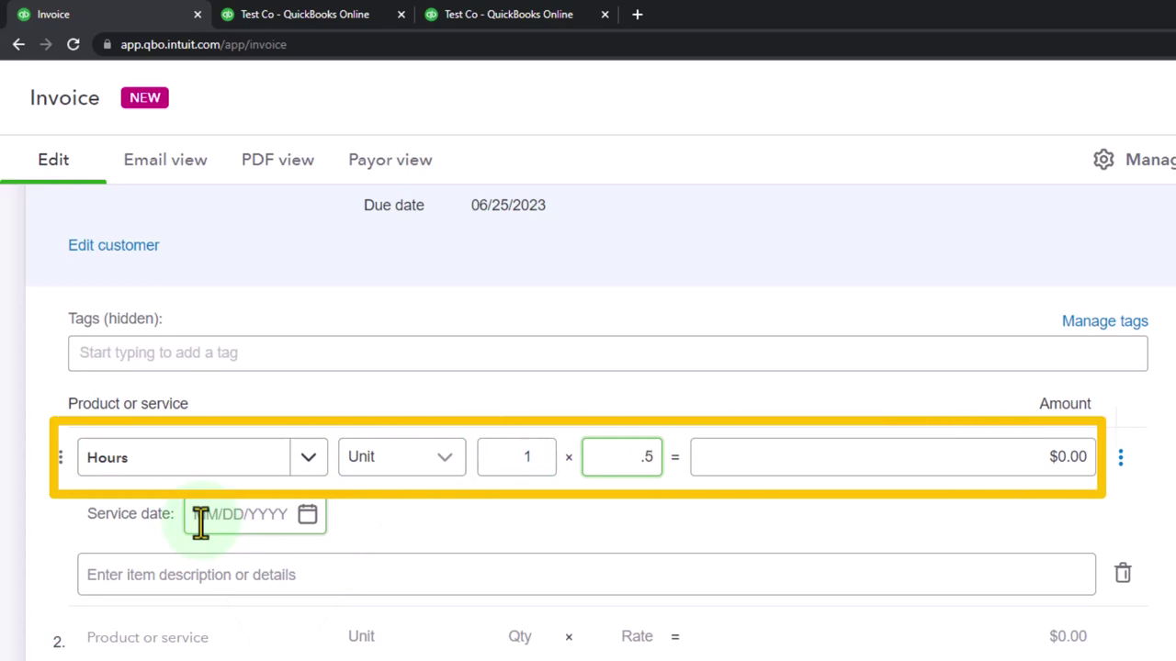
pyautogui.press('Tab')
pyautogui.press('Tab')
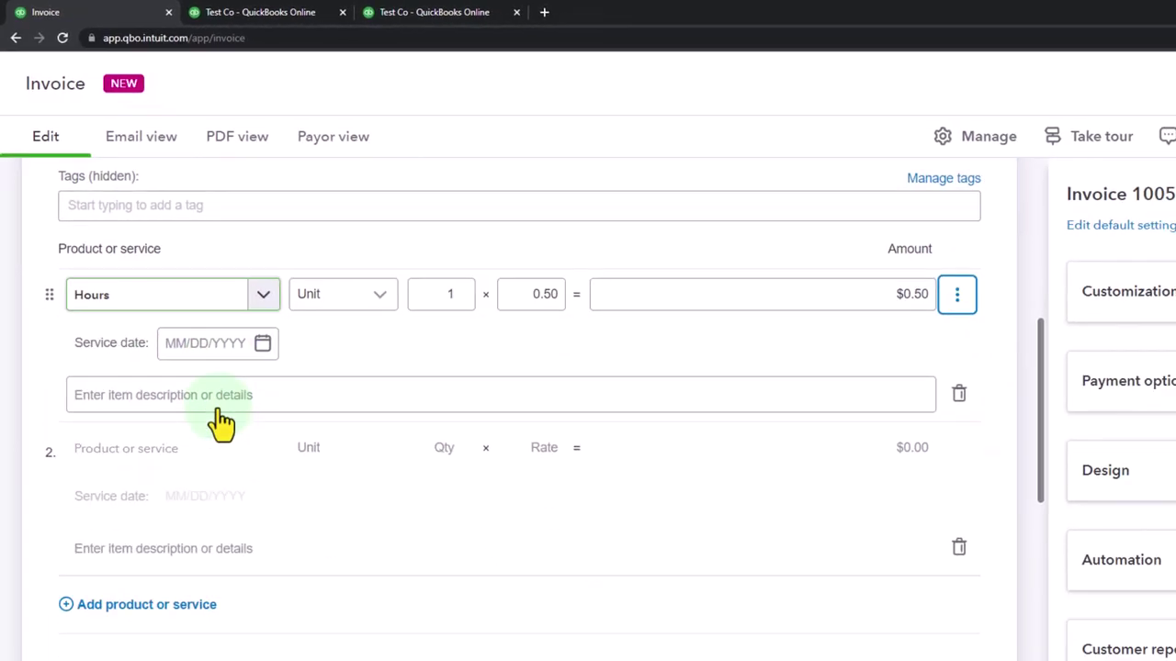
# Examine the new invoice's payment options, turning tips on and back off.
pyautogui.scroll(-2, 218, 418)
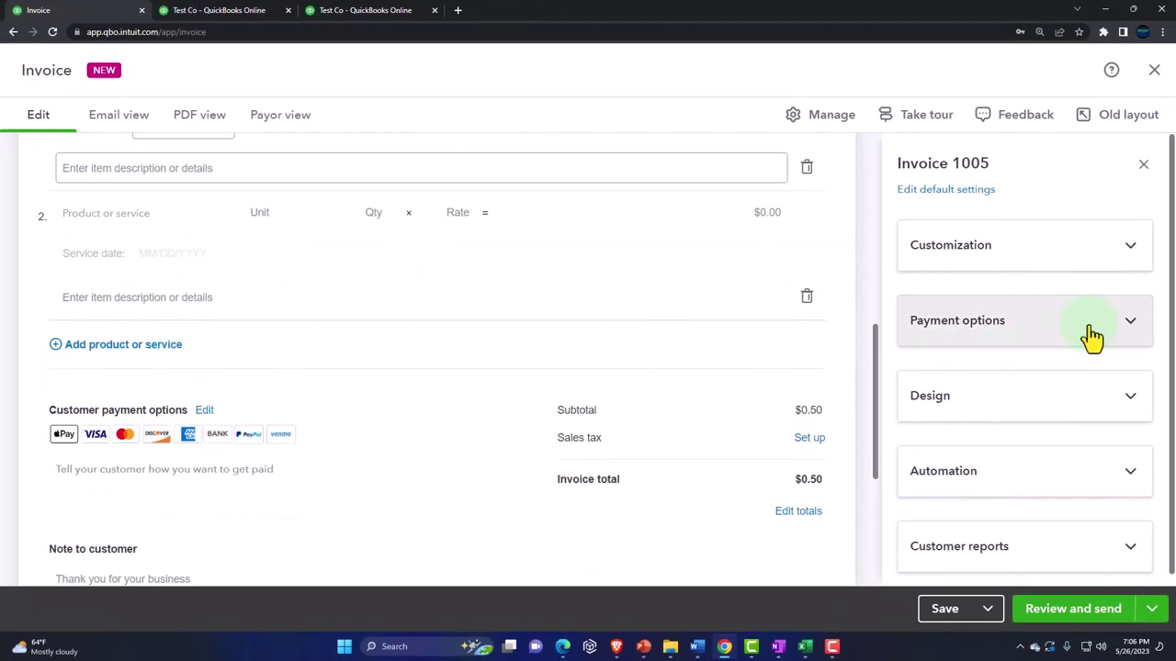
pyautogui.click(1091, 330)
pyautogui.scroll(-3, 1092, 336)
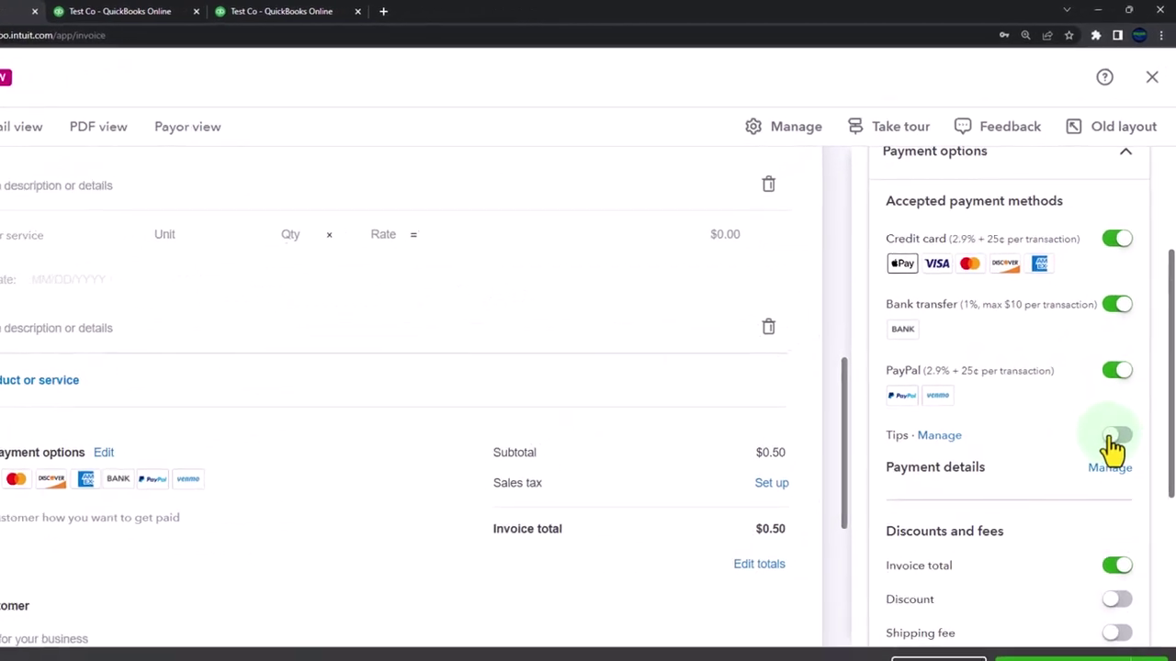
pyautogui.click(1115, 441)
pyautogui.click(1115, 440)
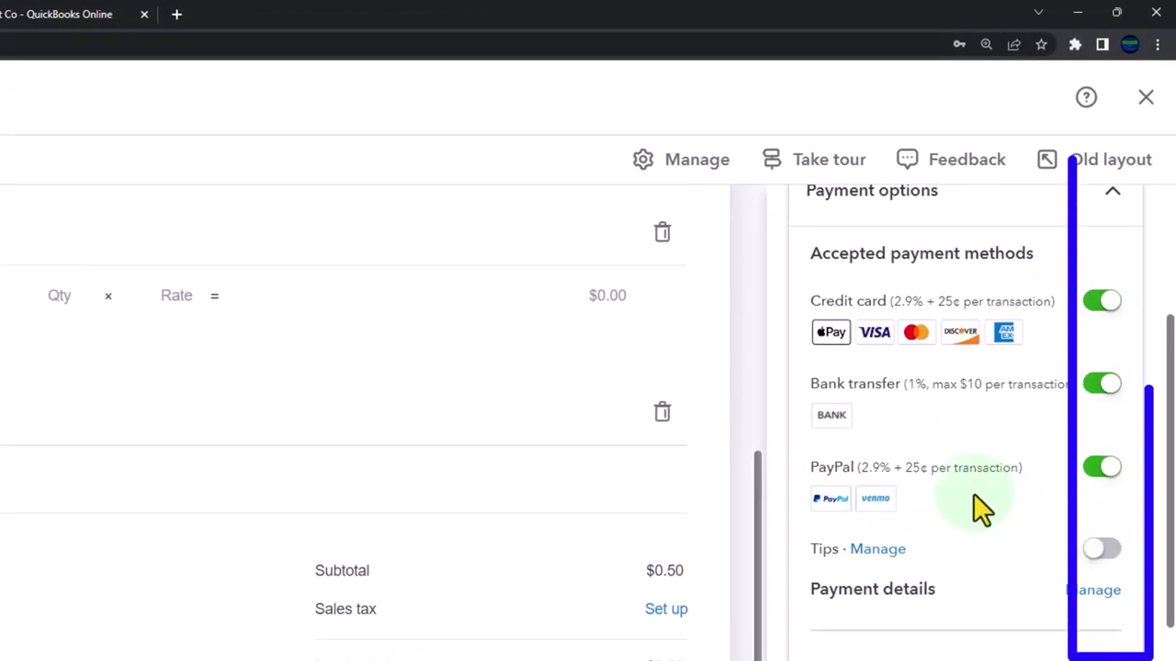
# Review the email preview of the second invoice and send it to J Customer.
pyautogui.scroll(-2, 976, 498)
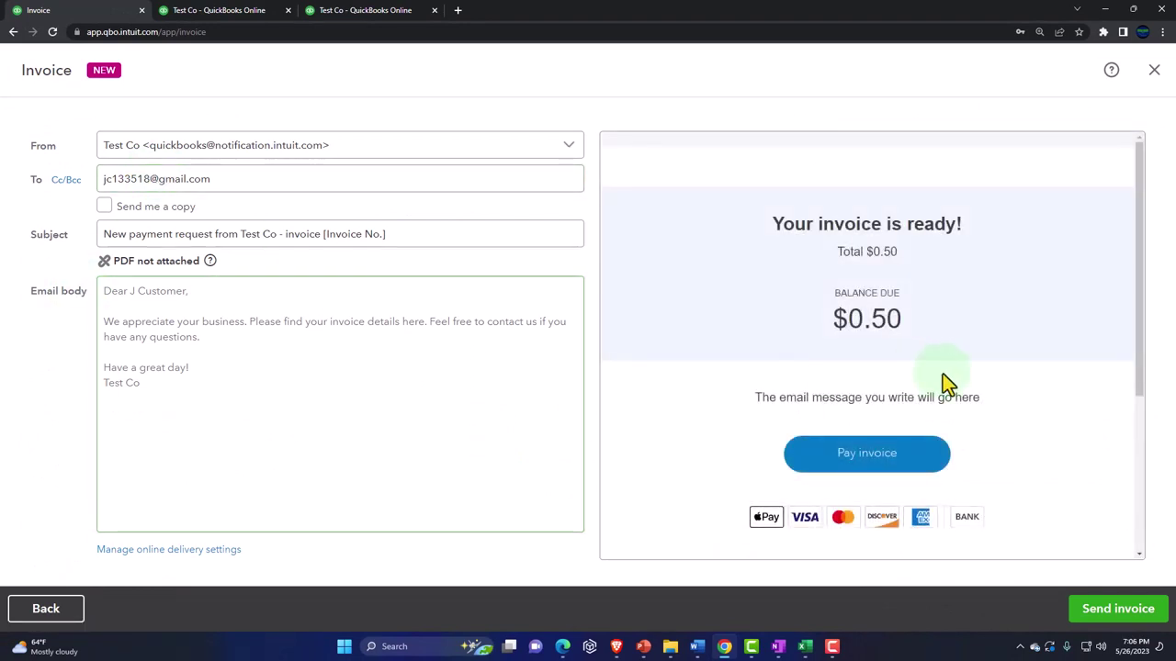
pyautogui.scroll(-3, 940, 383)
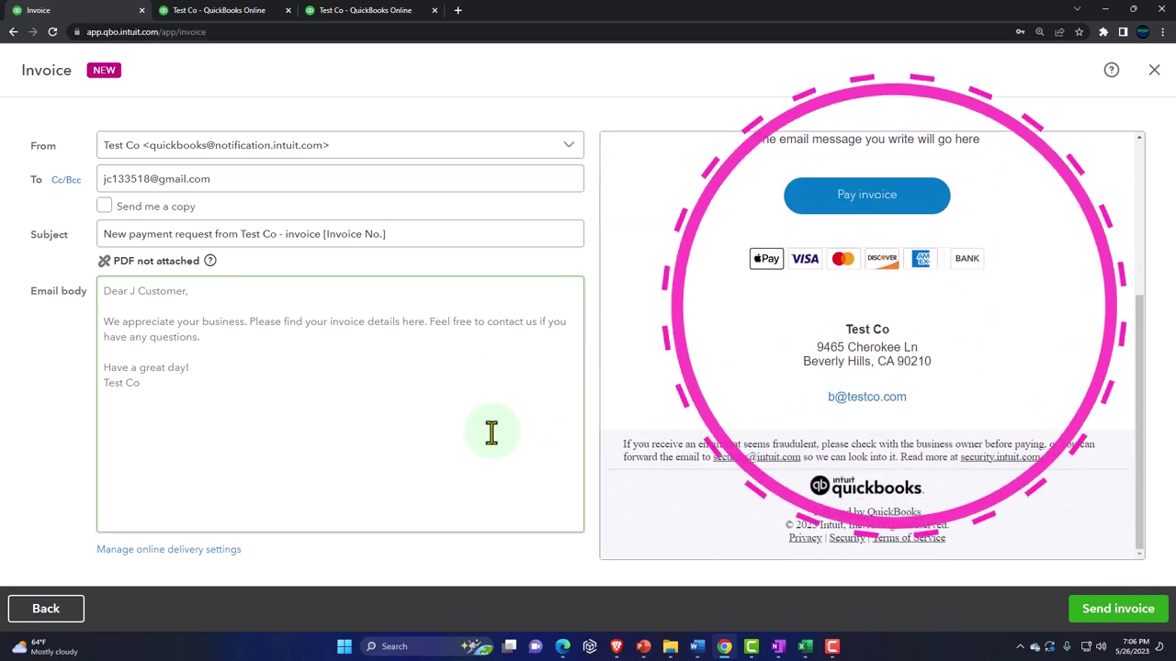
pyautogui.click(1095, 619)
# Create a third new invoice and assign it to J Customer.
pyautogui.click(86, 108)
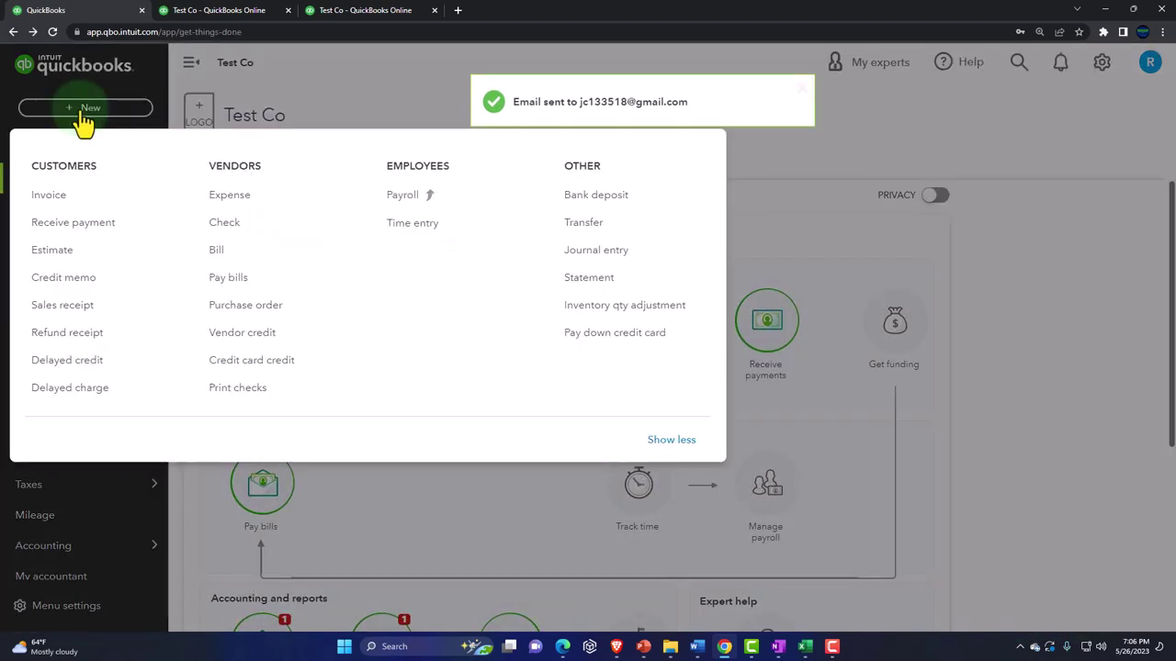
pyautogui.click(49, 194)
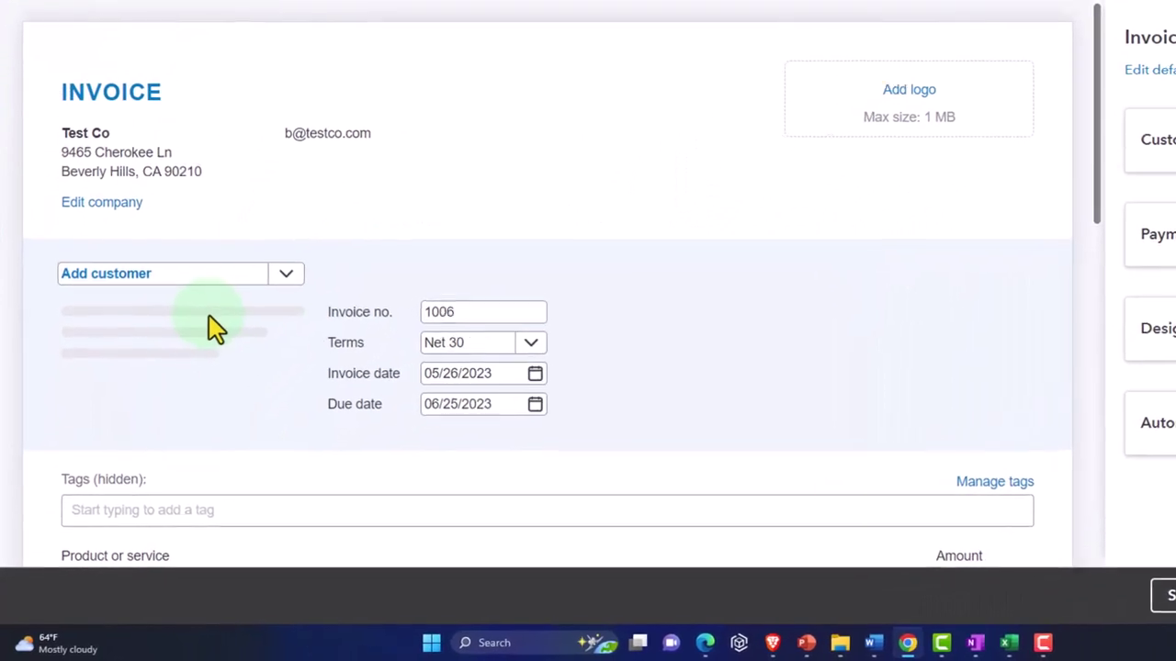
pyautogui.click(287, 273)
pyautogui.click(161, 424)
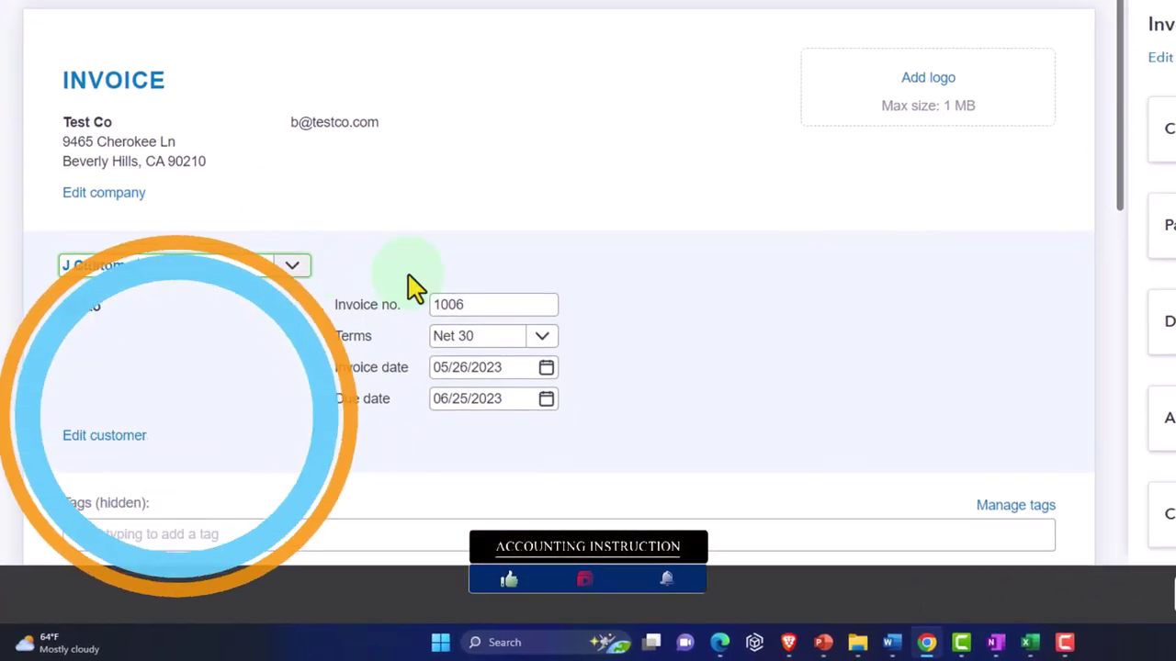
# Add an Hours line item to the invoice with quantity 1 and a rate of 0.55.
pyautogui.scroll(-5, 414, 288)
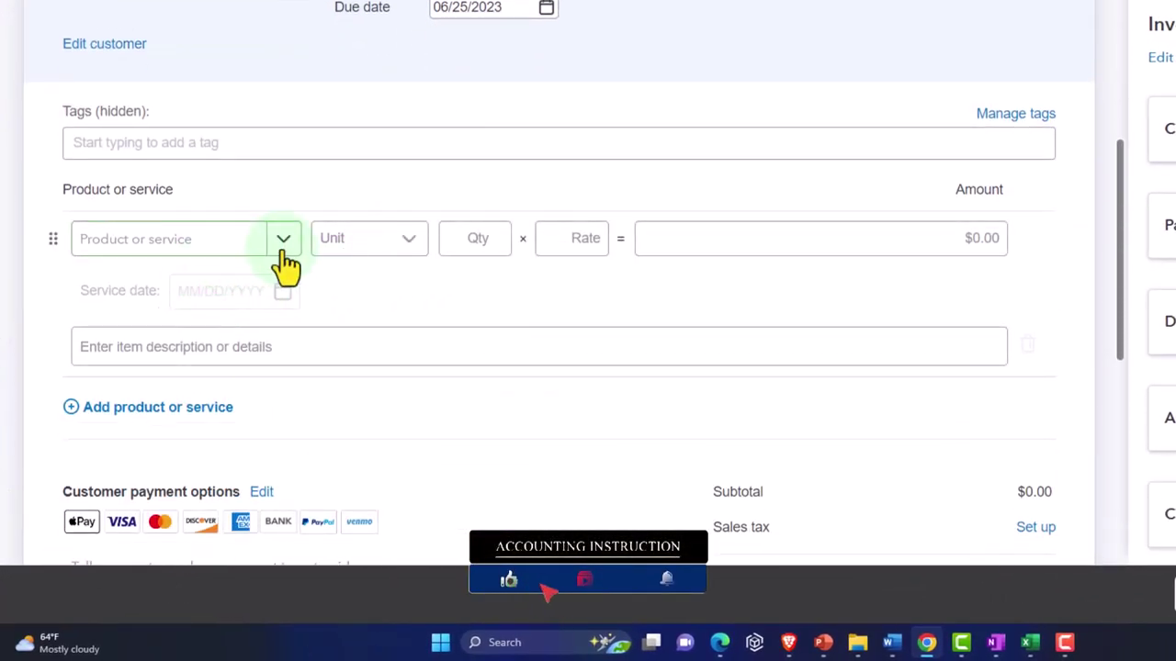
pyautogui.click(284, 258)
pyautogui.click(190, 330)
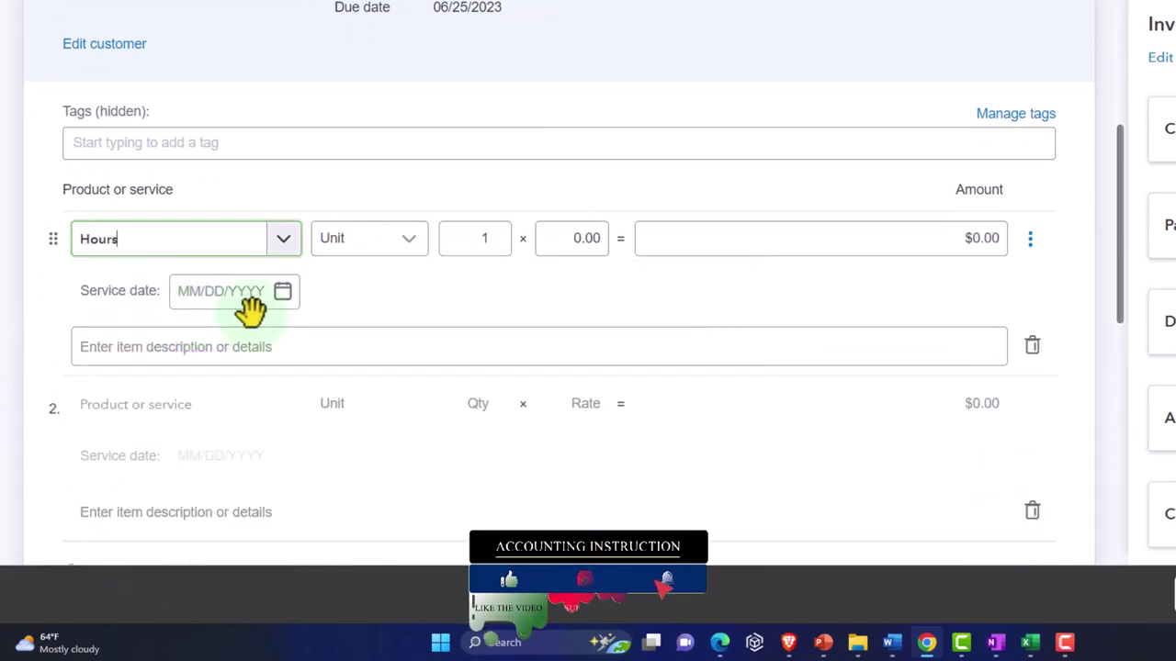
pyautogui.click(547, 250)
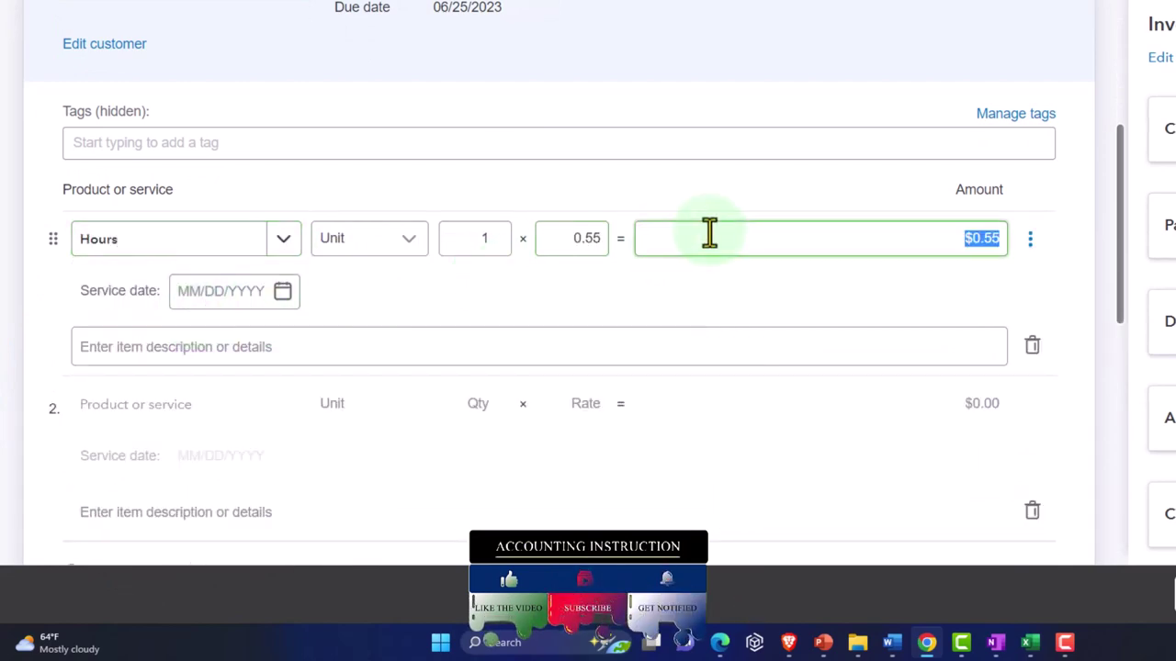
pyautogui.scroll(-4, 709, 234)
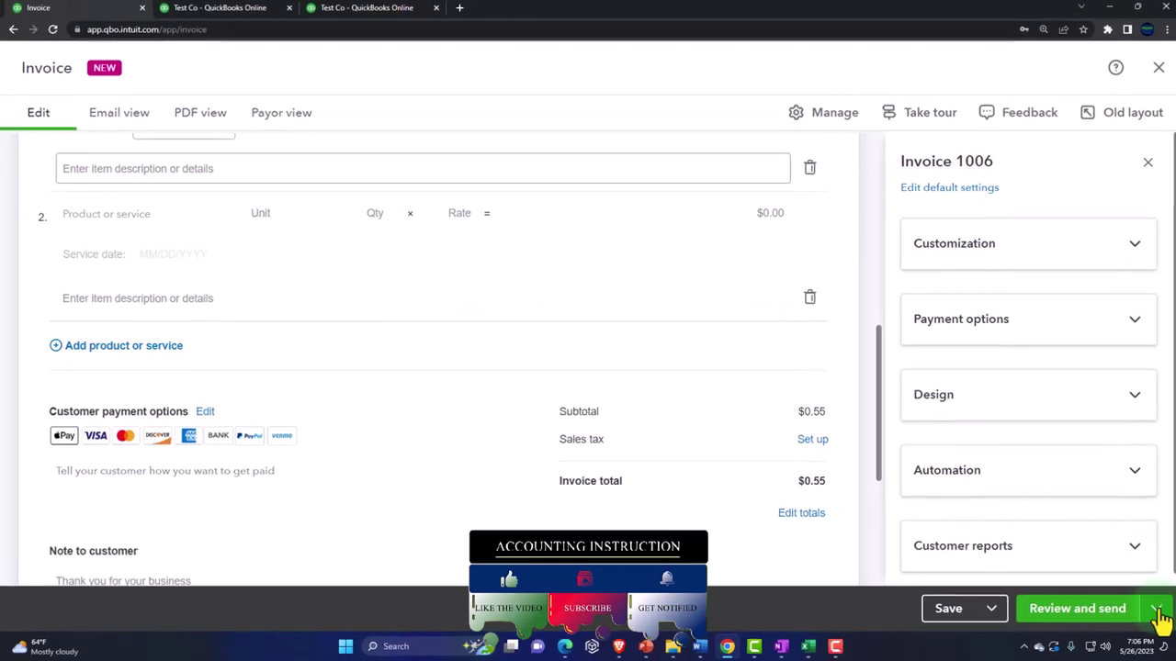
# Generate a shareable link for the invoice, copy it and close the link dialog.
pyautogui.click(1158, 614)
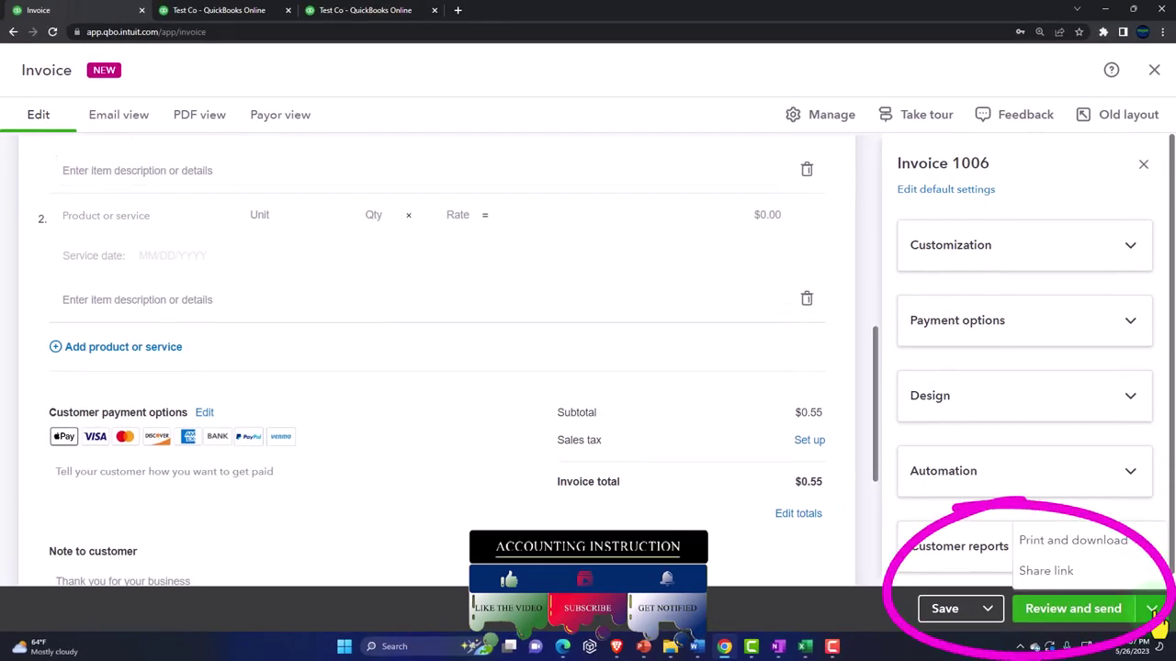
pyautogui.click(1066, 578)
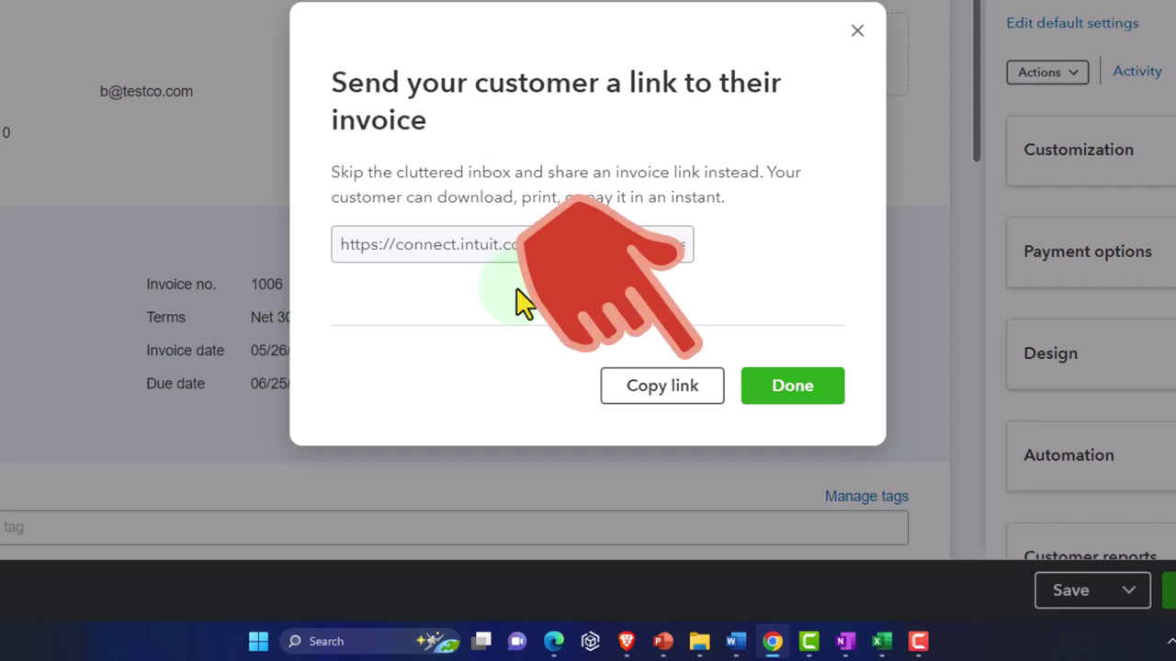
pyautogui.click(658, 390)
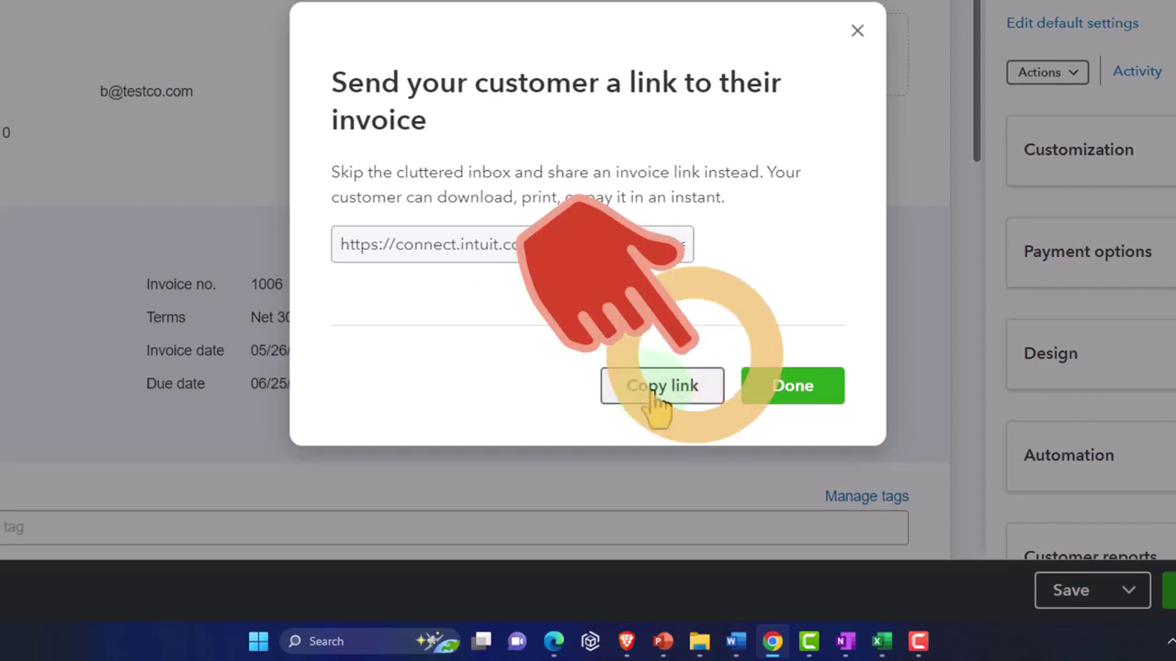
pyautogui.click(786, 395)
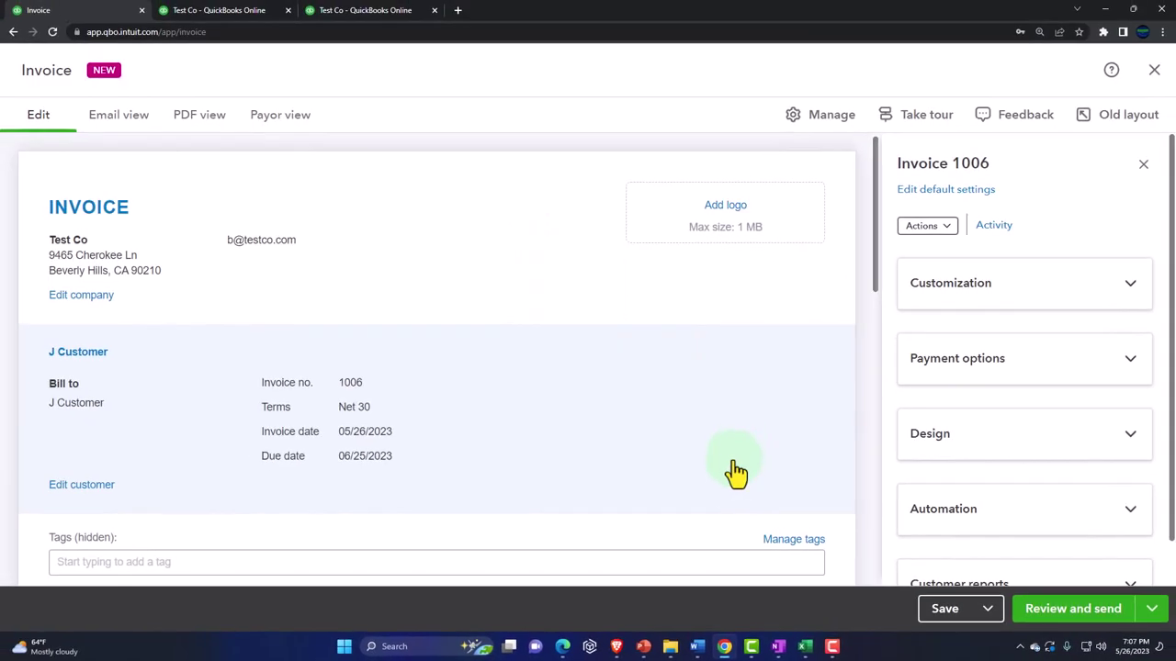
# Check the invoice's save options, review its email preview and send the invoice to J Customer.
pyautogui.scroll(-1, 741, 463)
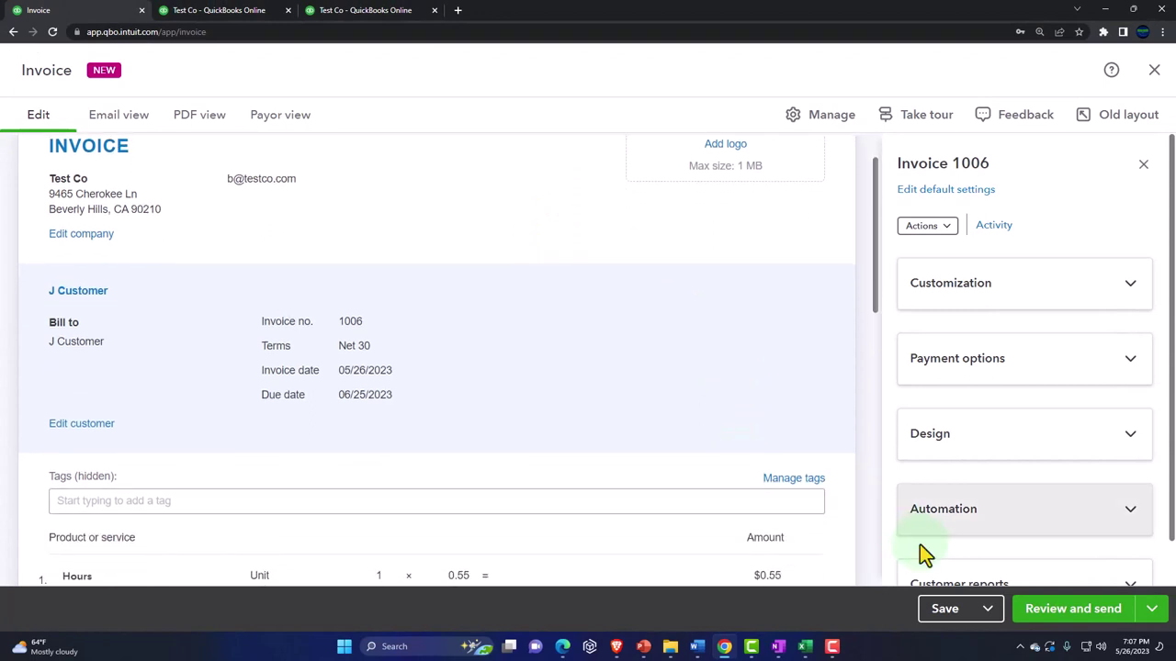
pyautogui.click(987, 609)
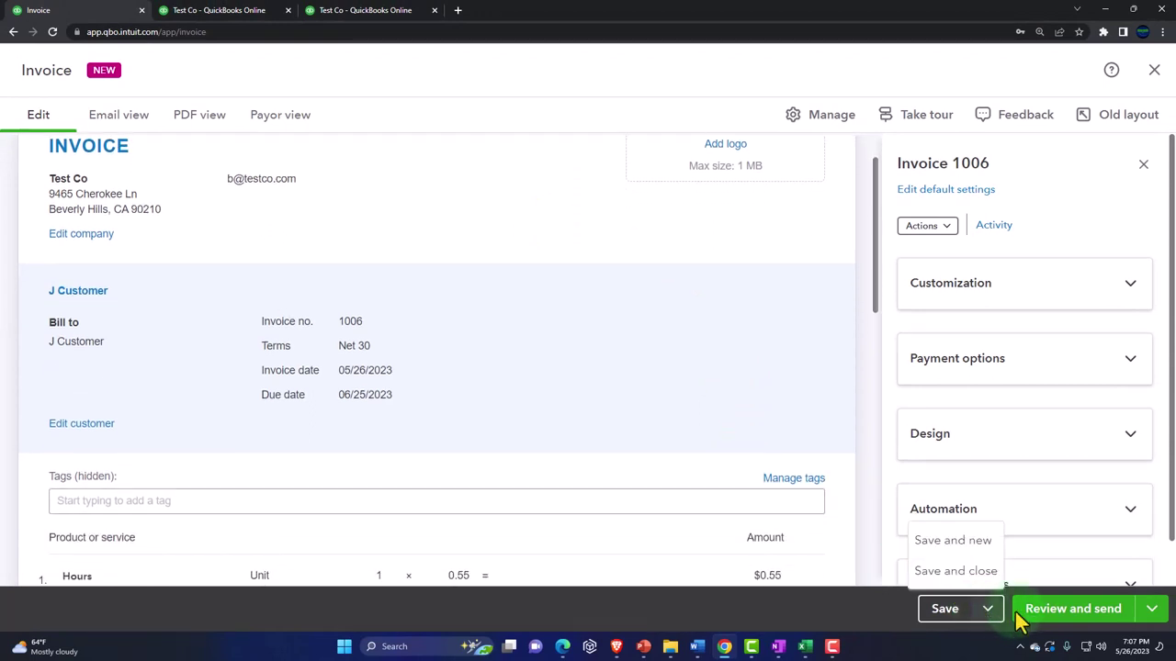
pyautogui.click(1105, 621)
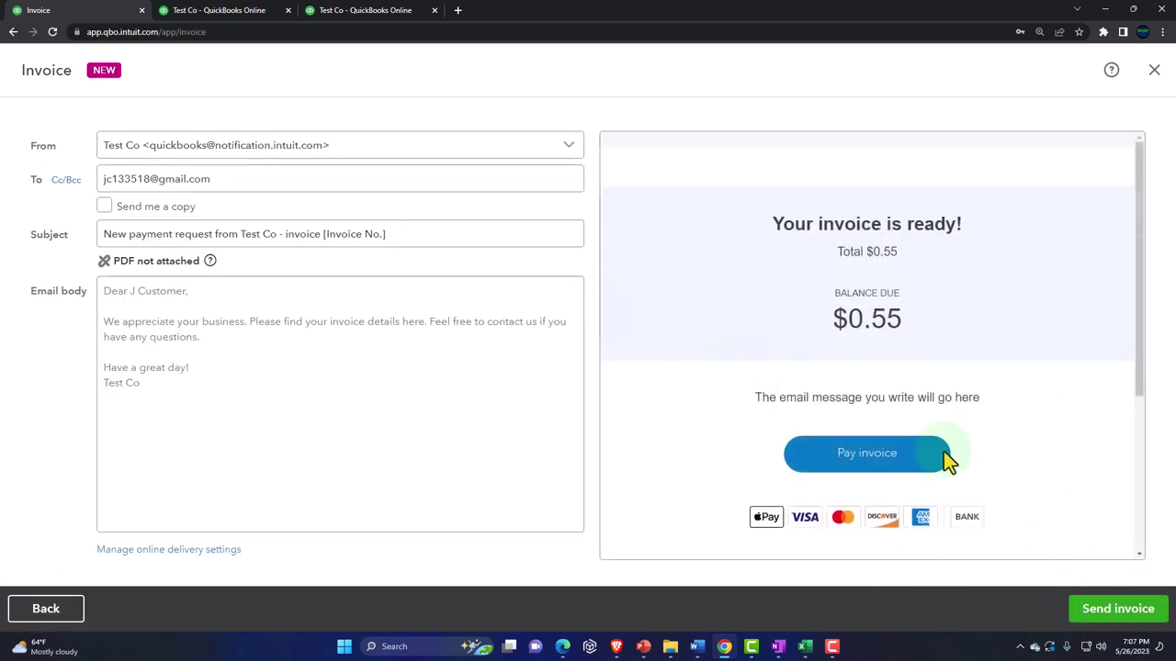
pyautogui.click(1112, 620)
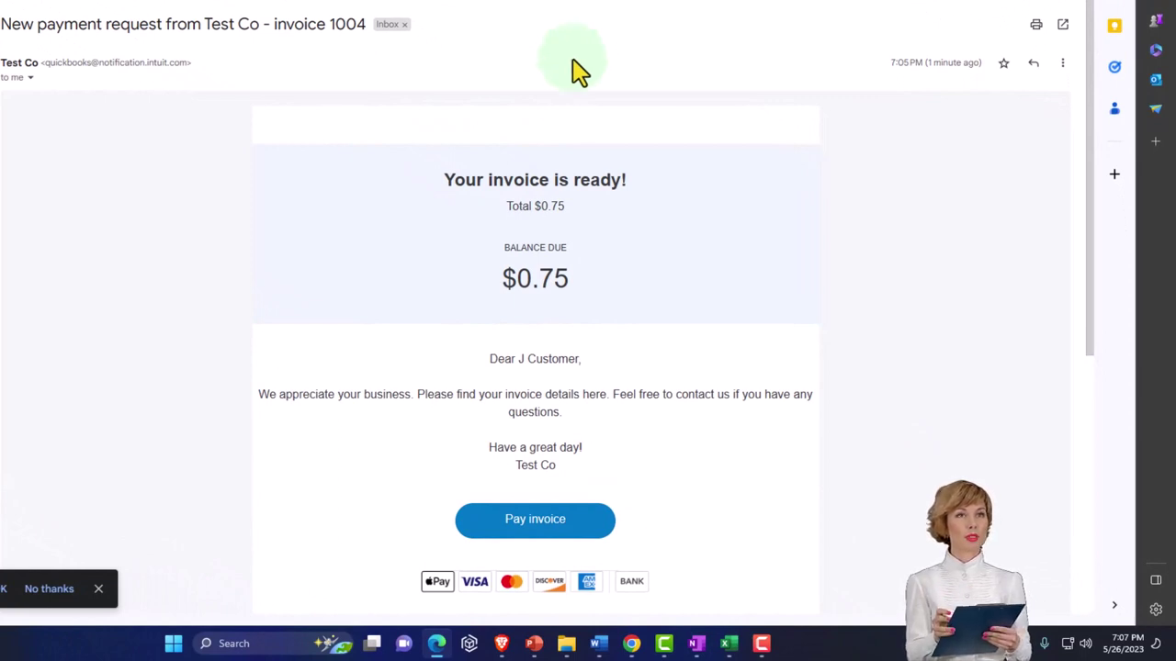
# Switch to the customer's mailbox in Edge, read the payment request email for the $0.75 invoice and open its payment page.
pyautogui.scroll(-1, 442, 243)
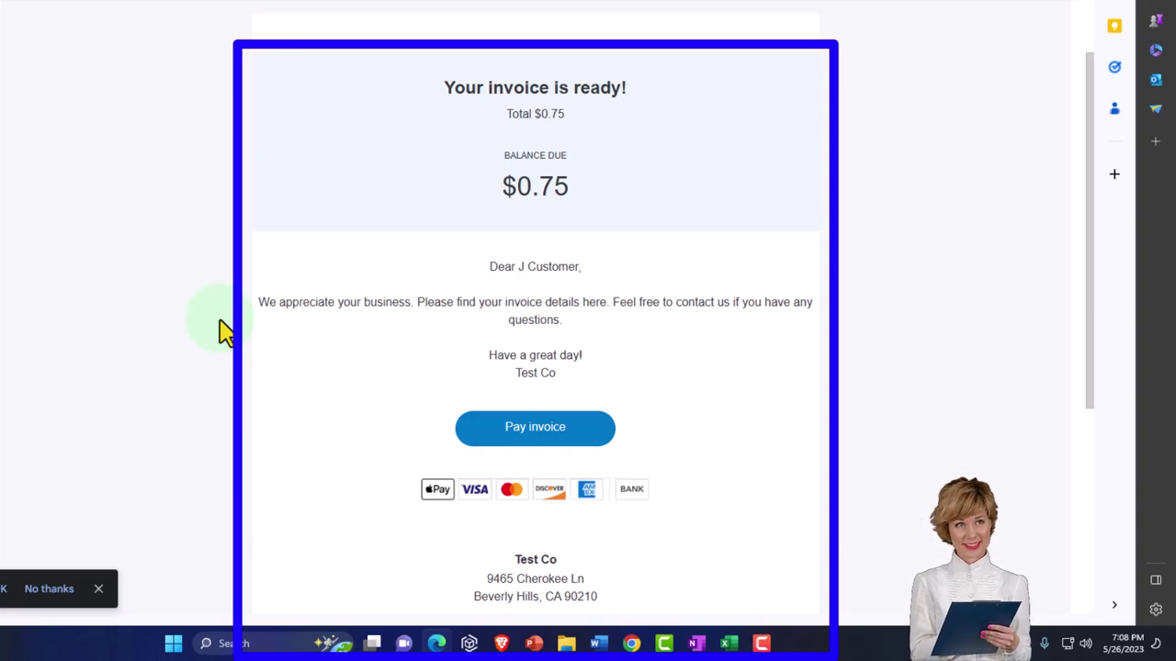
pyautogui.scroll(-1, 239, 333)
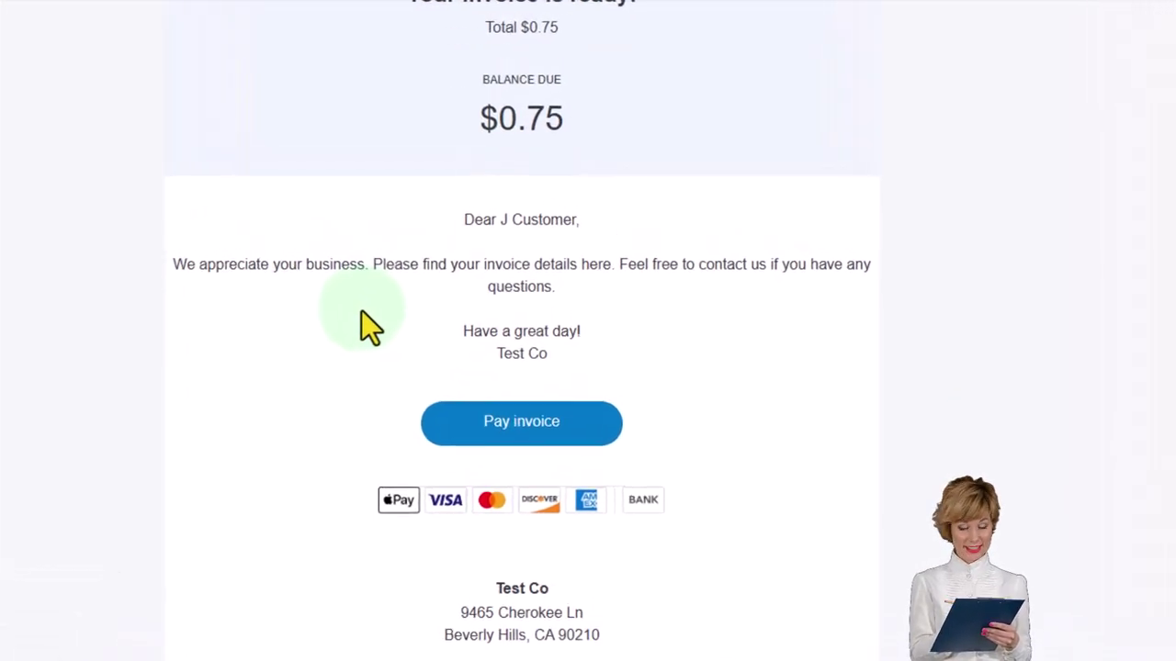
pyautogui.scroll(-1, 358, 315)
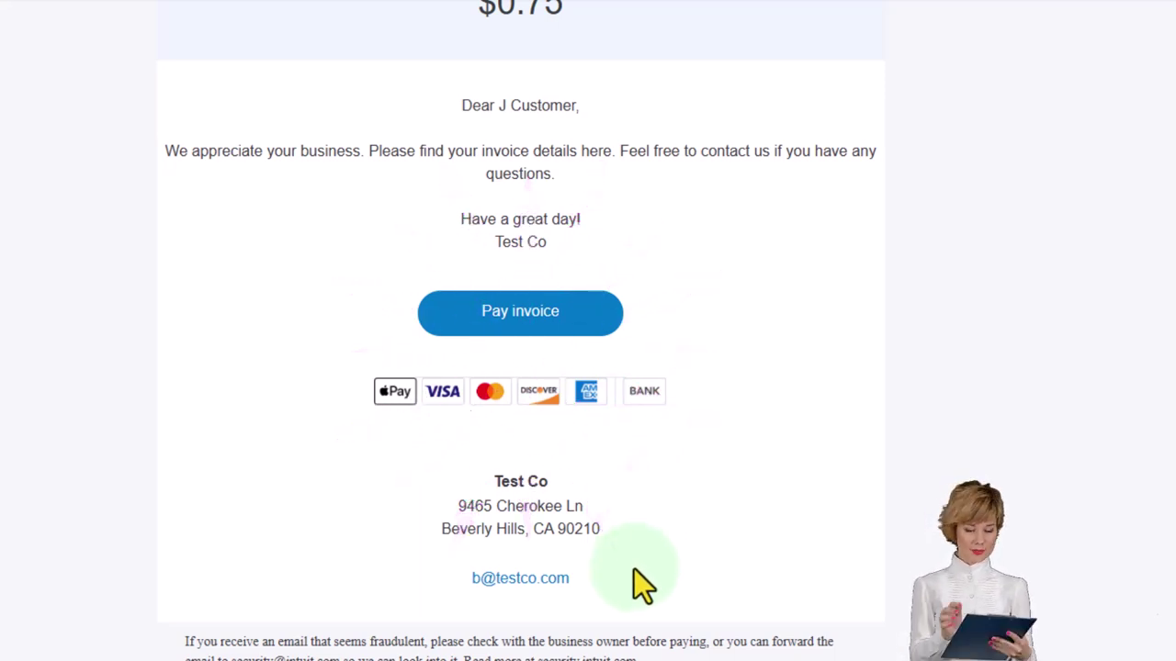
pyautogui.click(497, 315)
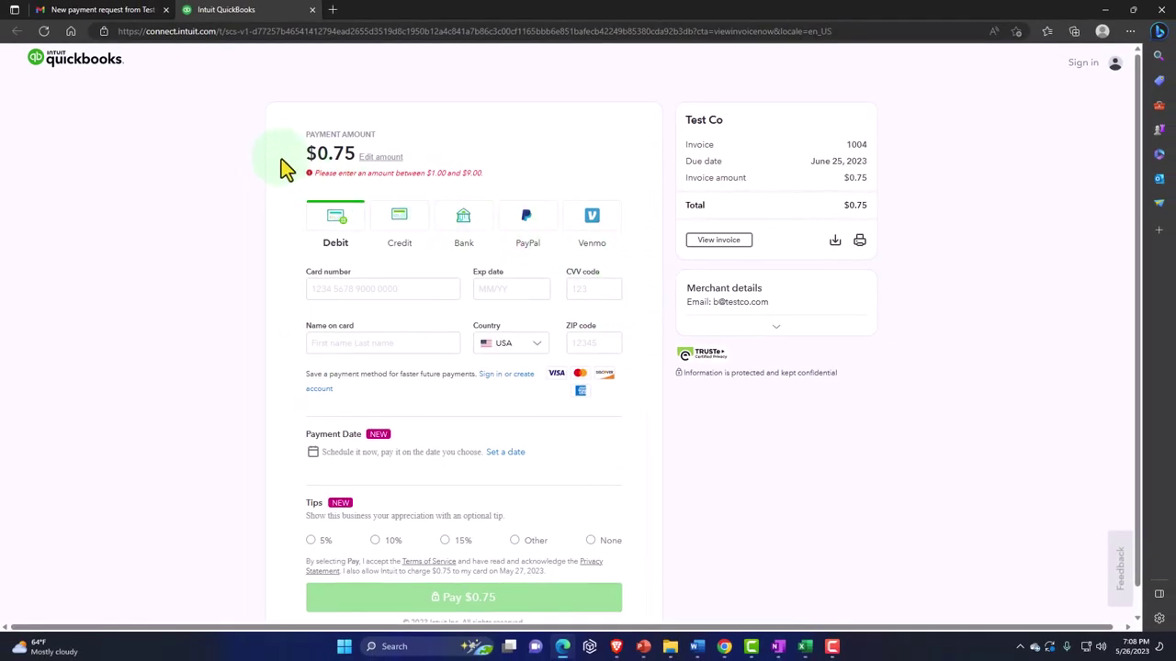
# Compare the Debit, Credit, Bank, PayPal and Venmo forms on the customer payment page, returning to Debit.
pyautogui.click(385, 159)
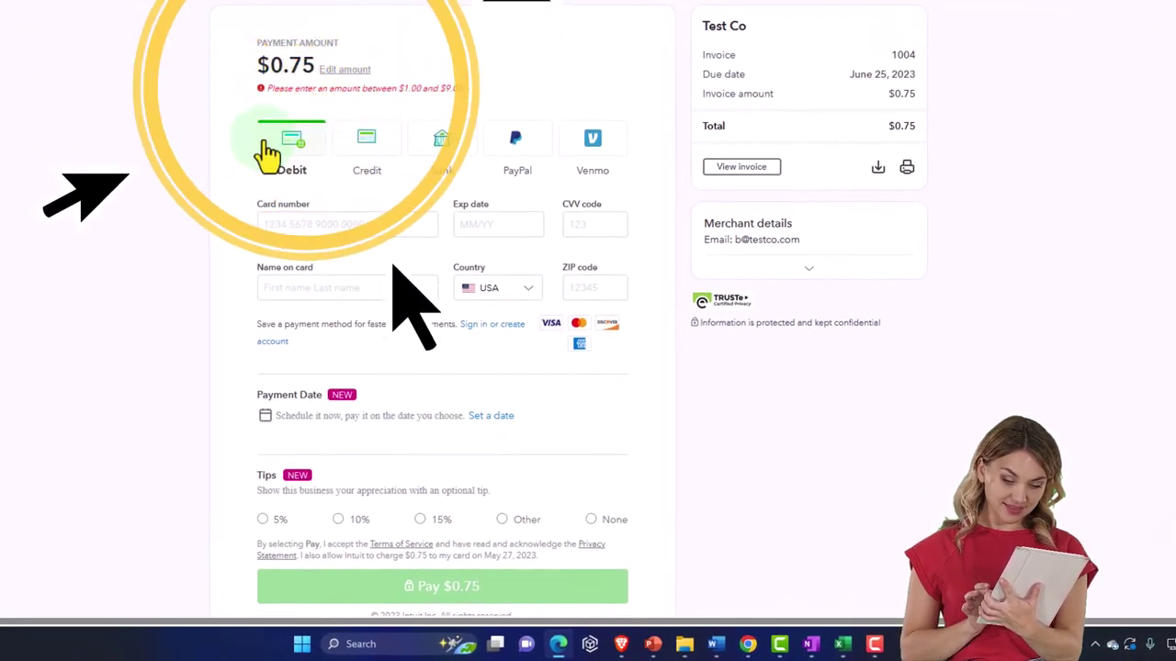
pyautogui.click(361, 145)
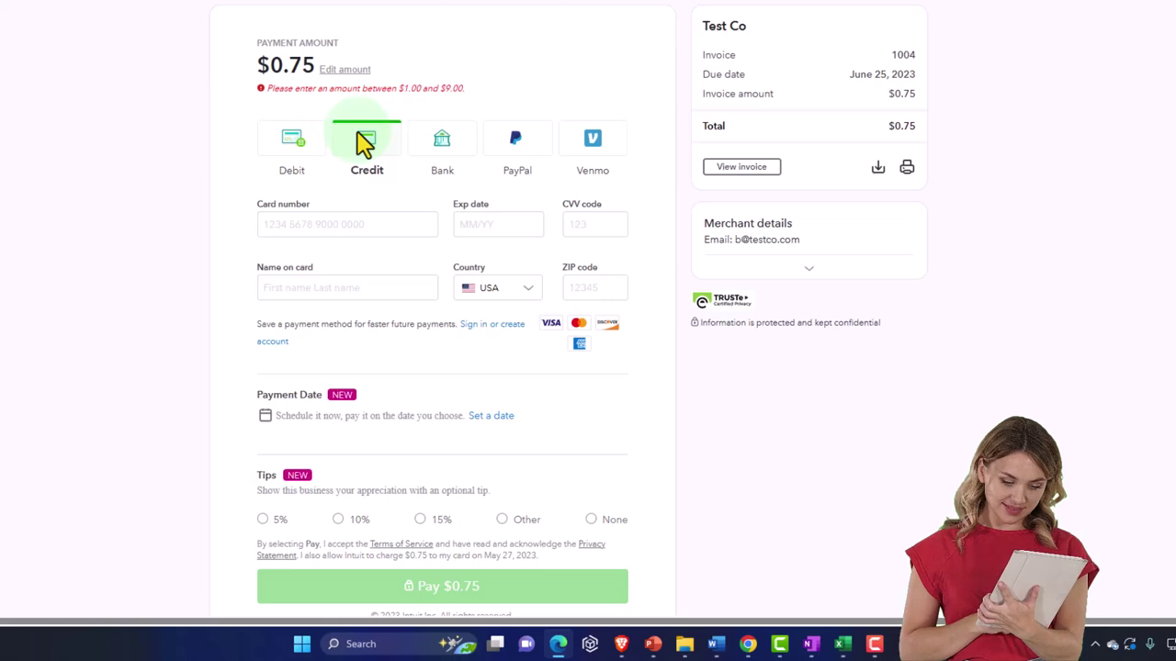
pyautogui.click(439, 145)
pyautogui.click(516, 142)
pyautogui.click(590, 145)
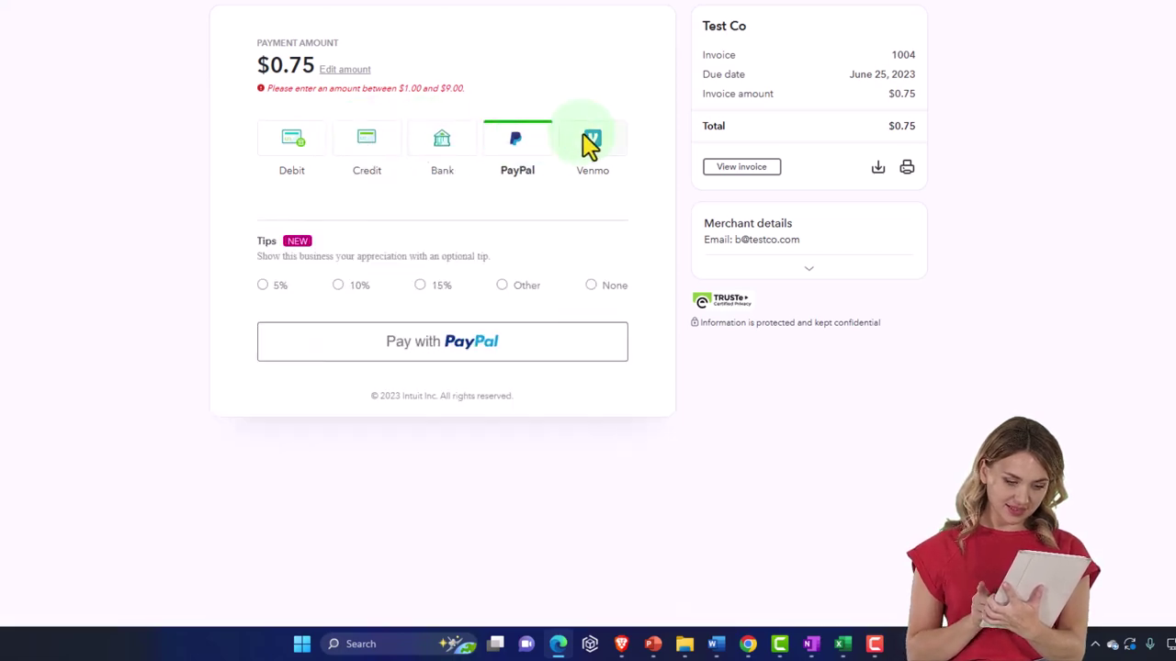
pyautogui.click(261, 172)
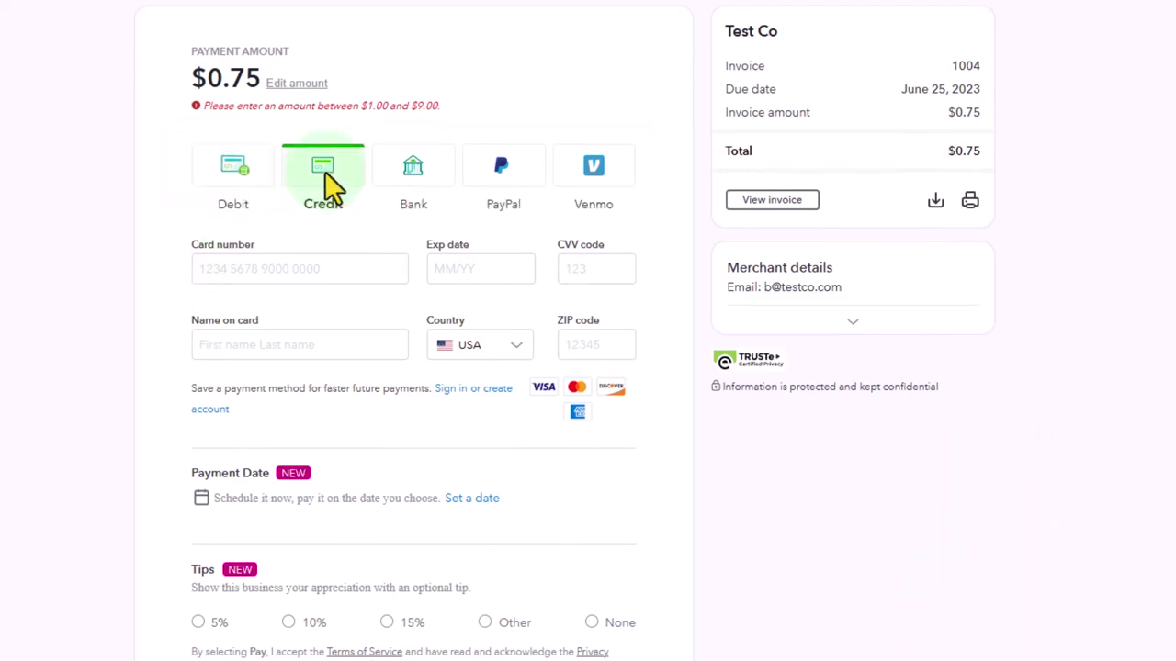
pyautogui.click(404, 172)
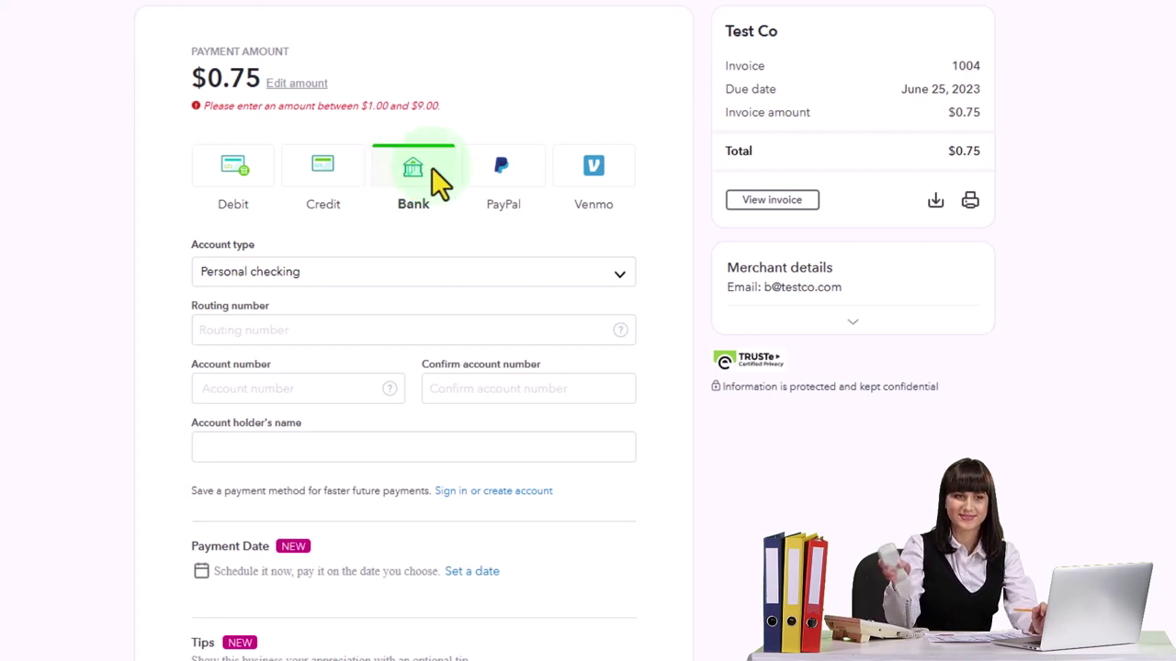
pyautogui.click(501, 166)
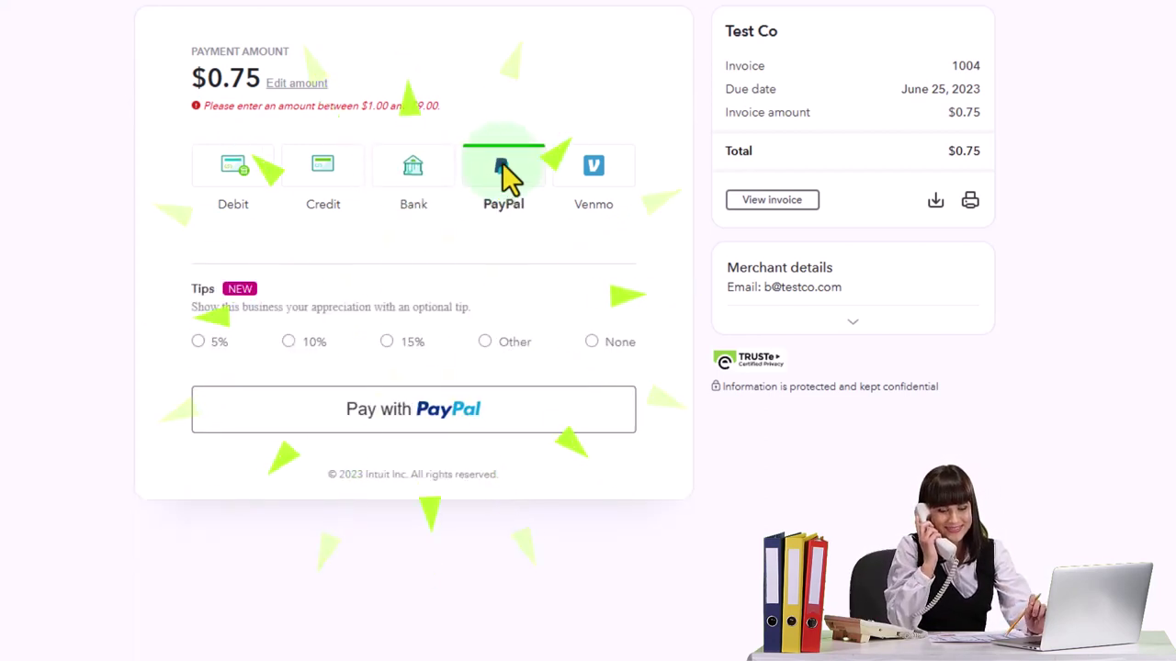
pyautogui.click(577, 165)
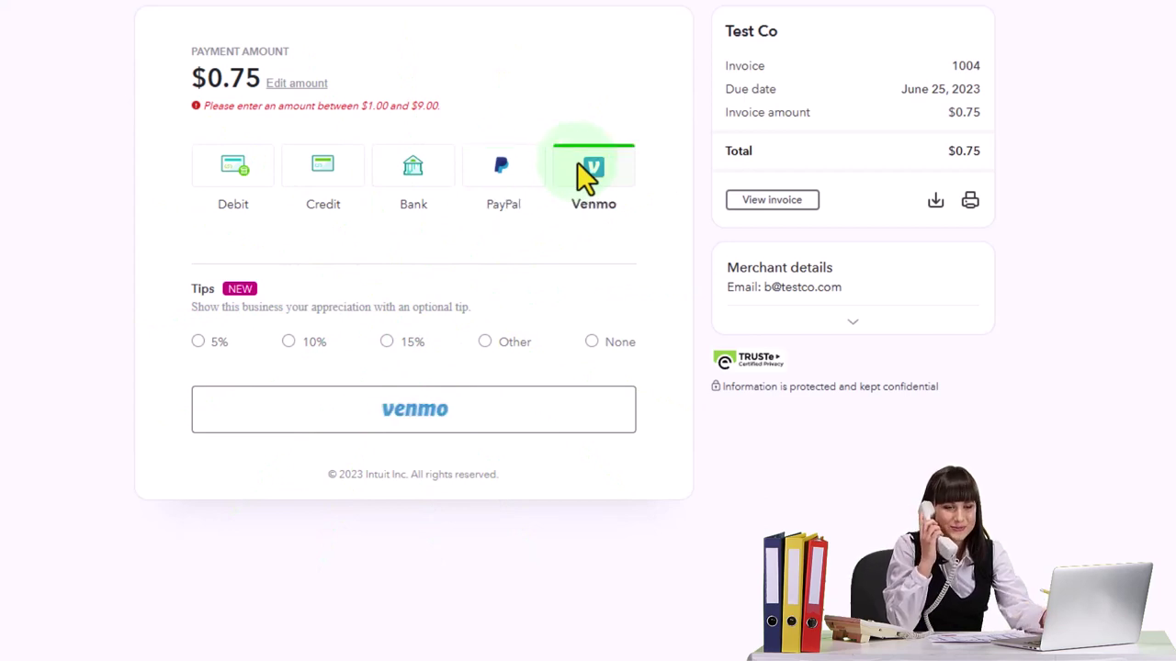
pyautogui.click(257, 181)
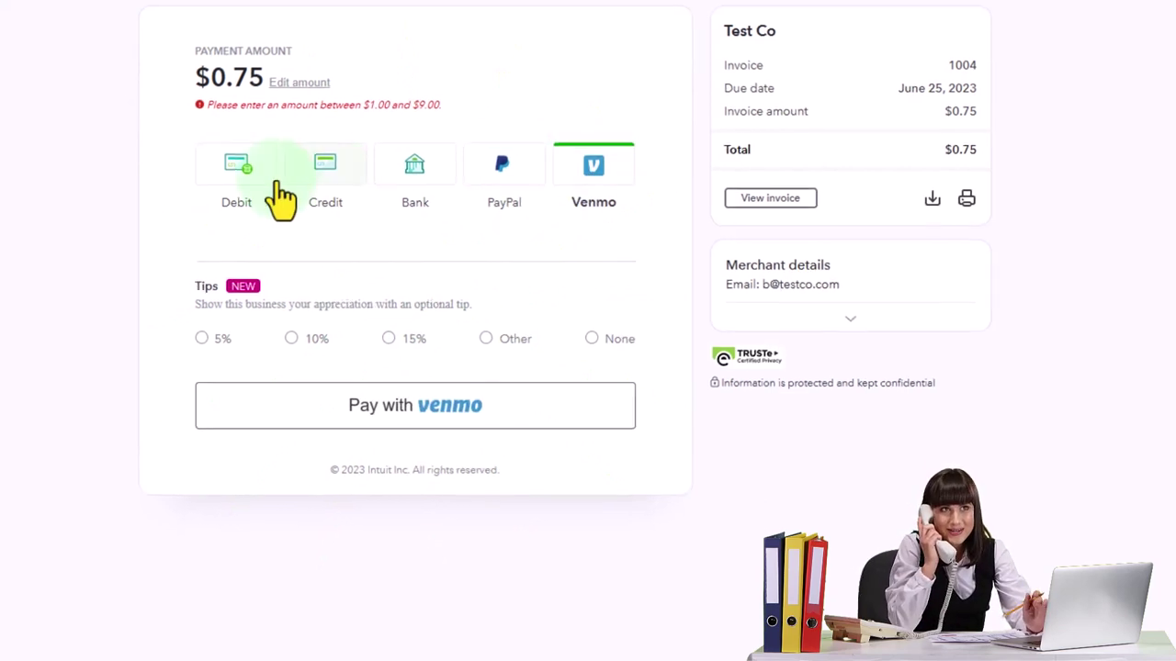
# Preview a 5% tip on the customer payment page and set the tip choice to None.
pyautogui.scroll(-1, 96, 329)
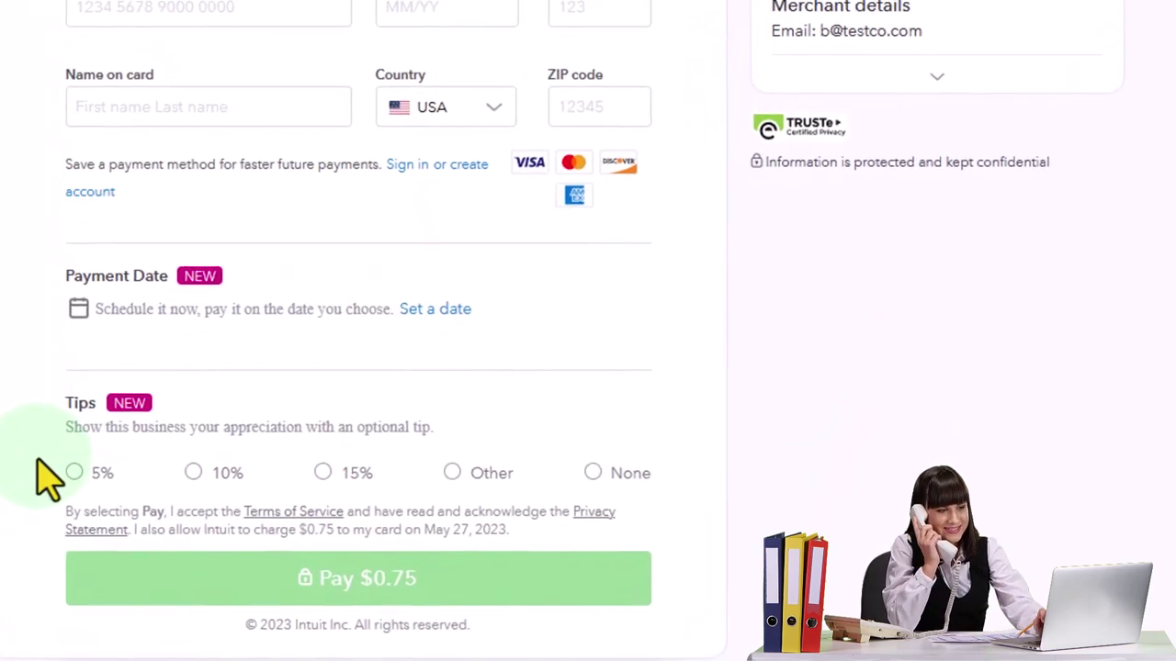
pyautogui.click(72, 472)
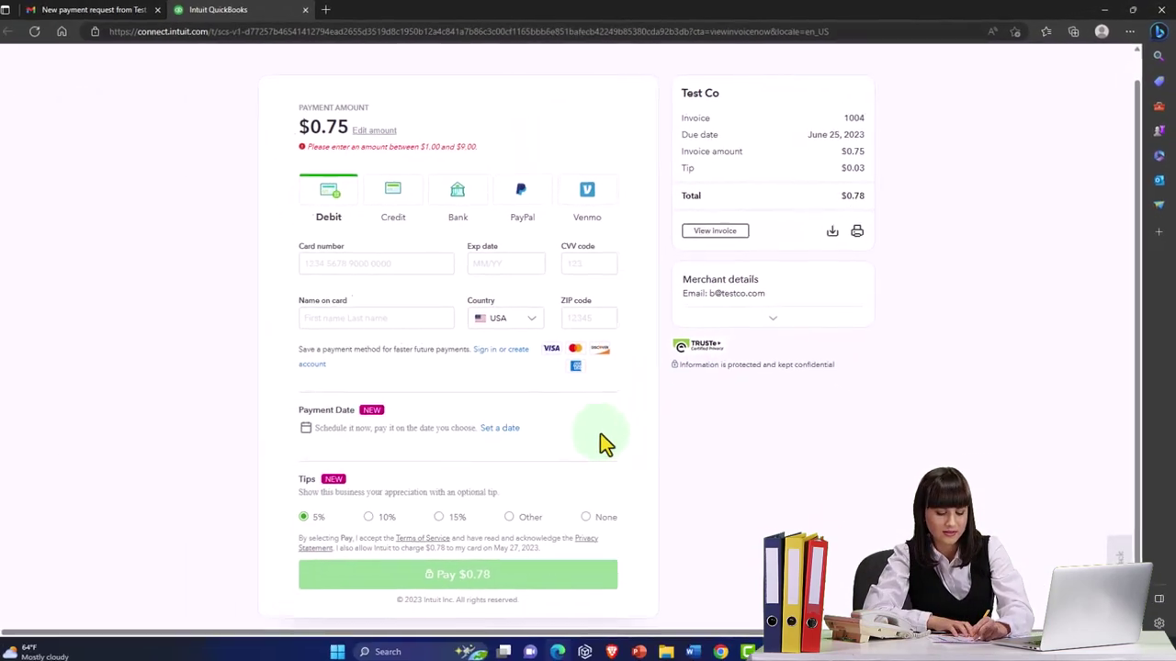
pyautogui.click(585, 518)
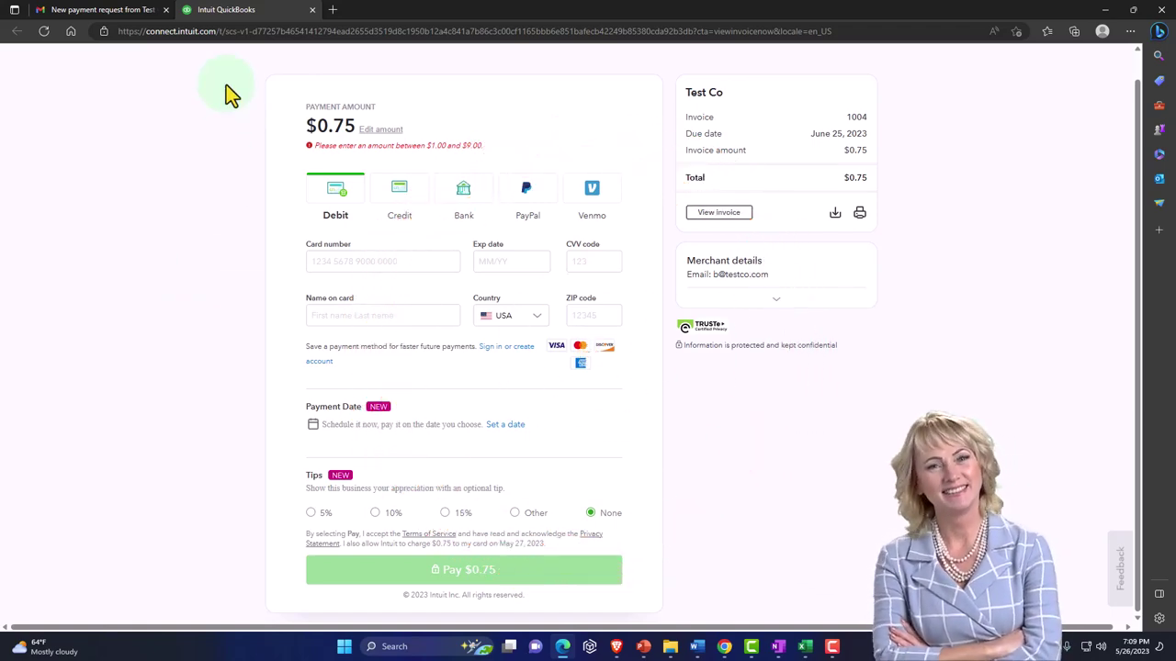
# Switch back to QuickBooks Online in Chrome and examine the new transaction types, including Receive payment and Bank deposit.
pyautogui.click(725, 648)
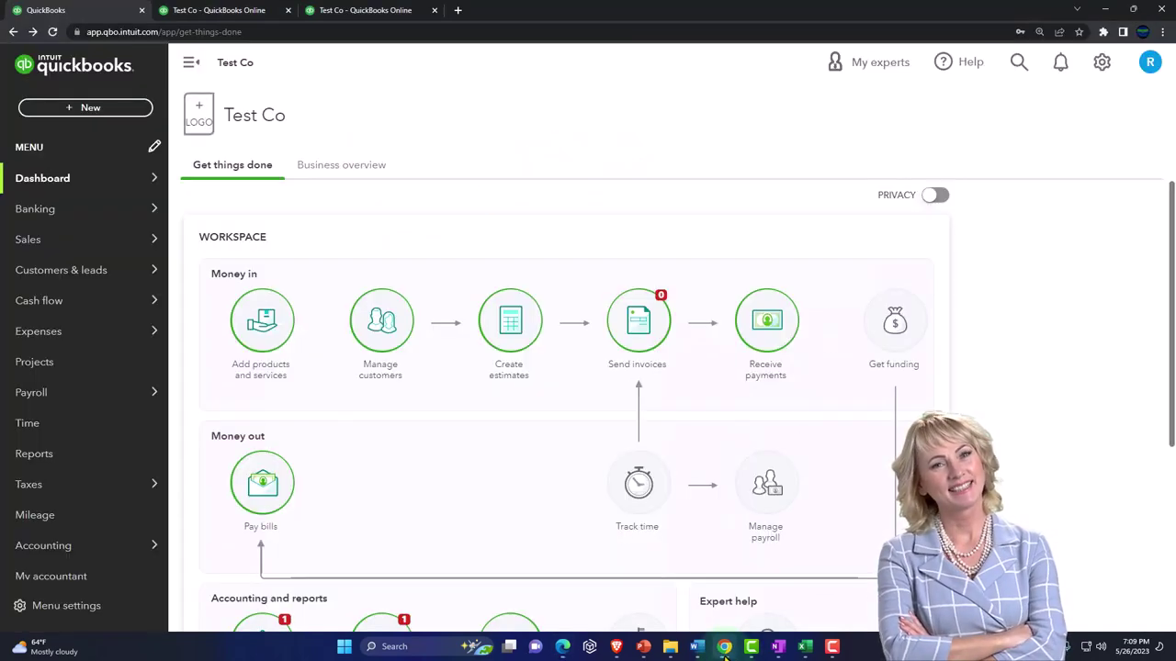
pyautogui.click(103, 113)
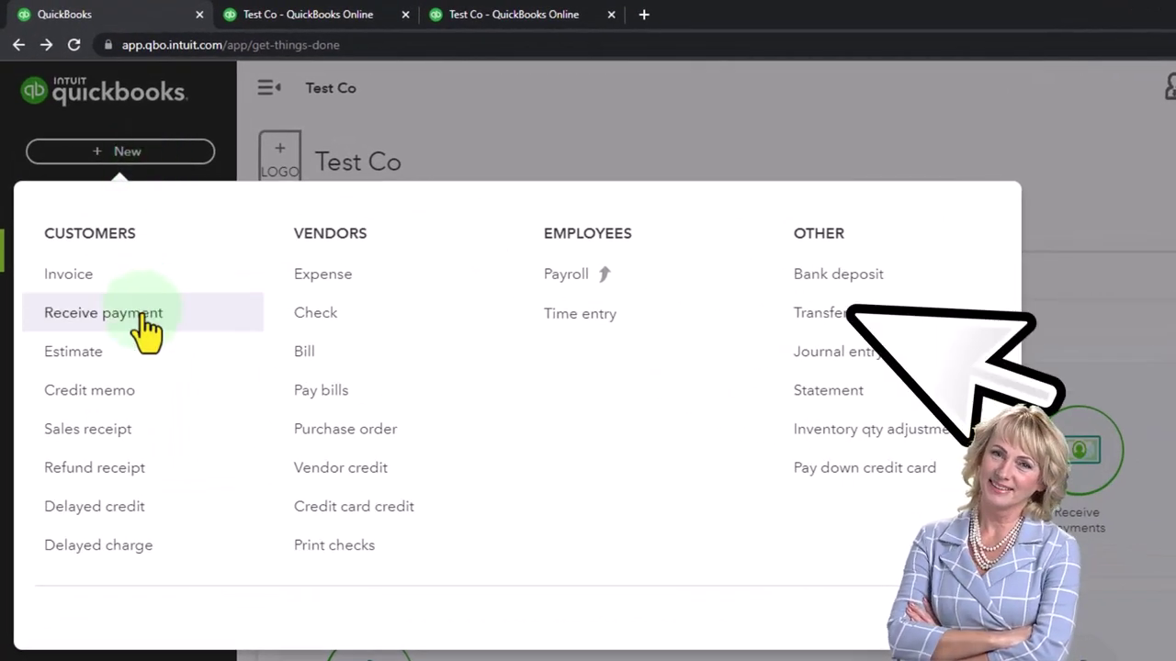
pyautogui.click(779, 278)
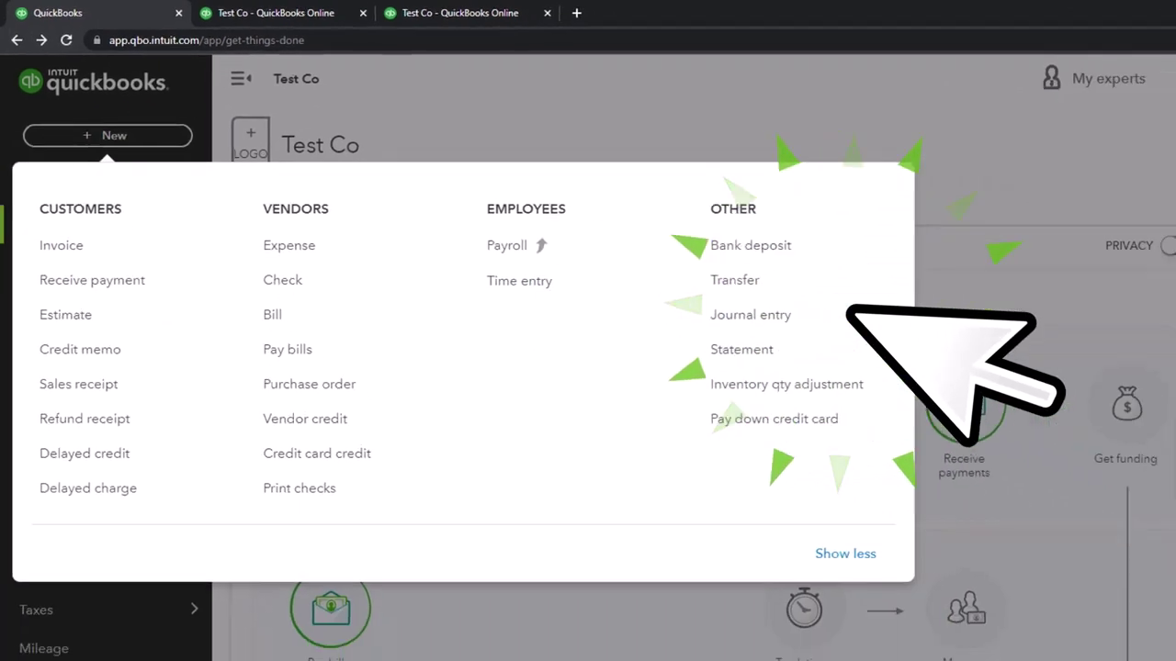